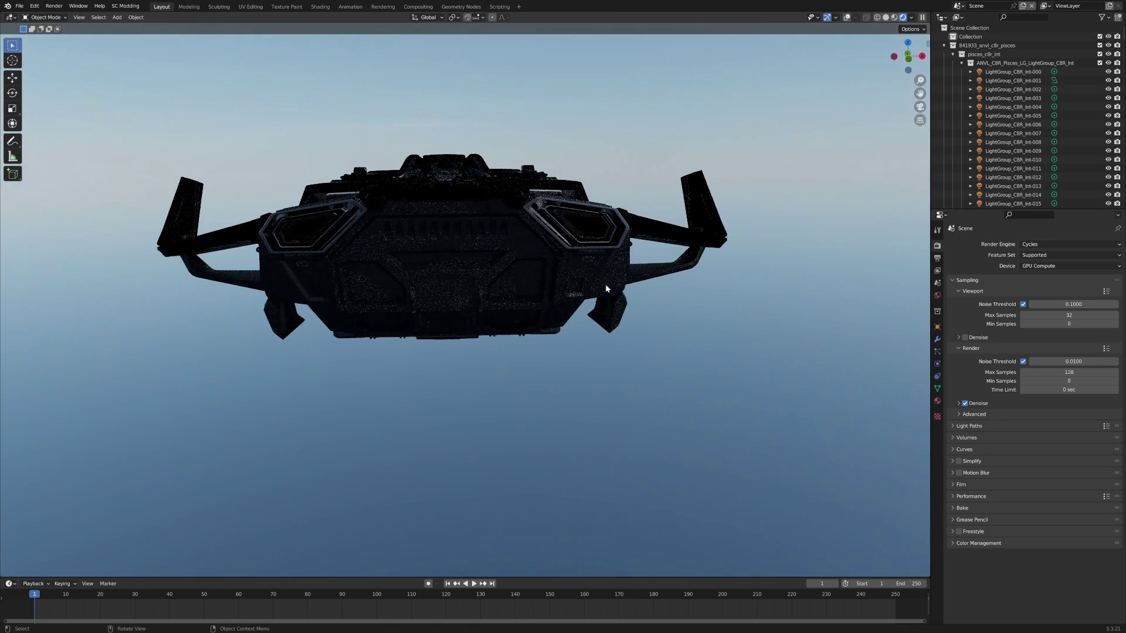
Step: Set the scene's render engine to Eevee
click(1047, 245)
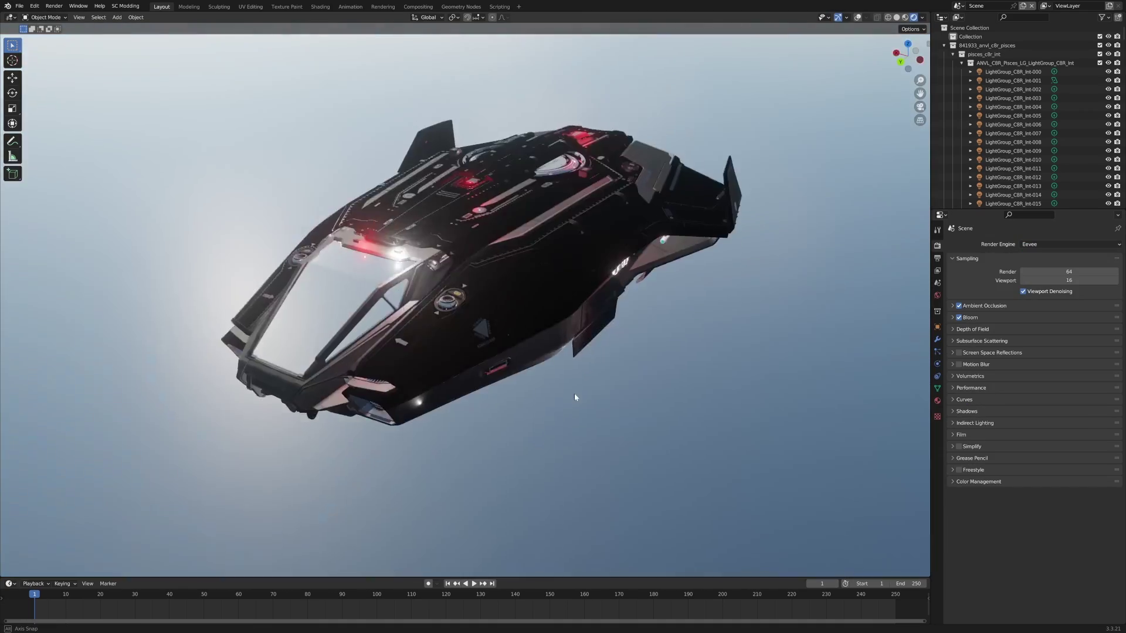
middle_drag(574, 395, 437, 366)
mouse_move(359, 237)
middle_down()
mouse_move(521, 267)
mouse_move(720, 255)
mouse_move(413, 302)
mouse_move(507, 312)
mouse_move(443, 331)
middle_up()
scroll(549, 296, up, 5)
scroll(548, 295, down, 2)
scroll(563, 288, down, 2)
Step: Lift the ship's outer hull straight up along the Z axis in solid shading, clear of the layer beneath it
click(897, 18)
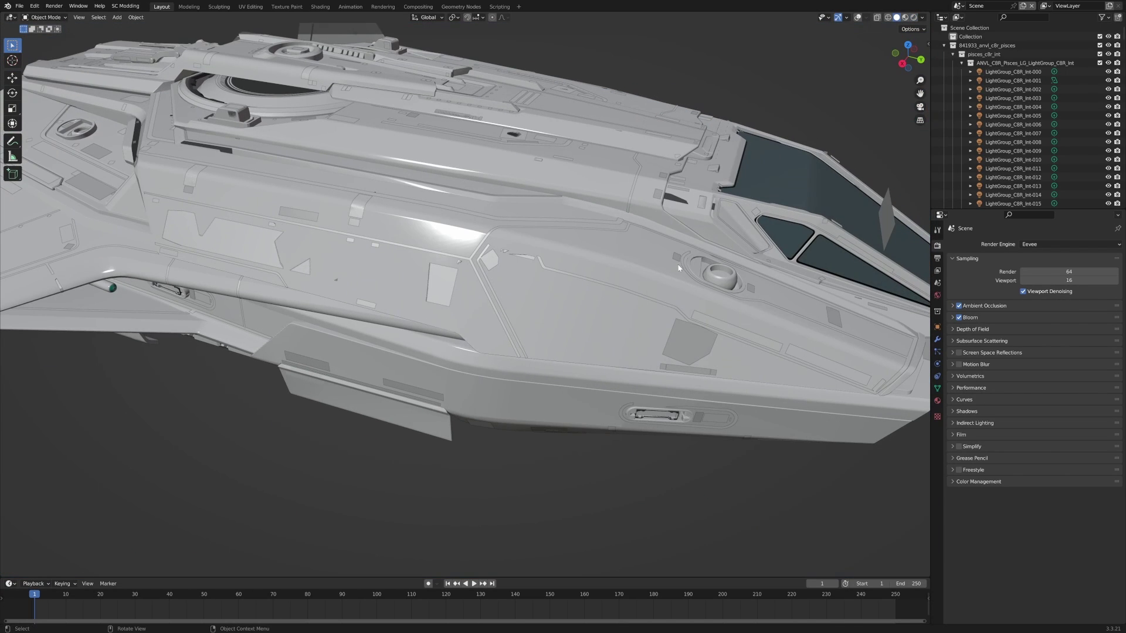
middle_drag(355, 261, 645, 285)
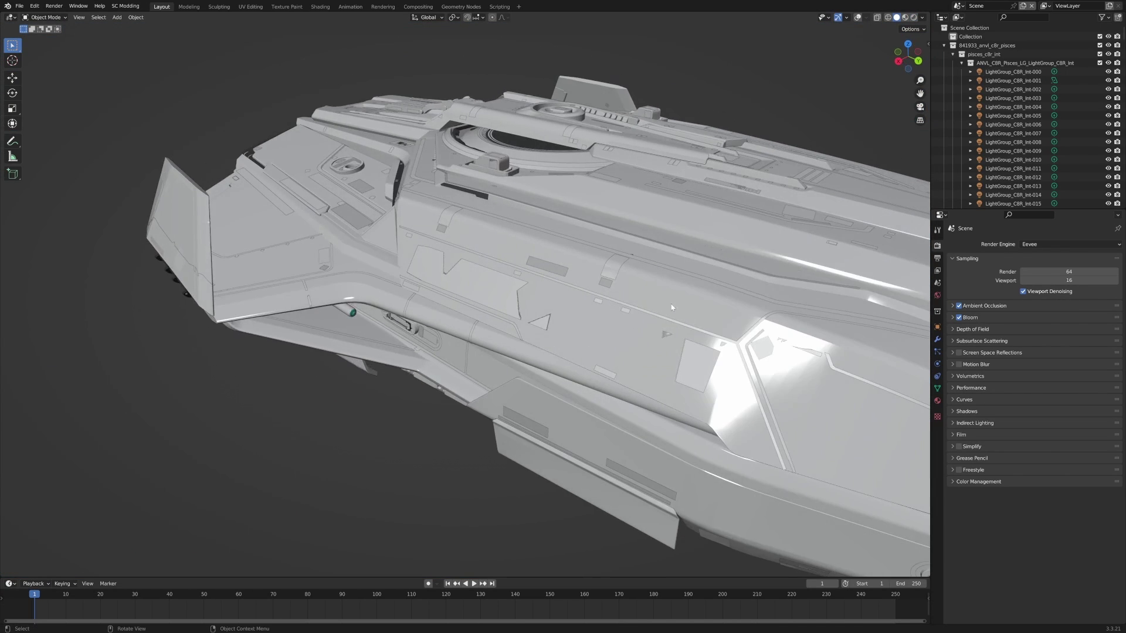
scroll(676, 322, down, 6)
click(624, 287)
key(g)
key(z)
click(633, 105)
shift+middle_drag(633, 106, 604, 240)
Step: Show the separated hull and inner piping shell in rendered shading and examine both up close
click(913, 18)
middle_drag(502, 348, 436, 349)
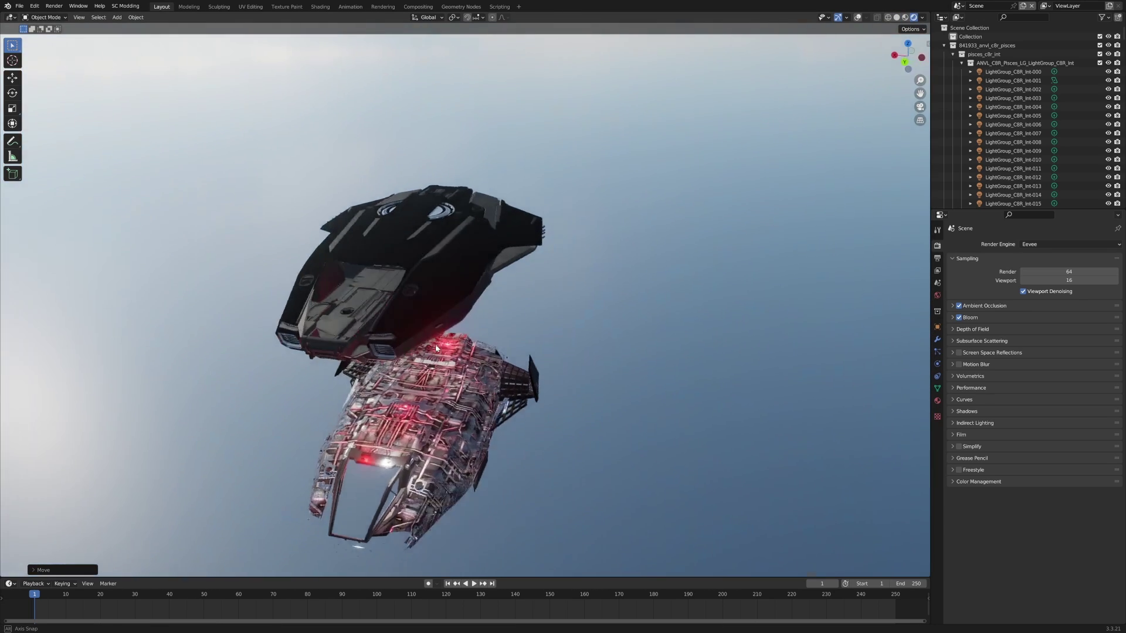
scroll(420, 276, up, 5)
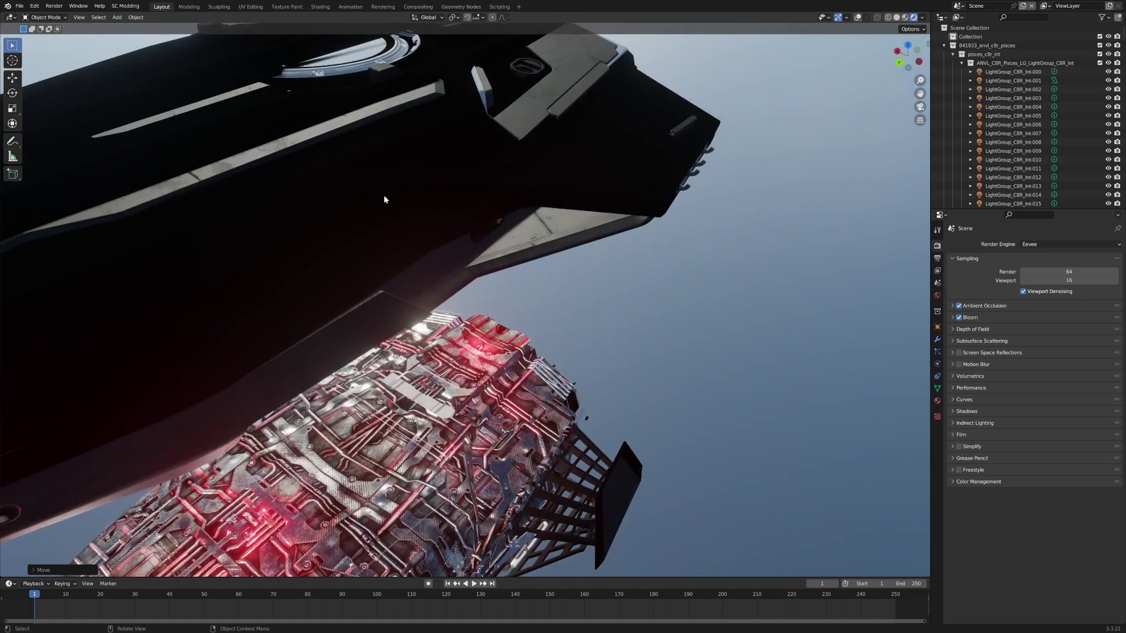
middle_drag(446, 186, 635, 262)
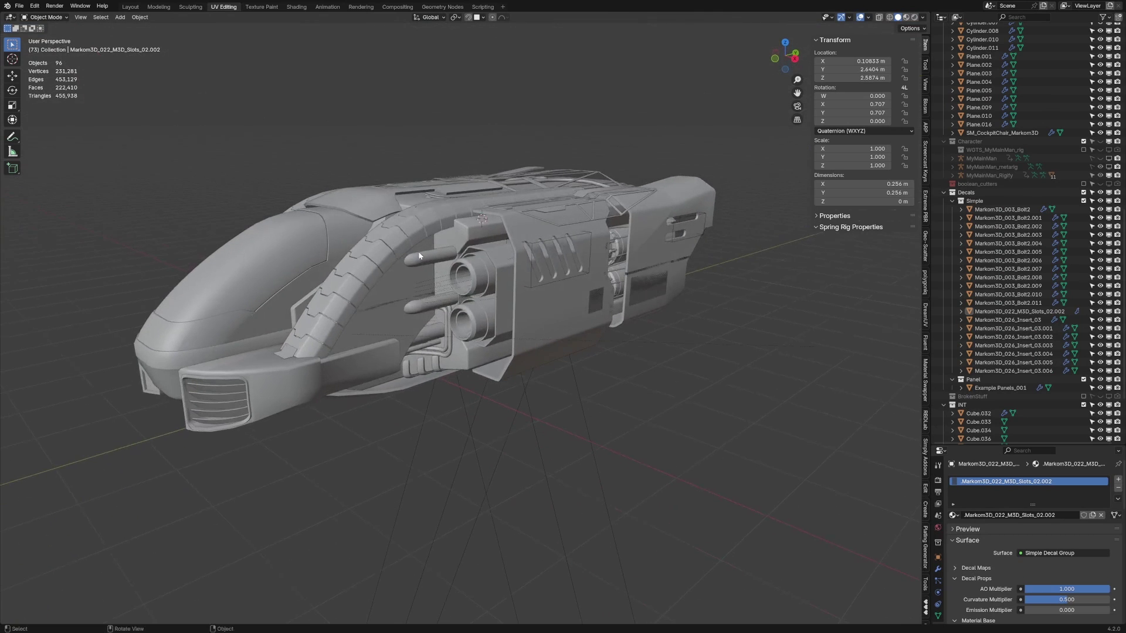
Step: Compare the other white-and-blue spaceship model in solid shading and rendered shading
key(z)
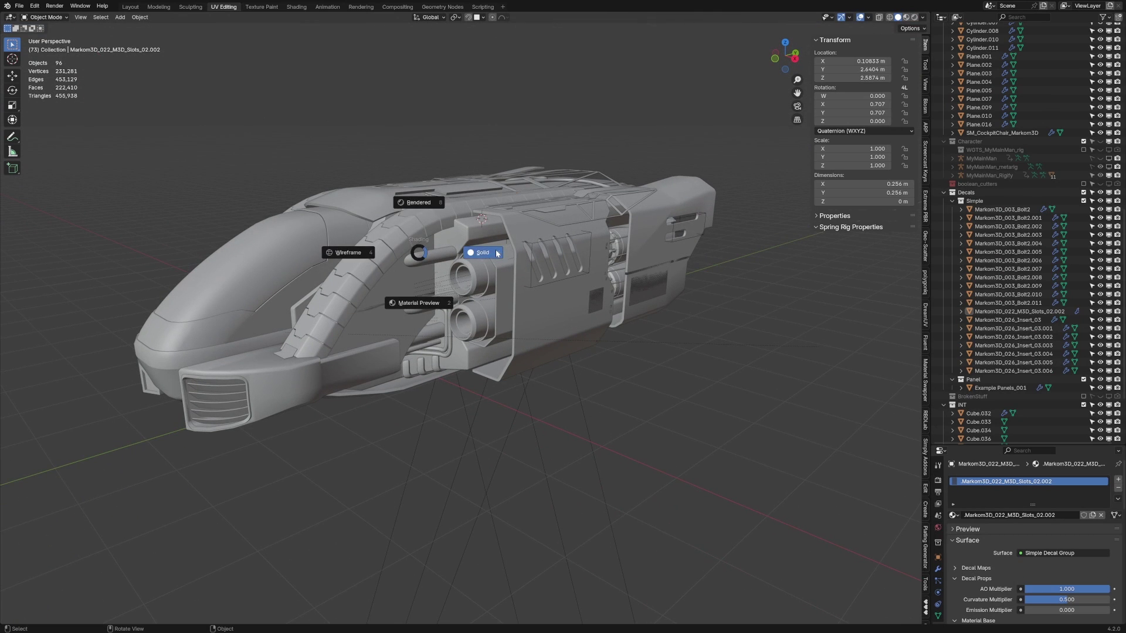
click(498, 253)
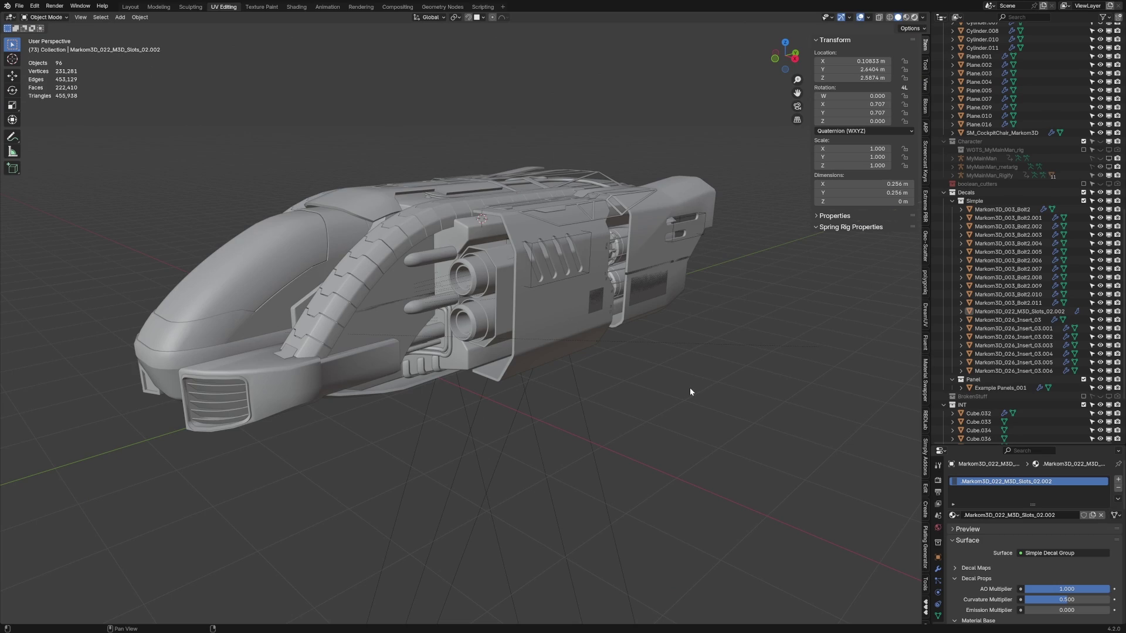
key(shift+z)
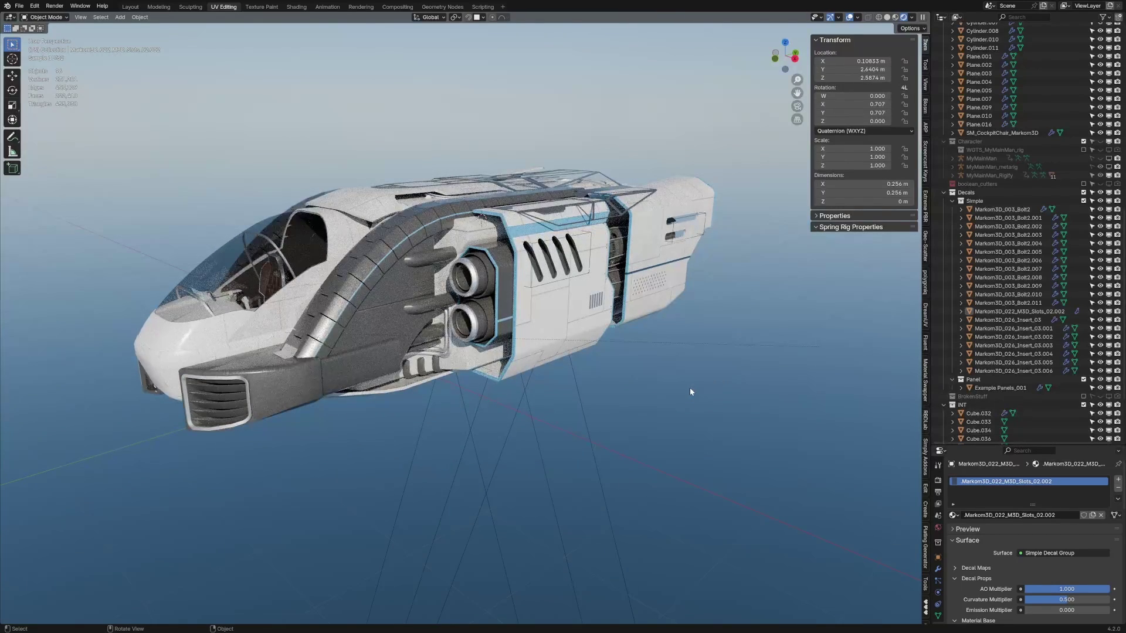
middle_drag(554, 390, 560, 401)
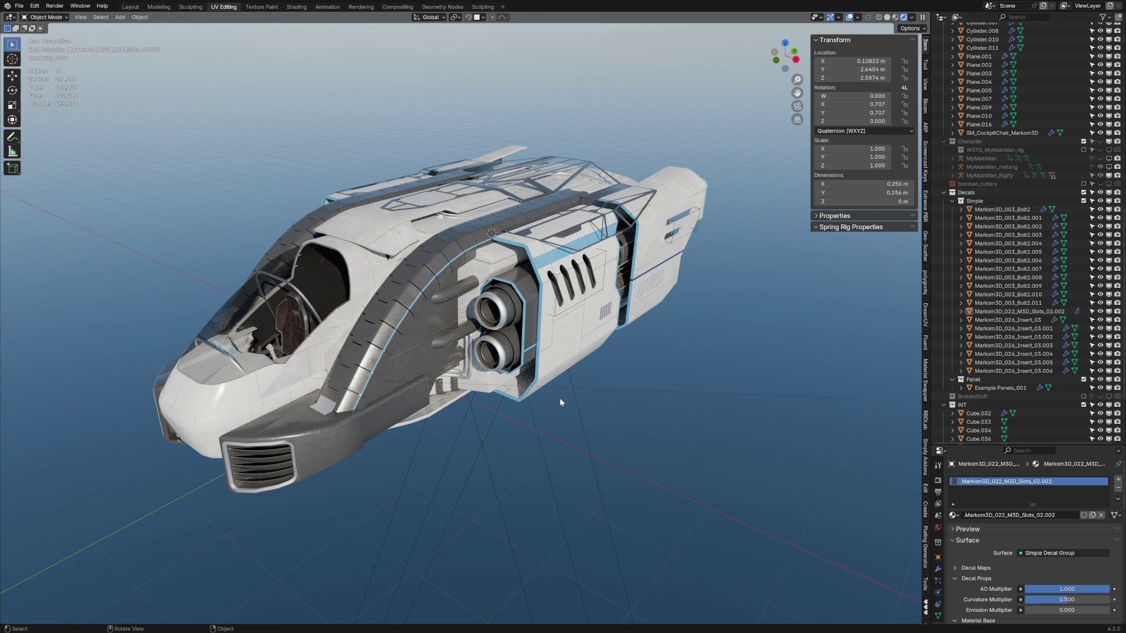
middle_drag(561, 399, 413, 328)
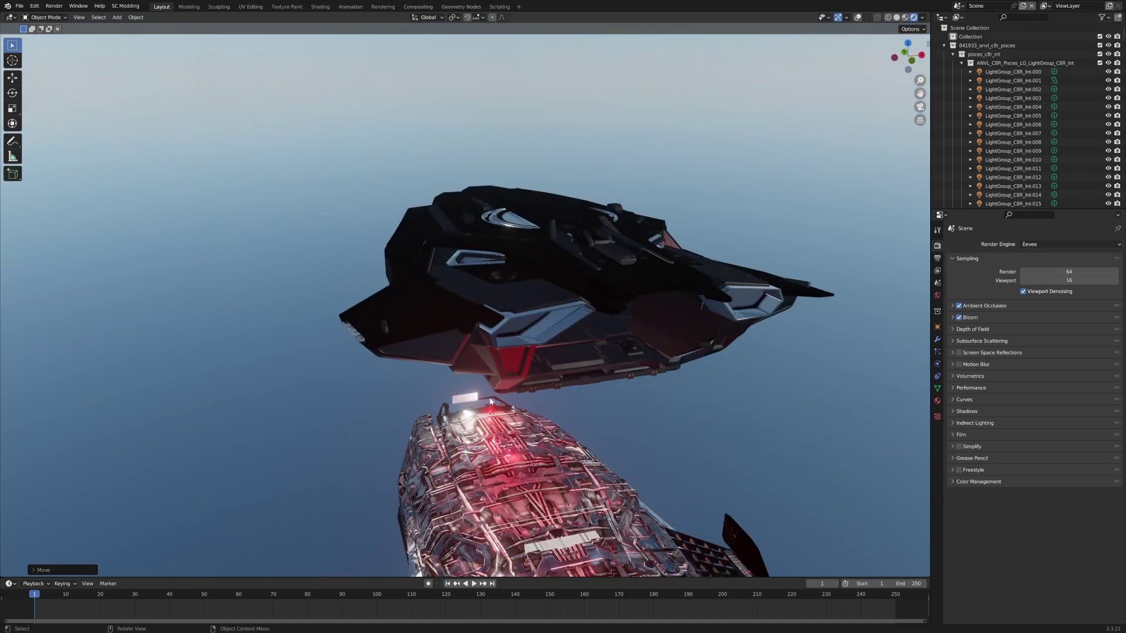
Step: Turn on the viewport overlays and lift the inner piping shell straight up along the Z axis, off the interior
middle_drag(491, 401, 386, 399)
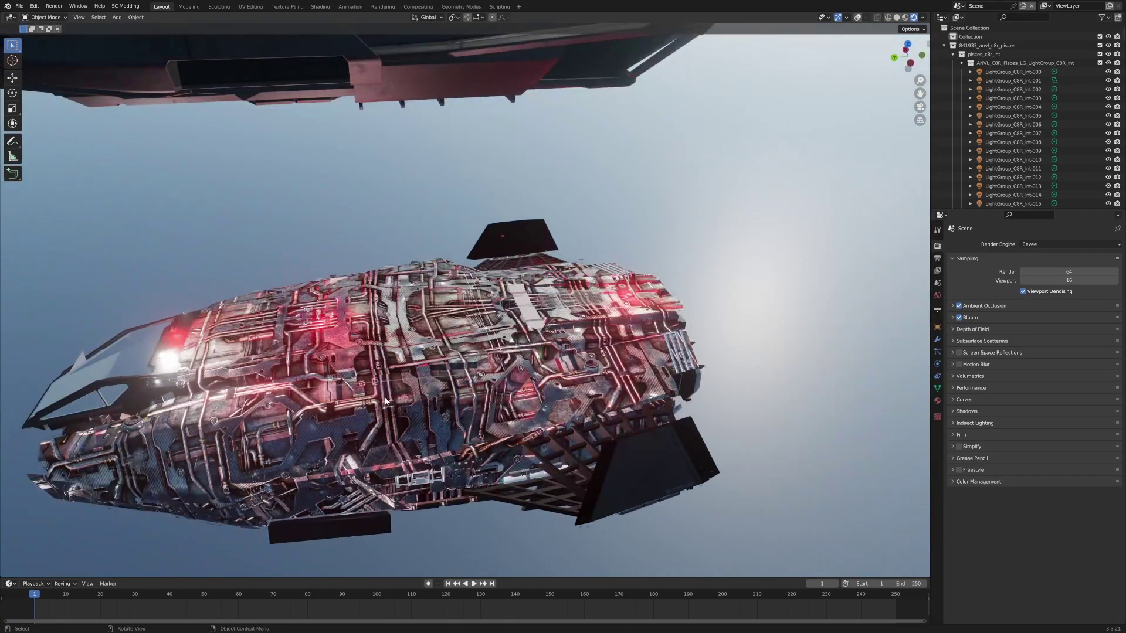
click(858, 17)
scroll(415, 403, down, 2)
key(g)
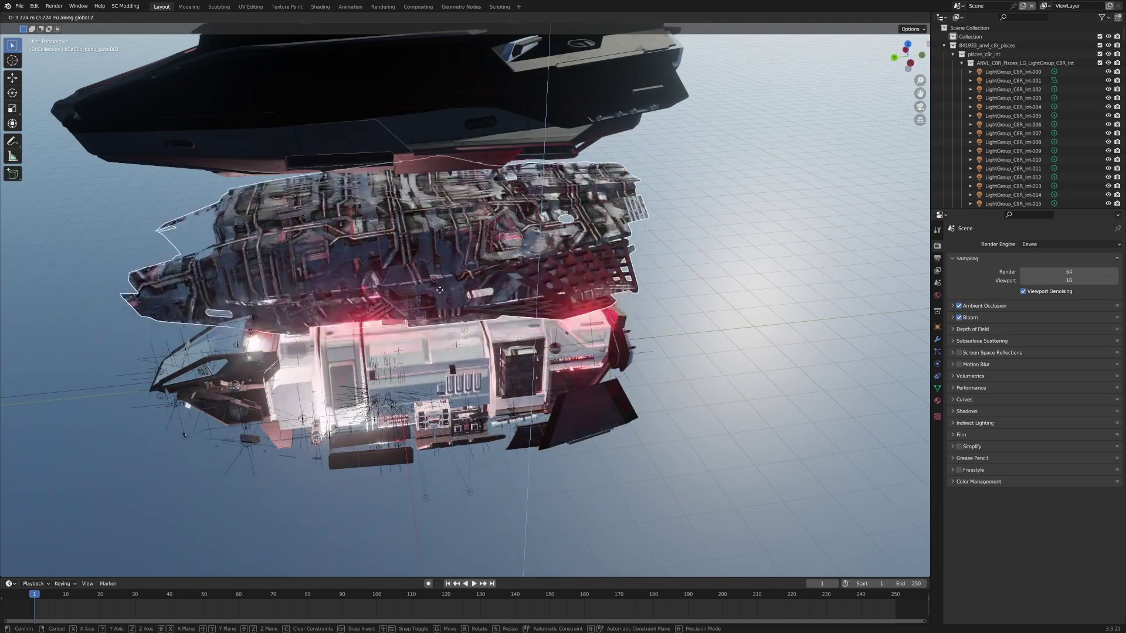
click(456, 267)
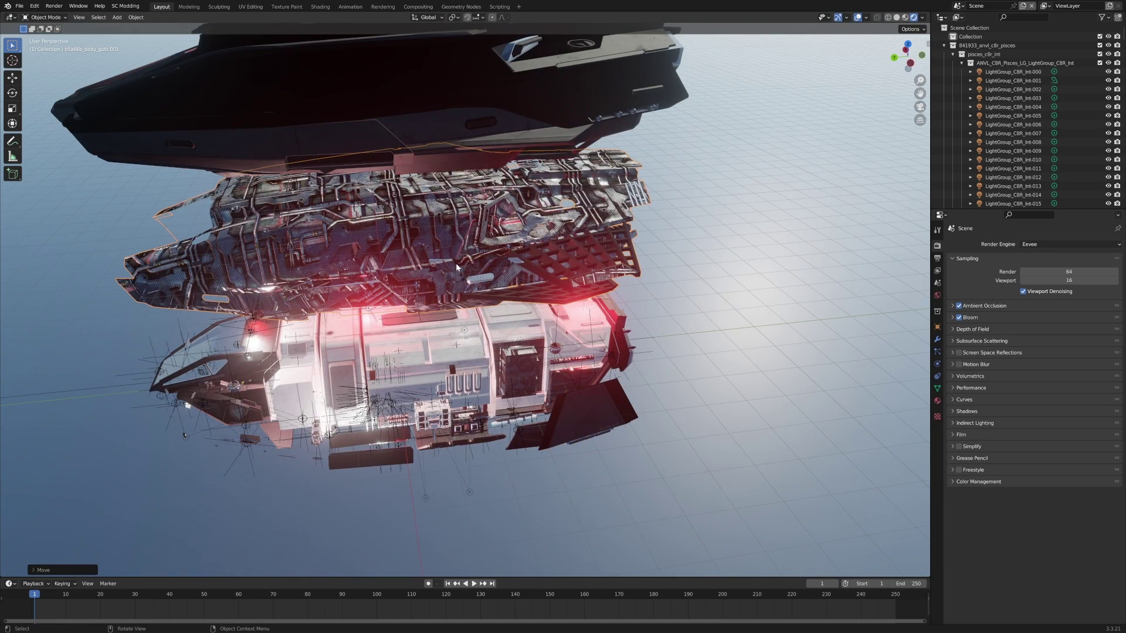
middle_drag(554, 274, 540, 244)
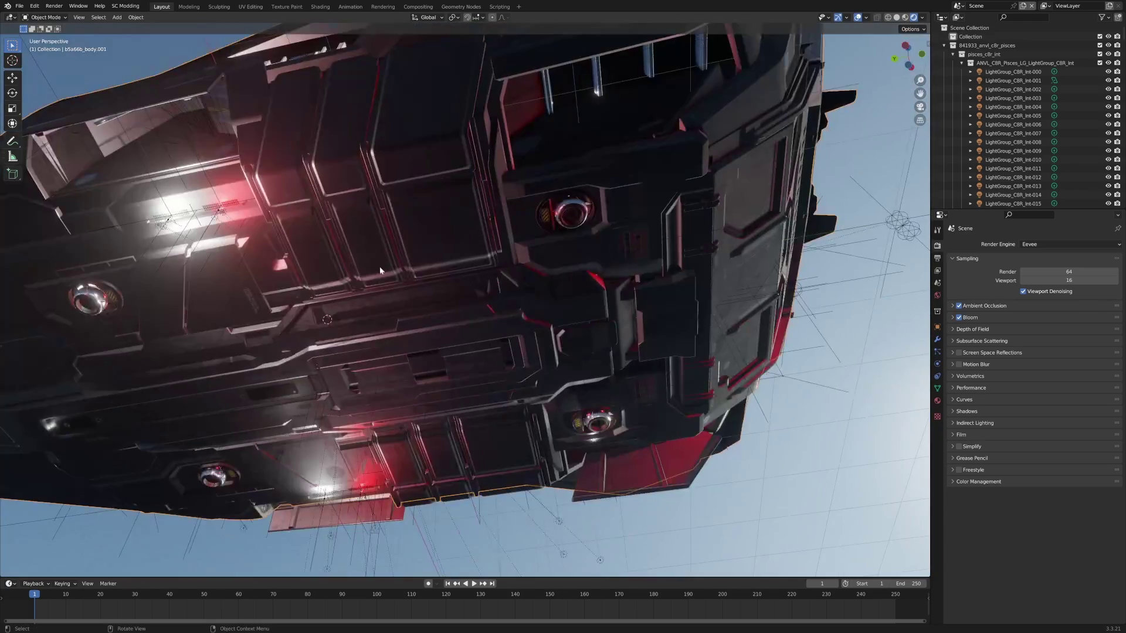
Step: Hide the ship's rear hatch parts to open the view into the interior
middle_drag(379, 266, 782, 157)
click(515, 232)
scroll(346, 332, down, 2)
key(h)
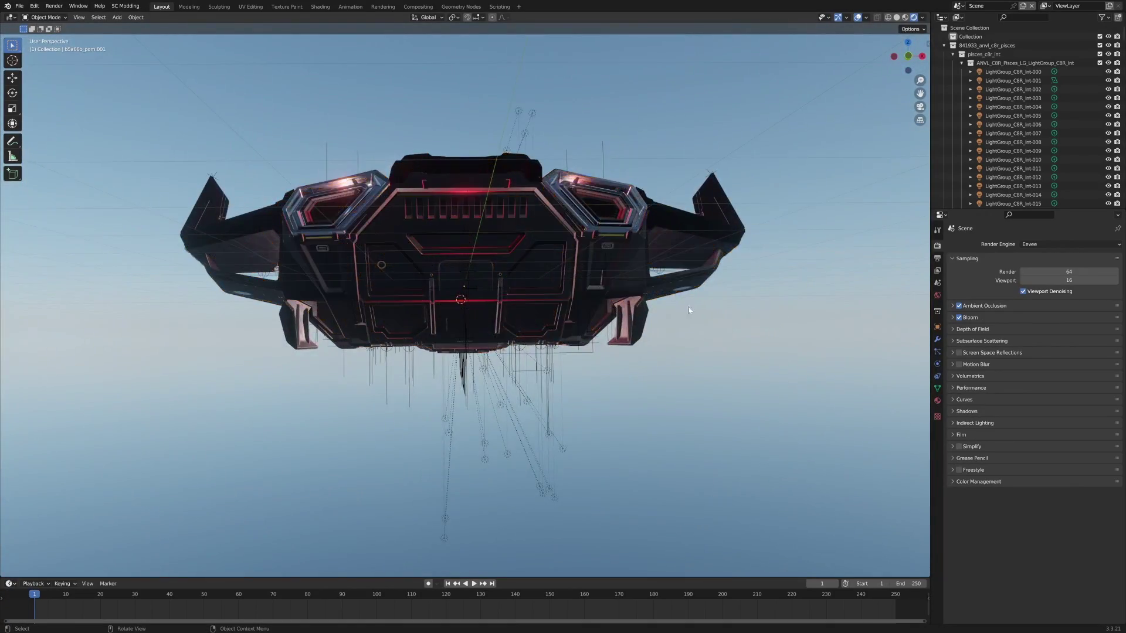
scroll(469, 276, up, 2)
click(447, 250)
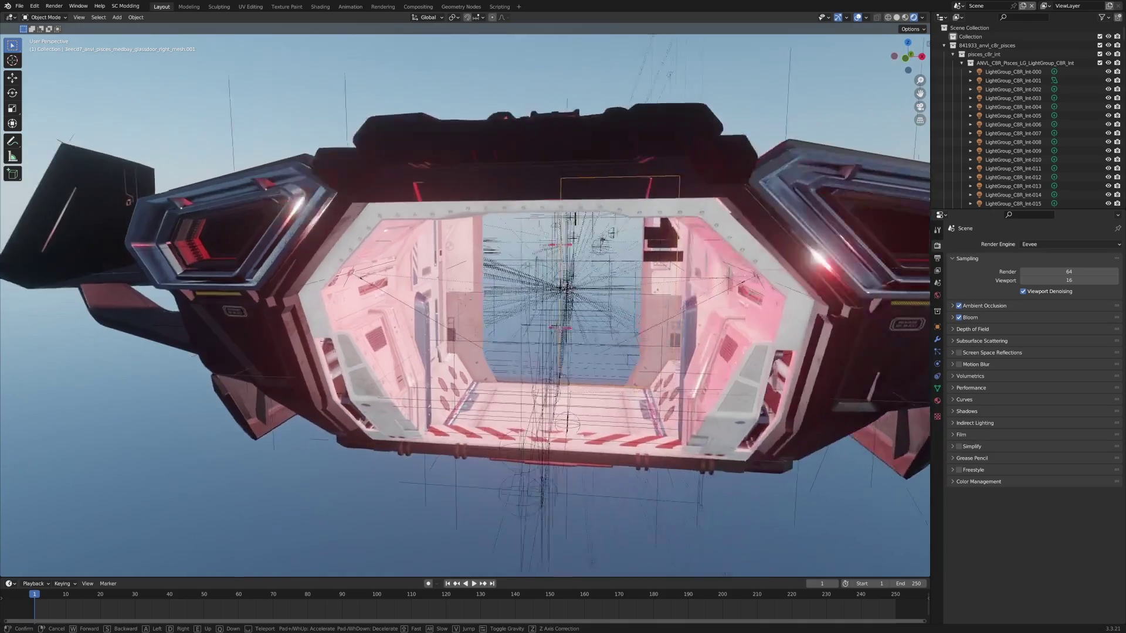
Step: Select the faces of the rear interior components mesh that use the anvl_pisces_medic_interior_mtl_POM material
key(w)
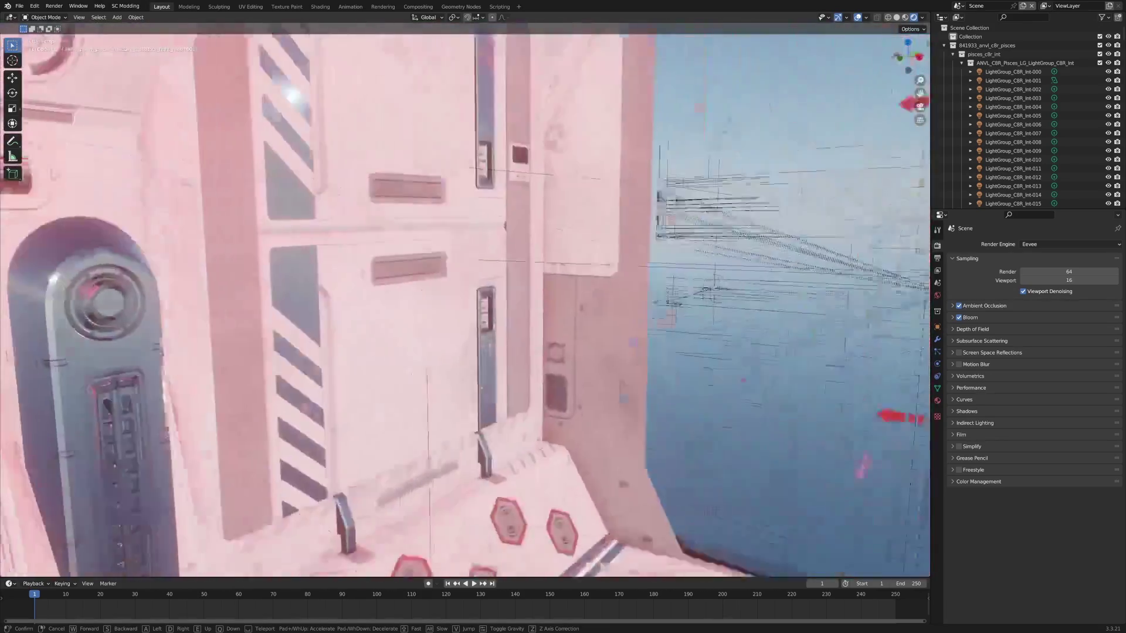
key(s)
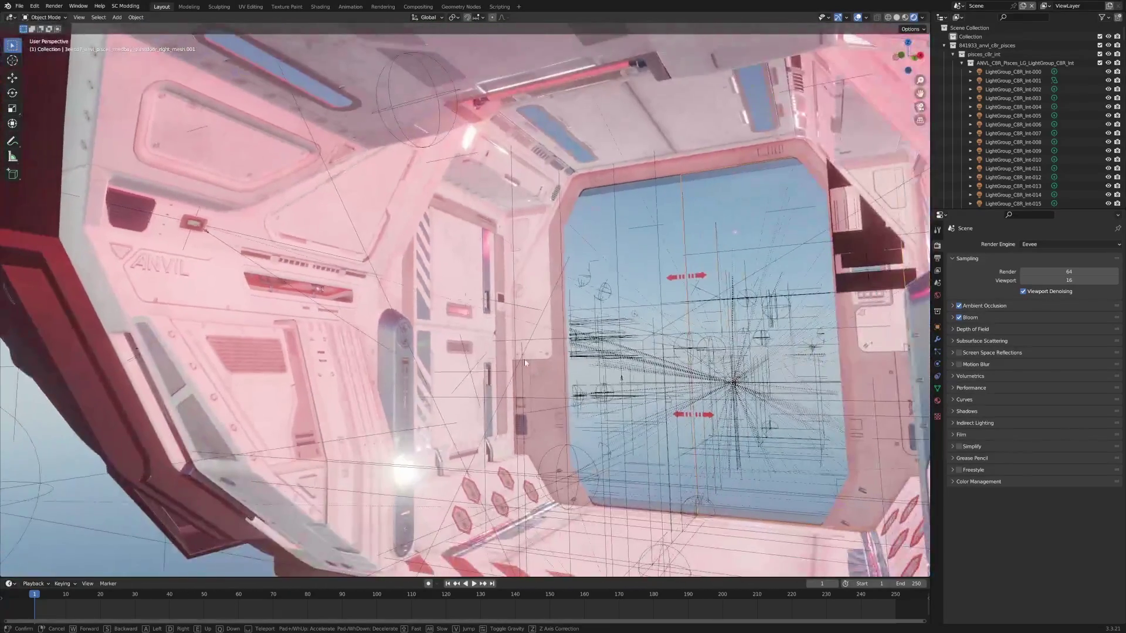
click(491, 354)
click(423, 314)
key(Tab)
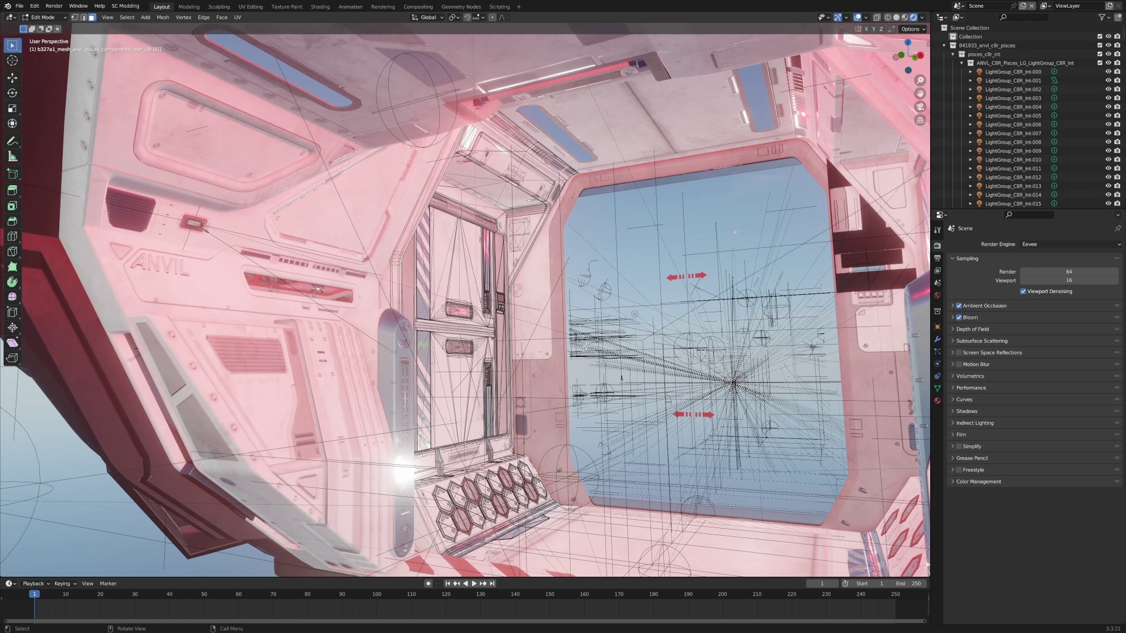
click(935, 401)
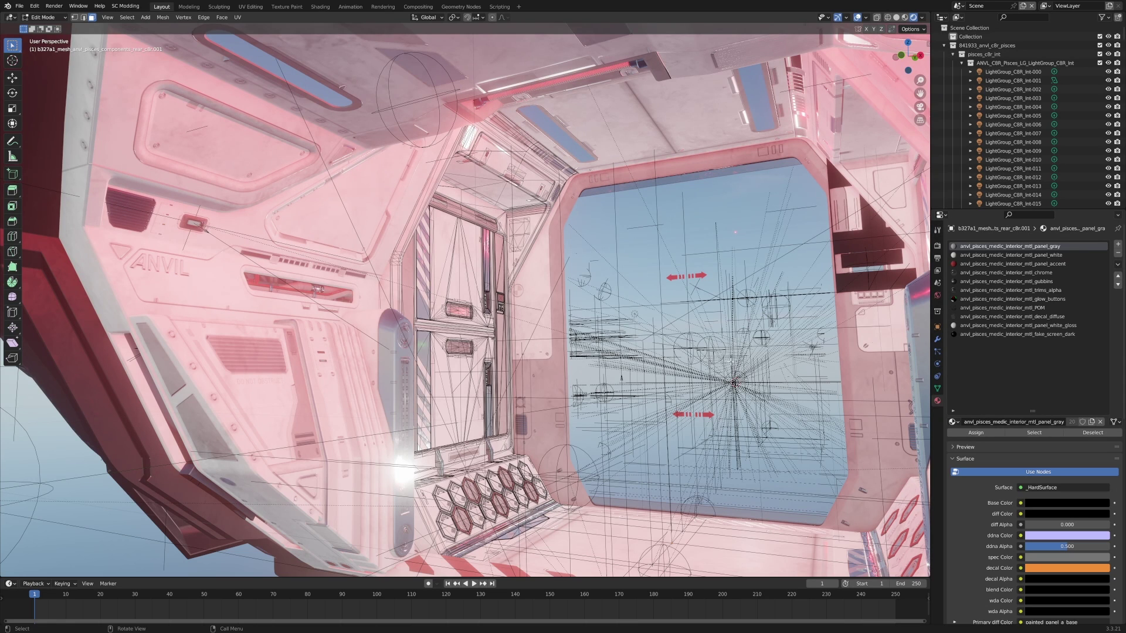
click(995, 309)
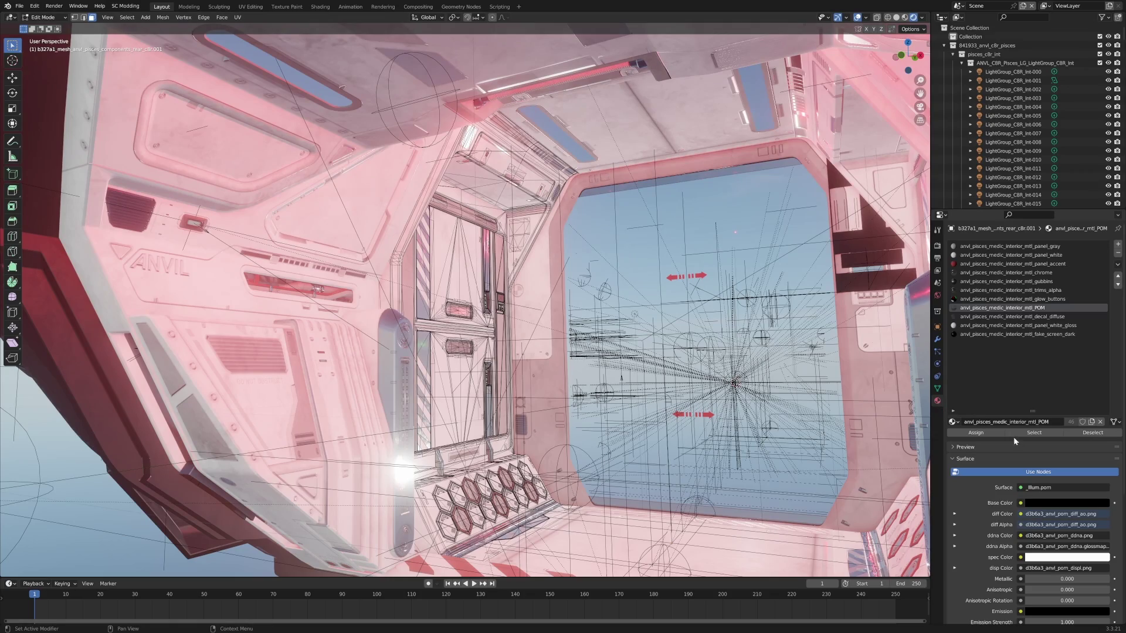
click(1034, 433)
Step: Examine the selected POM faces on the storage wall in solid and wireframe shading
mouse_move(495, 265)
middle_down()
mouse_move(461, 275)
mouse_move(513, 314)
mouse_move(493, 324)
mouse_move(470, 303)
middle_up()
key(z)
click(550, 323)
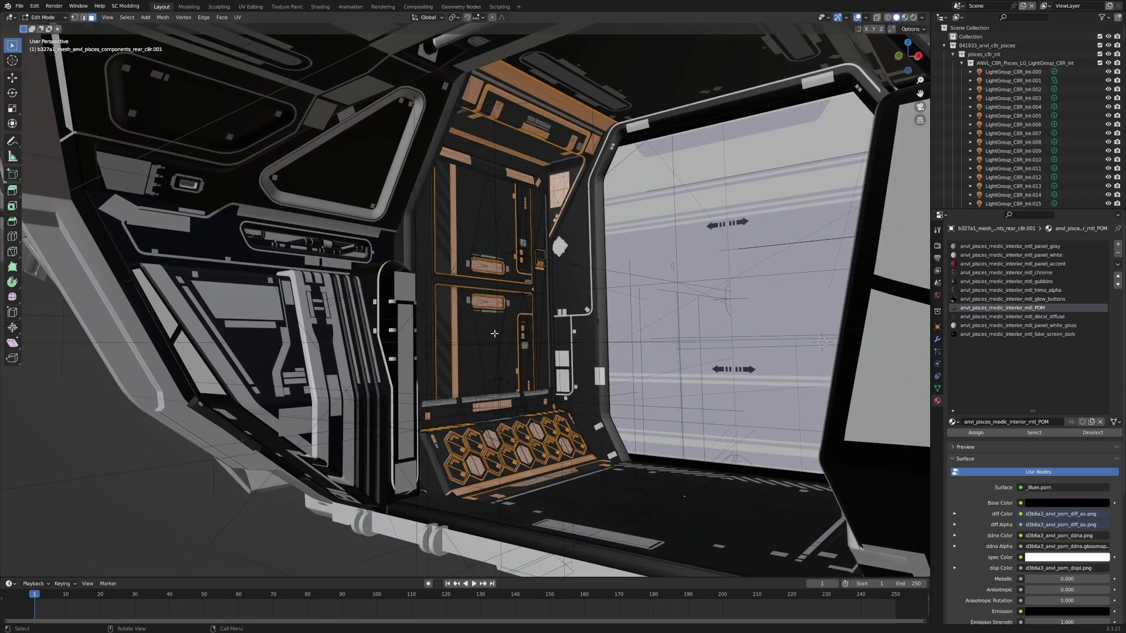
key(z)
click(359, 278)
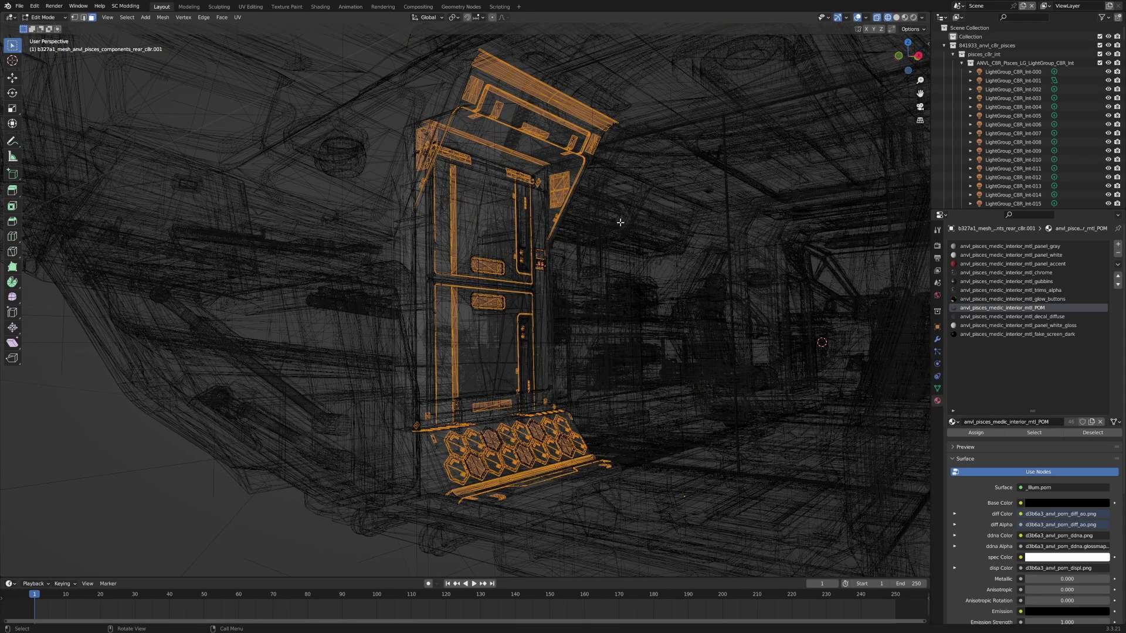
Step: Open the Shading workspace with a close view of the storage door's selected POM faces
click(320, 6)
middle_drag(552, 338, 656, 287)
scroll(522, 344, down, 5)
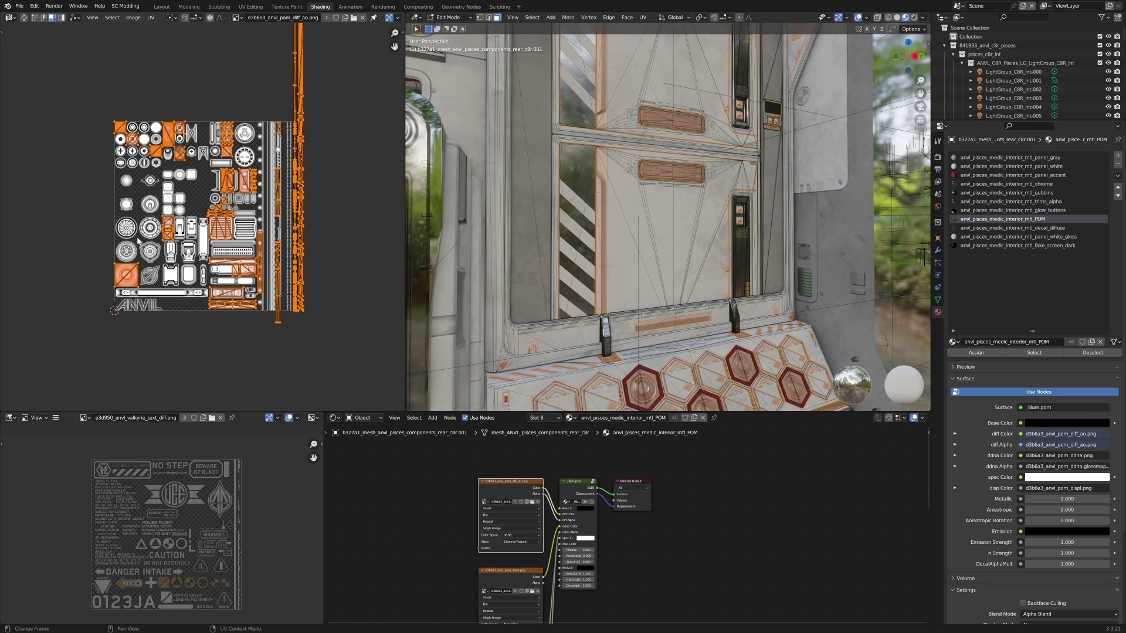
shift+middle_drag(727, 97, 653, 177)
middle_drag(645, 109, 626, 111)
scroll(563, 55, up, 3)
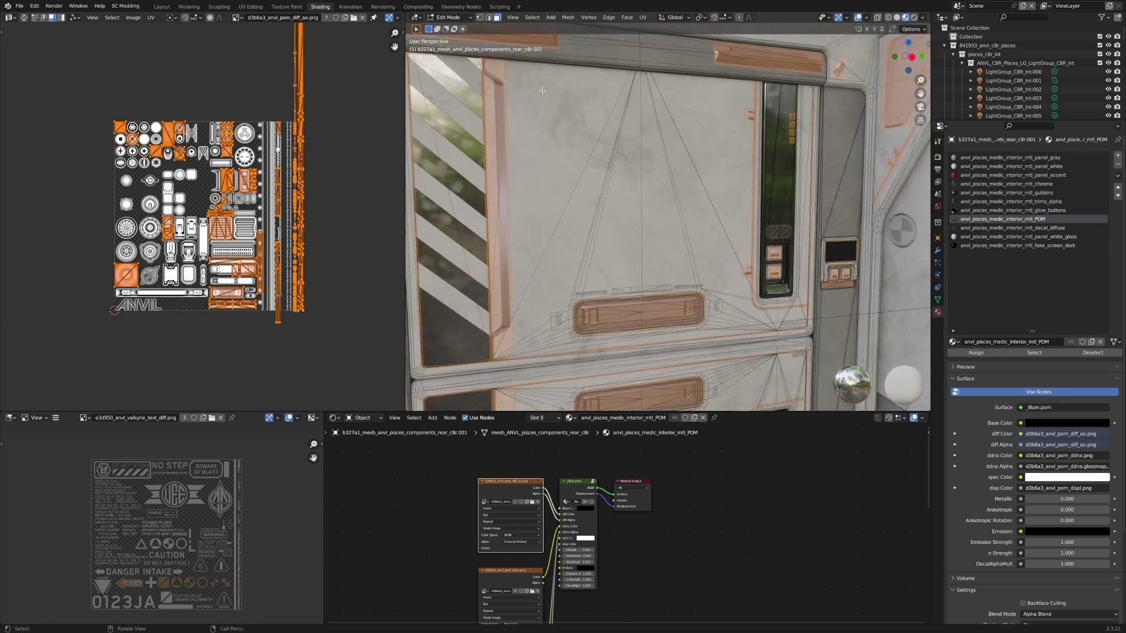
Step: Select the entire linked POM strip beside the diagonal stripes on the storage door
shift+middle_drag(526, 57, 666, 206)
scroll(666, 207, up, 2)
click(643, 318)
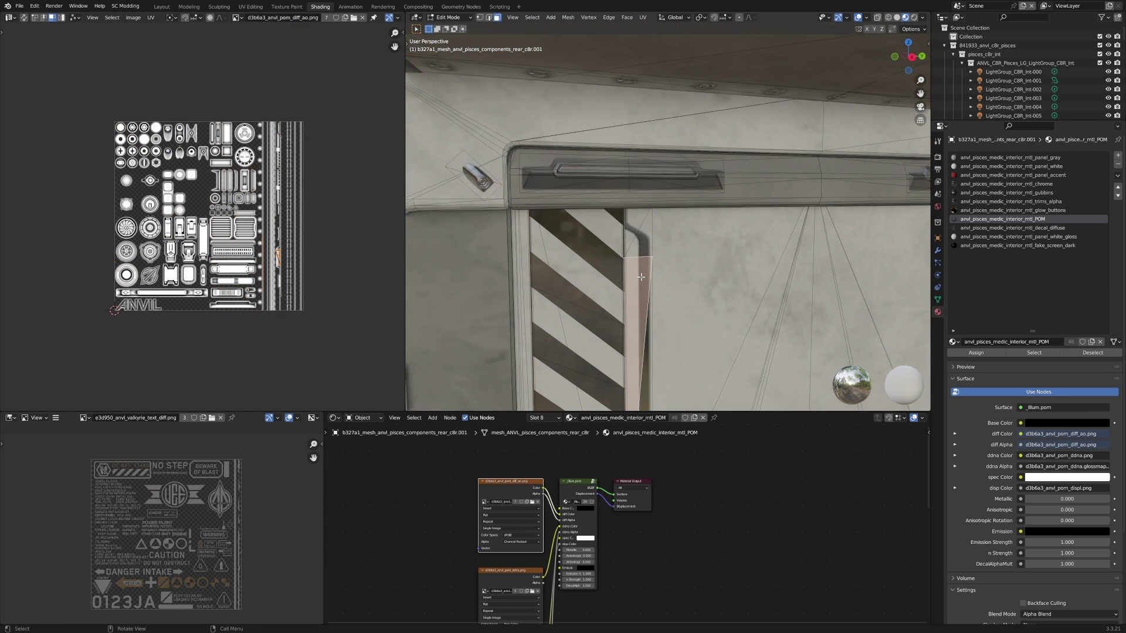
key(ctrl+l)
scroll(641, 277, up, 2)
shift+middle_drag(640, 277, 645, 158)
Step: Try moving the selected POM strip away from the storage door's surface
key(g)
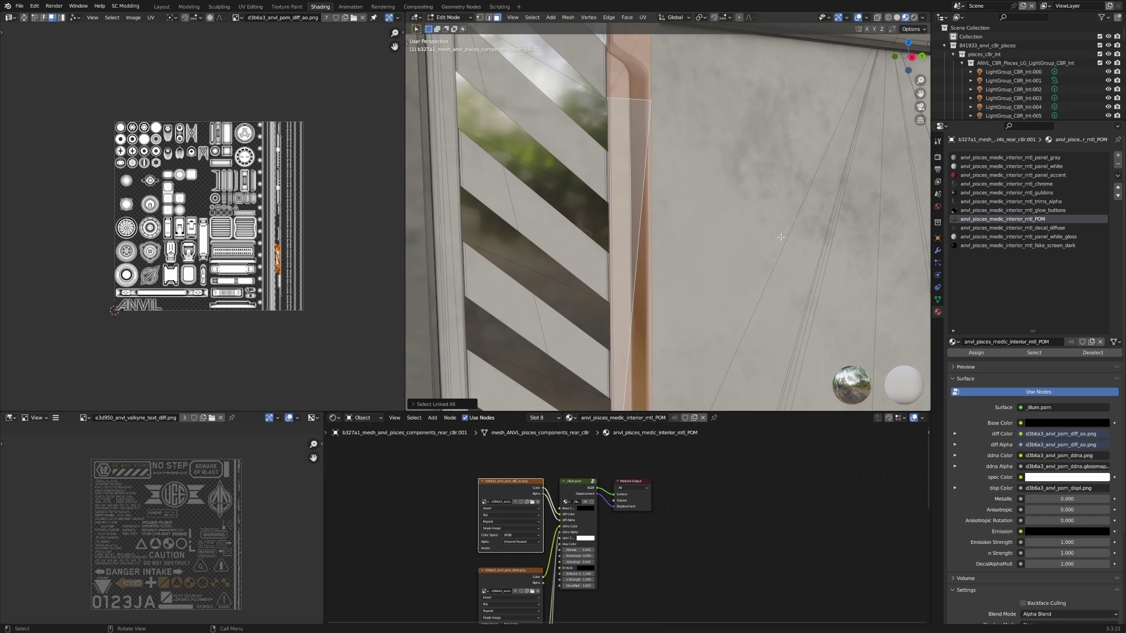
click(800, 242)
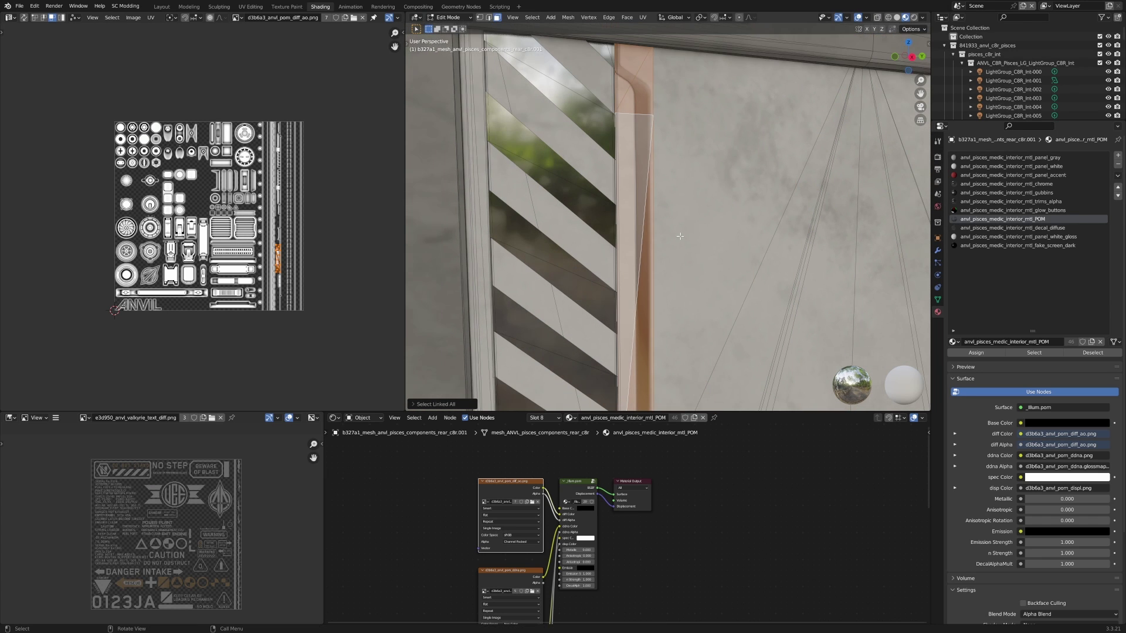
key(g)
right_click(787, 173)
scroll(711, 229, down, 2)
middle_drag(714, 239, 706, 186)
scroll(686, 235, up, 2)
click(657, 275)
key(g)
right_click(632, 262)
Step: Pick the POM face beside the lower door's stripes and examine the decals down to the hexagonal panels
click(708, 230)
shift+middle_drag(680, 248, 784, 196)
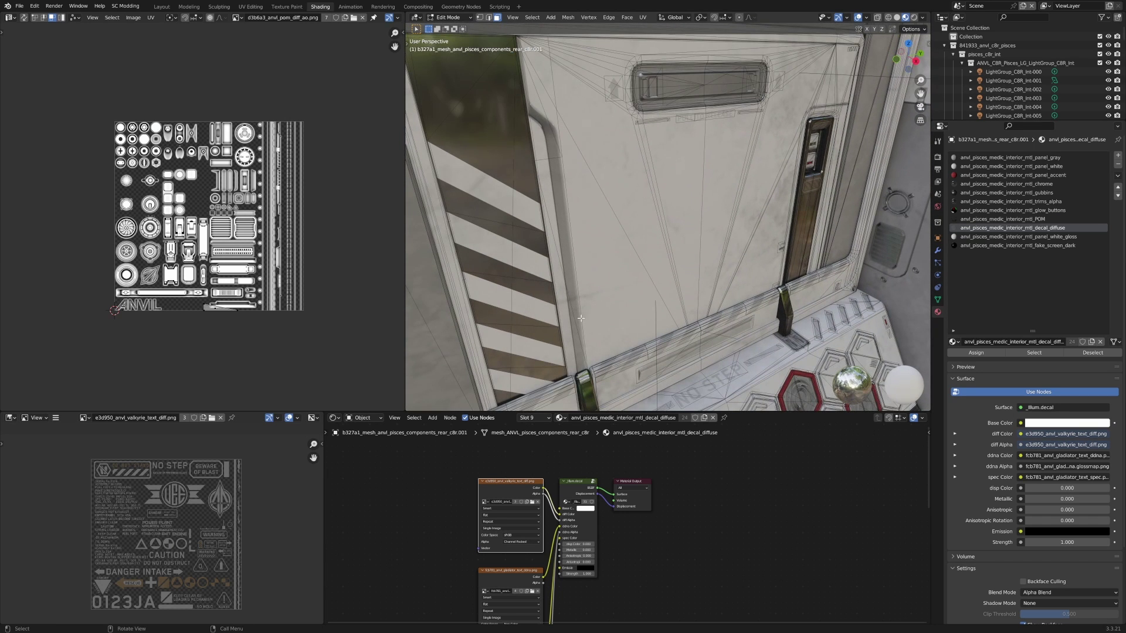
click(571, 304)
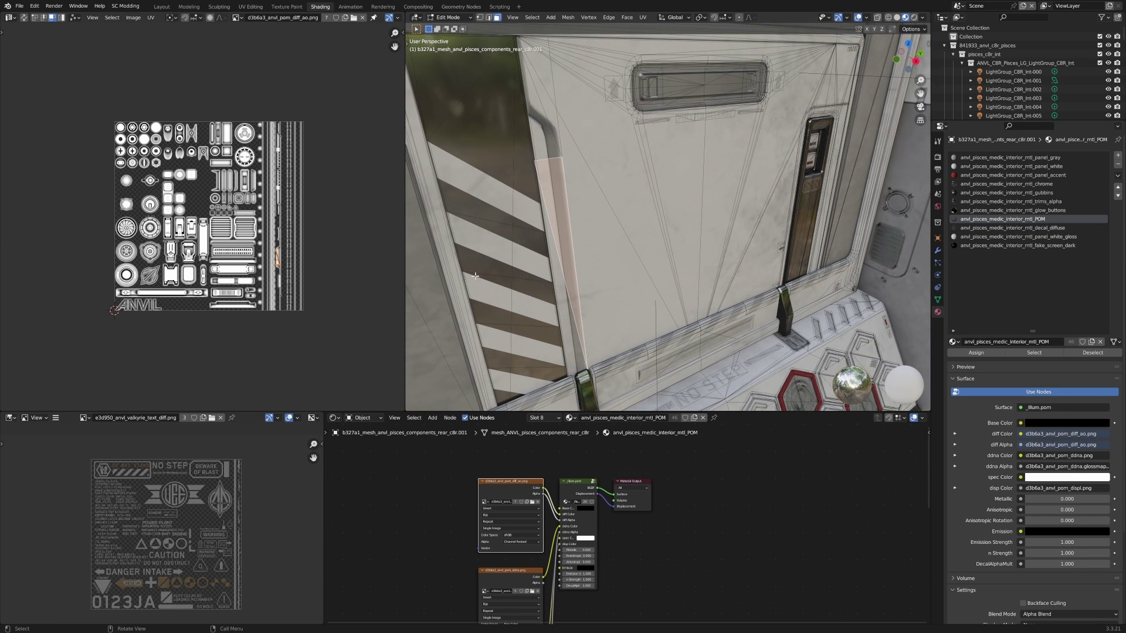
middle_drag(421, 277, 804, 246)
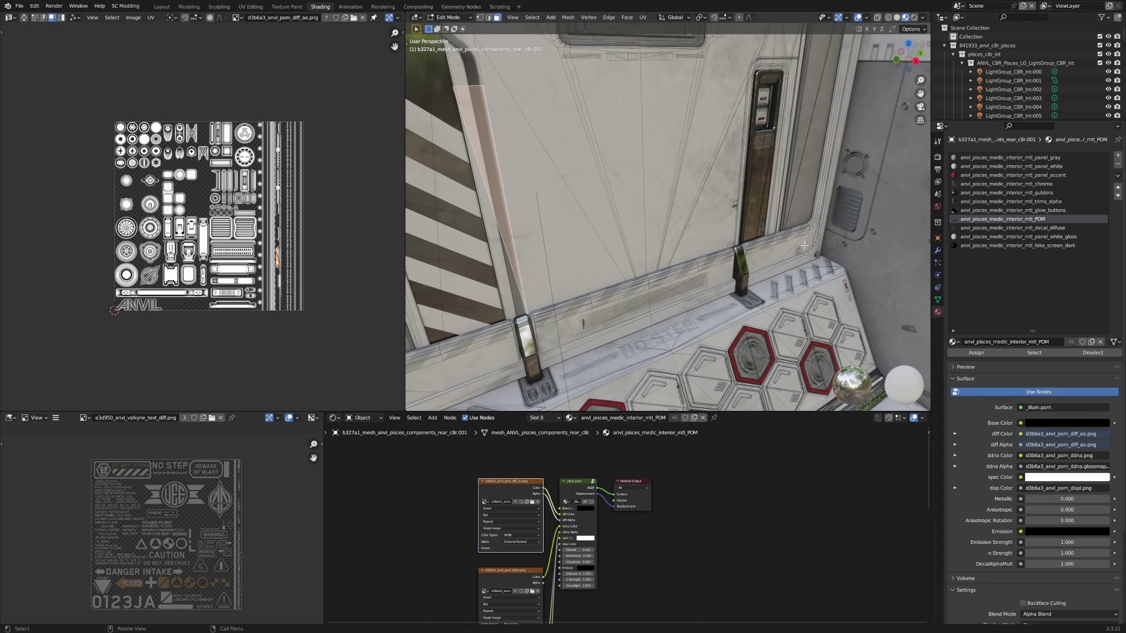
middle_drag(805, 246, 612, 249)
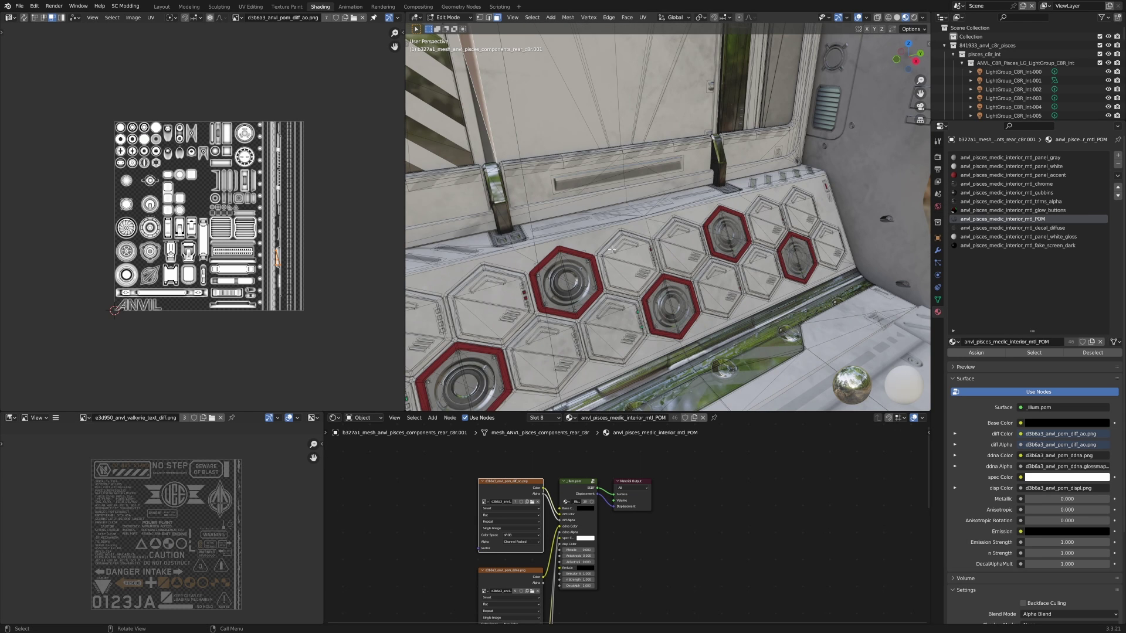
middle_drag(646, 277, 727, 305)
Step: Switch mesh editing to the rear interior floor and make its anvl_pisces_medic_interior_mtl_POM material slot active
key(alt+q)
scroll(629, 247, up, 1)
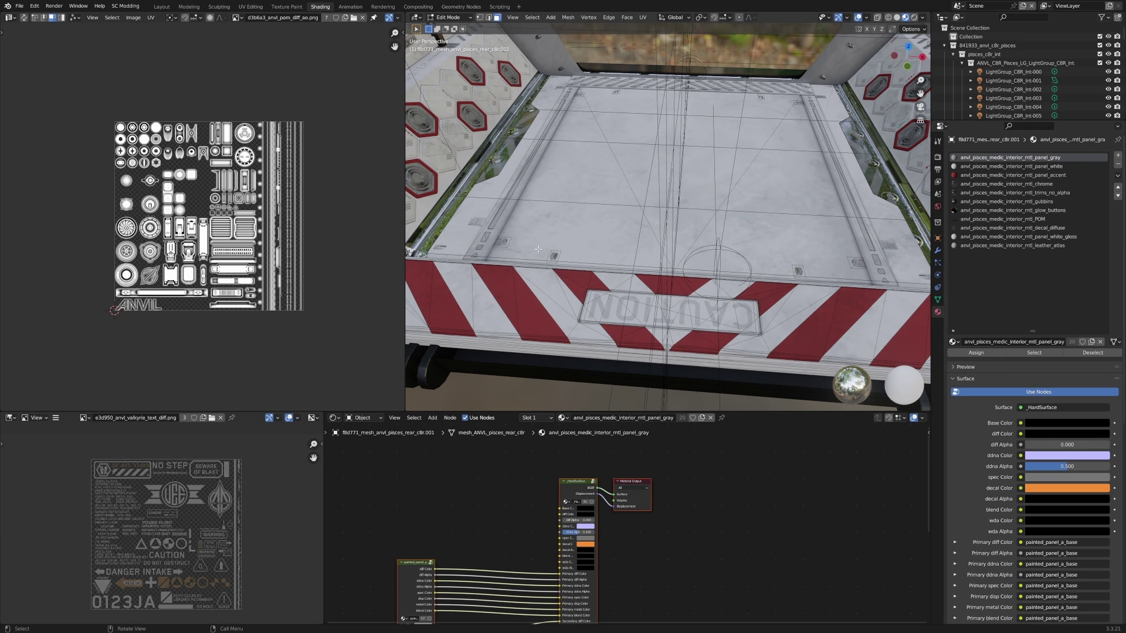
click(1009, 219)
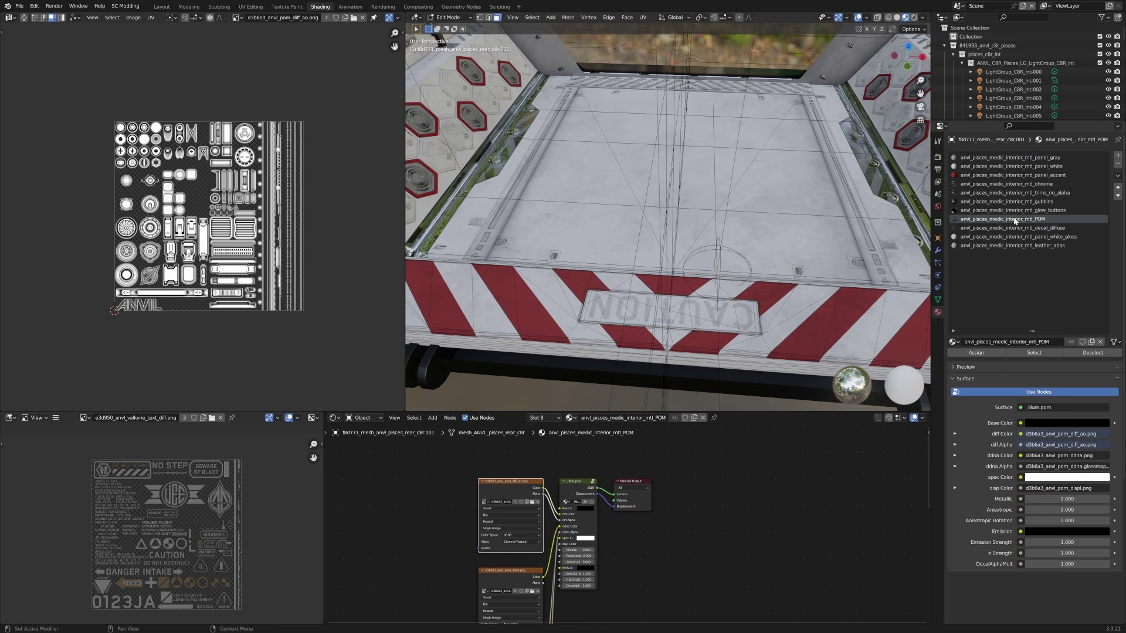
Step: Hide all faces using the anvl_pisces_medic_interior_mtl_POM material and select the linked white floor panel
click(1033, 353)
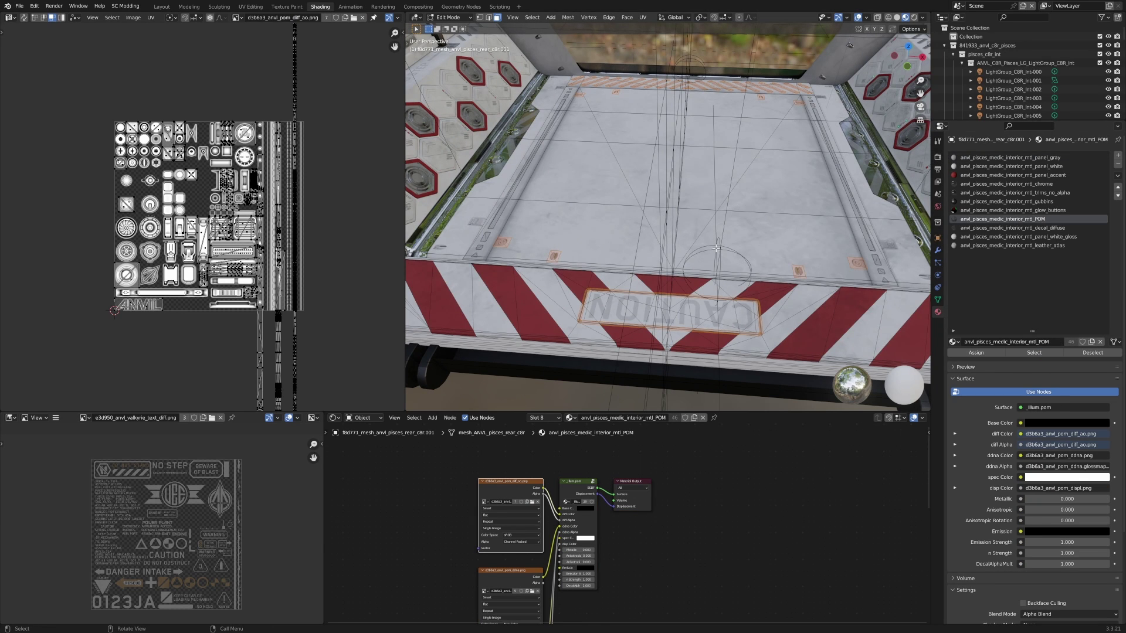
key(h)
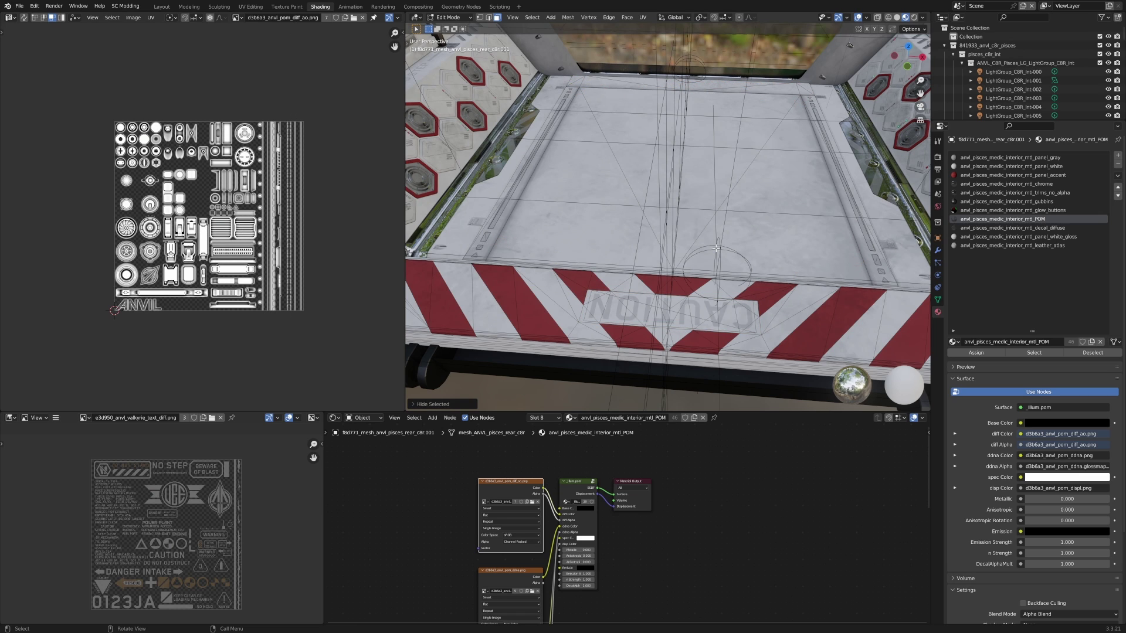
click(771, 184)
key(ctrl+l)
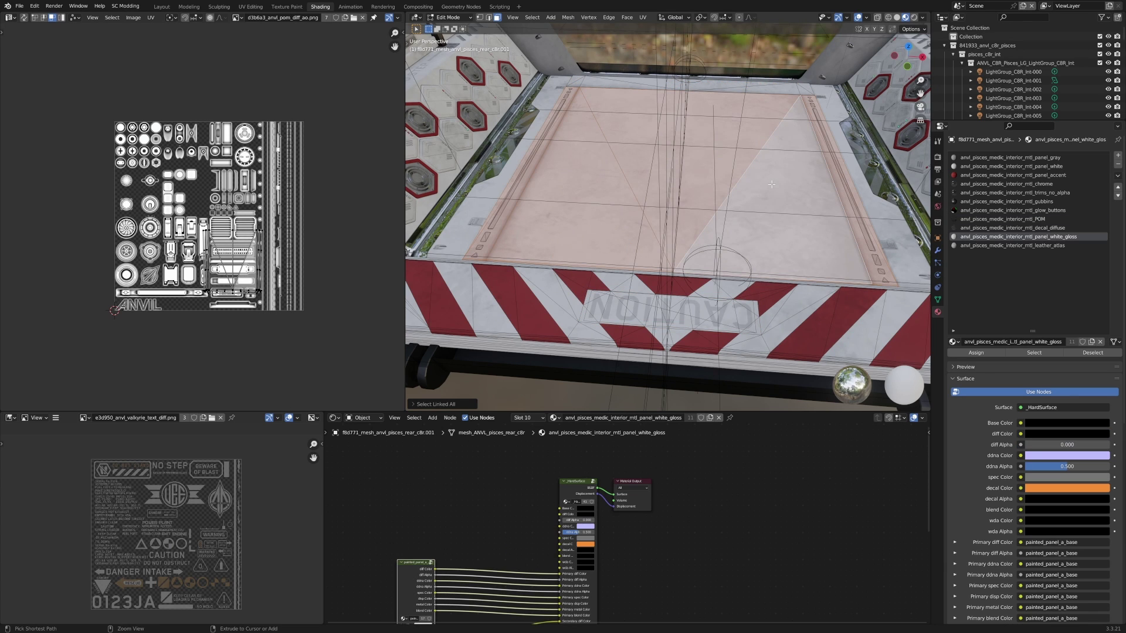
Step: Pick the red accent faces beside the CAUTION lettering, including both halves of the adjacent diagonal stripe
shift+click(835, 331)
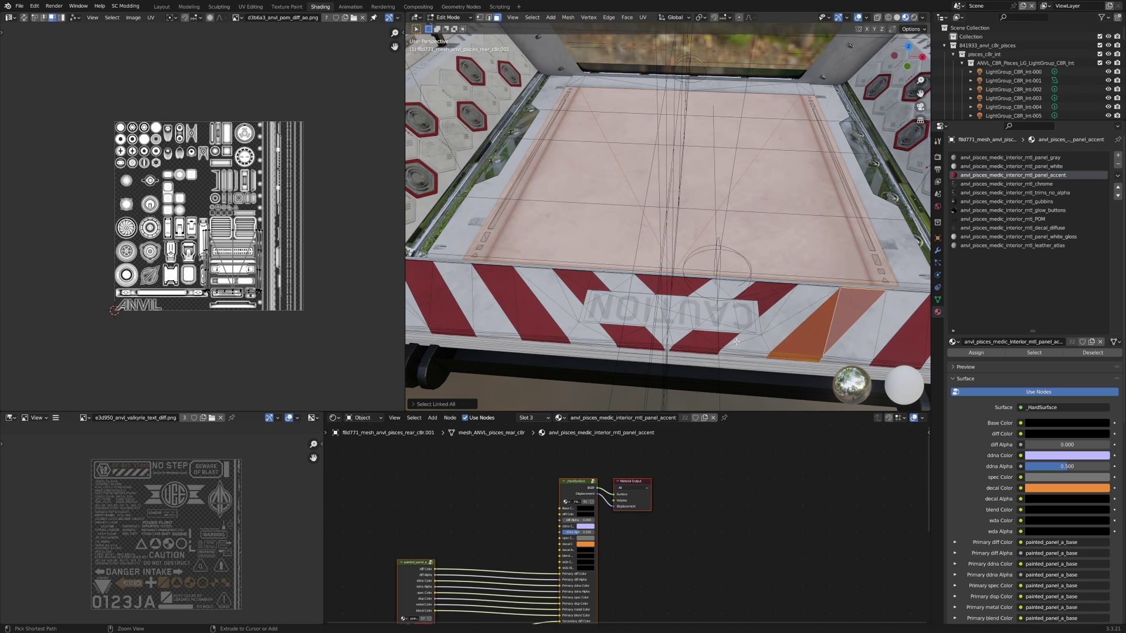
click(765, 298)
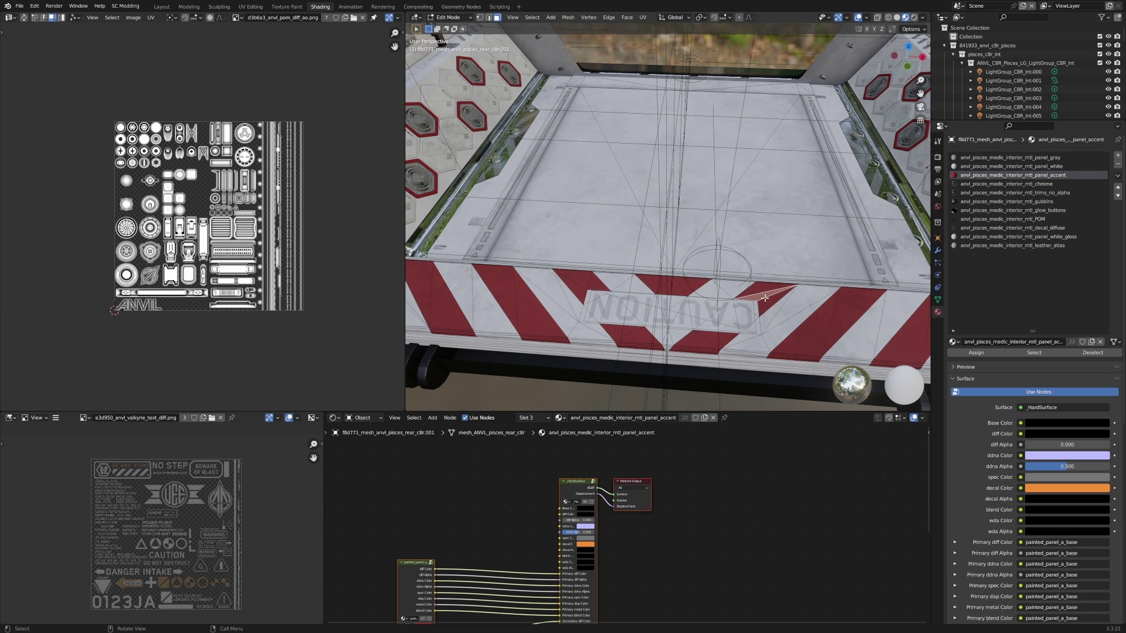
scroll(765, 298, up, 5)
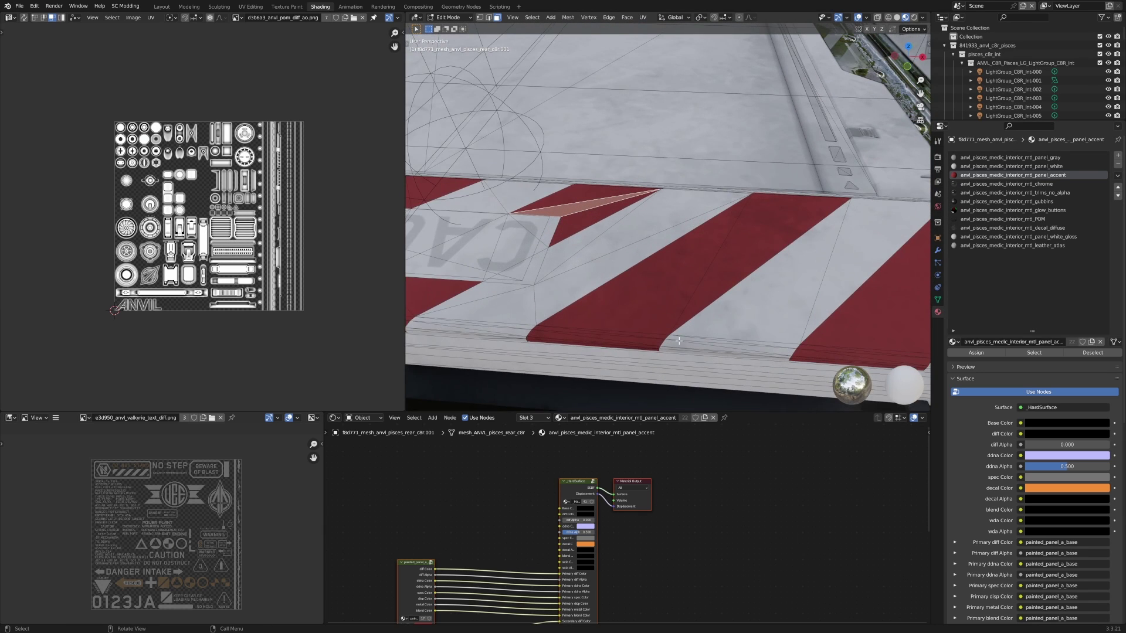
click(677, 305)
shift+click(726, 275)
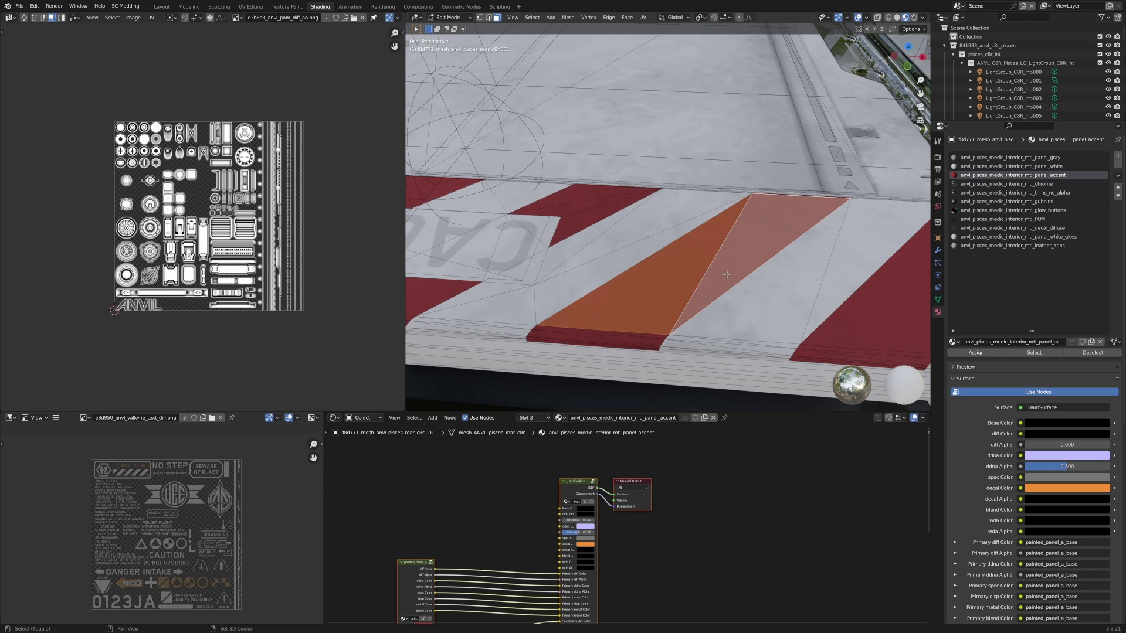
Step: Examine how the white gloss faces between the red stripes are modelled by picking them individually near the CAUTION lettering
middle_drag(693, 300, 662, 331)
click(734, 250)
shift+middle_drag(909, 215, 773, 229)
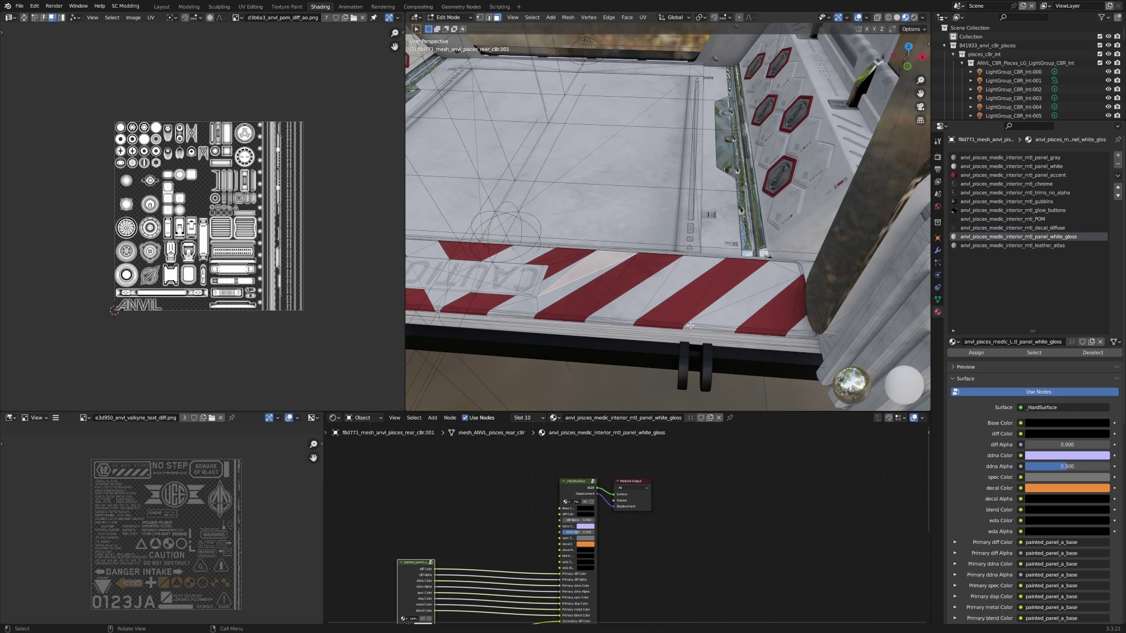
shift+middle_drag(663, 278, 689, 242)
scroll(686, 332, up, 5)
click(658, 226)
click(621, 210)
click(650, 217)
click(658, 228)
click(725, 235)
click(719, 253)
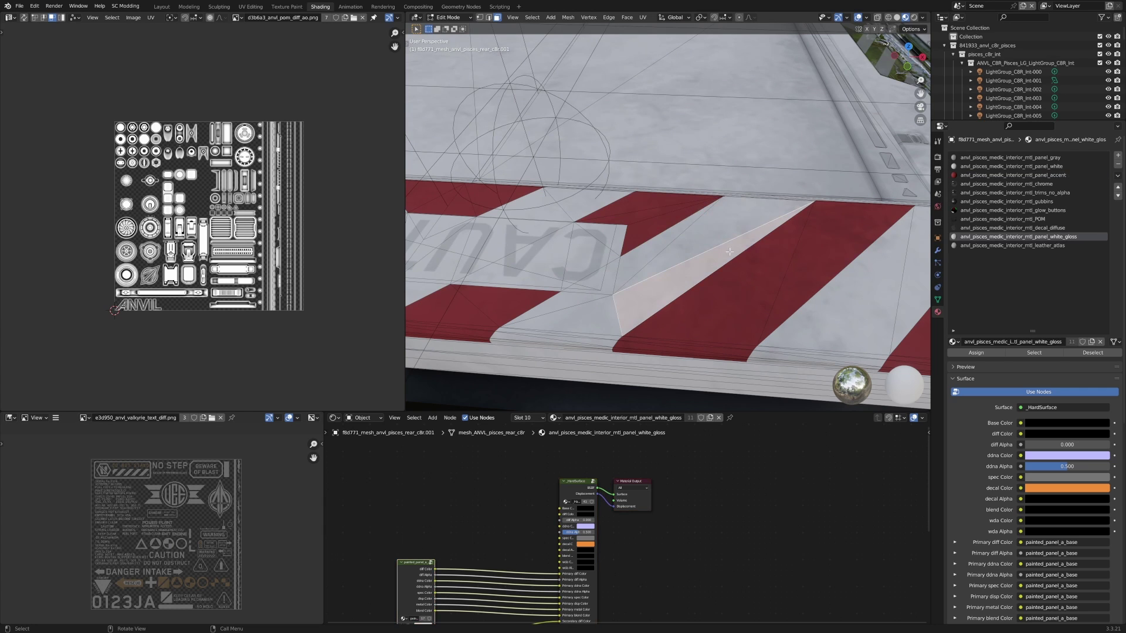
Step: Select the entire linked CAUTION decal on the floor's striped front edge
click(705, 235)
click(670, 214)
click(658, 202)
click(661, 210)
click(661, 209)
key(ctrl+l)
middle_drag(661, 209, 528, 317)
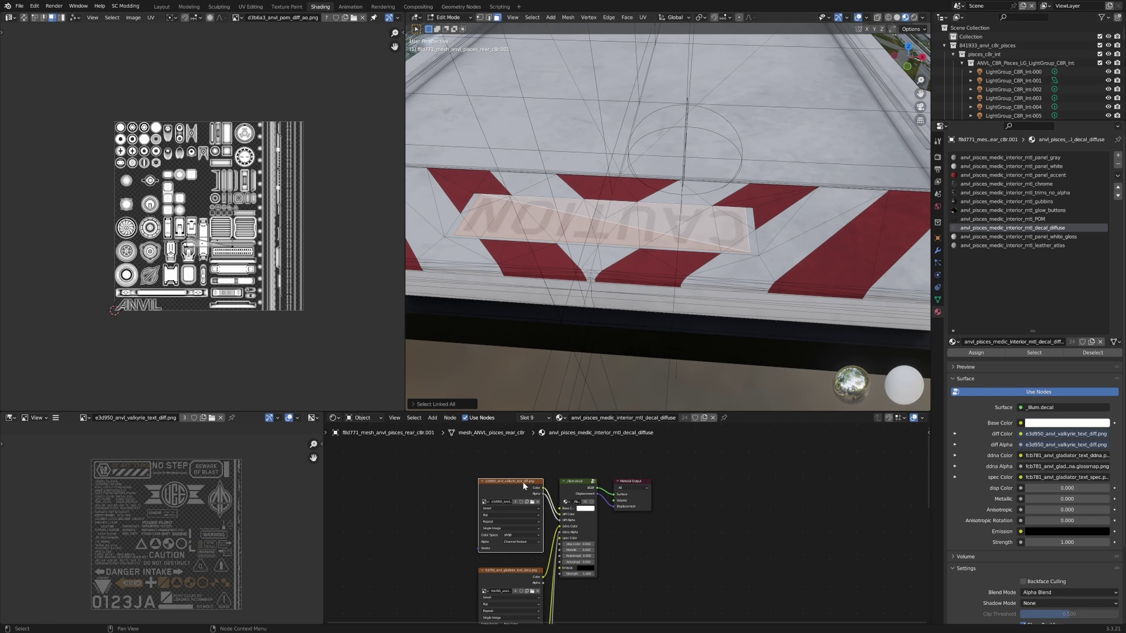
Step: Show the decal texture e3d950_anvl_valkyrie_text_diff.png in the UV editor and enlarge its text and symbols
click(506, 570)
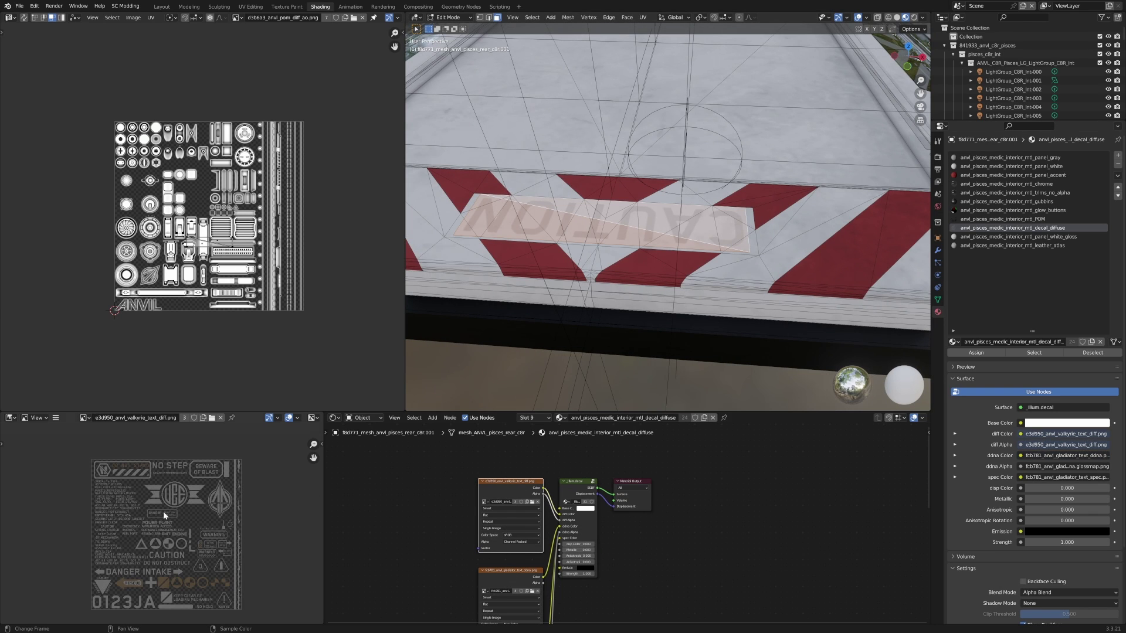
double_click(136, 417)
key(ctrl+c)
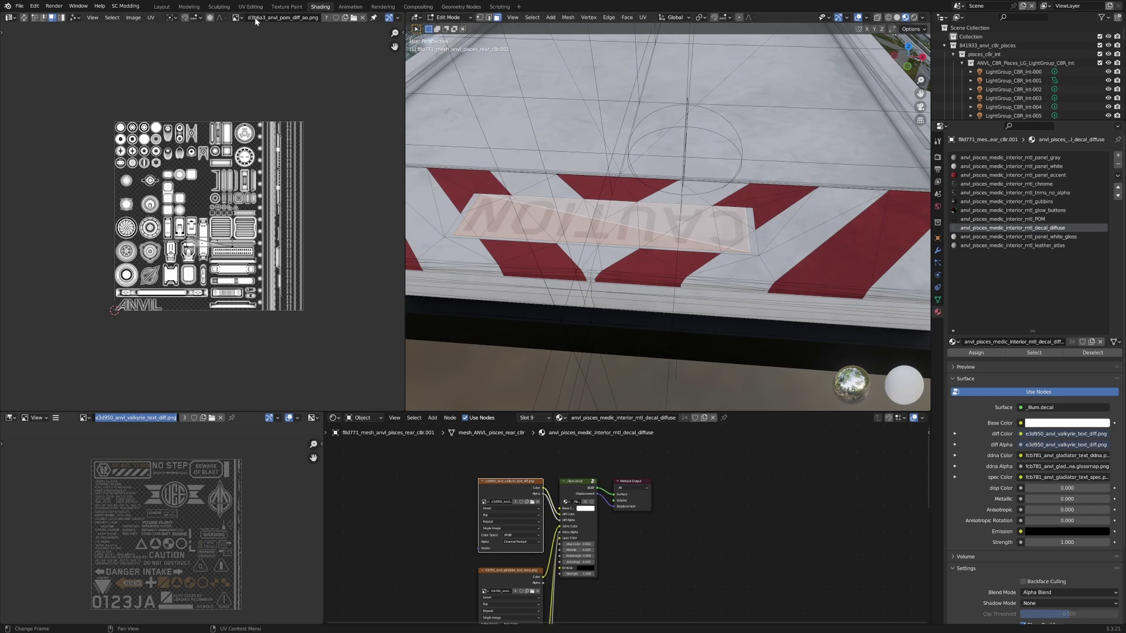
key(Return)
click(237, 18)
key(ctrl+v)
key(Return)
scroll(208, 225, up, 4)
key(a)
Step: Switch mesh editing to the gray wall beside the hexagonal panels, then hide its linked gray panel faces
scroll(645, 258, down, 7)
mouse_move(639, 264)
middle_down()
mouse_move(651, 234)
mouse_move(686, 217)
mouse_move(632, 273)
middle_up()
scroll(686, 205, up, 5)
scroll(656, 217, up, 3)
key(alt+q)
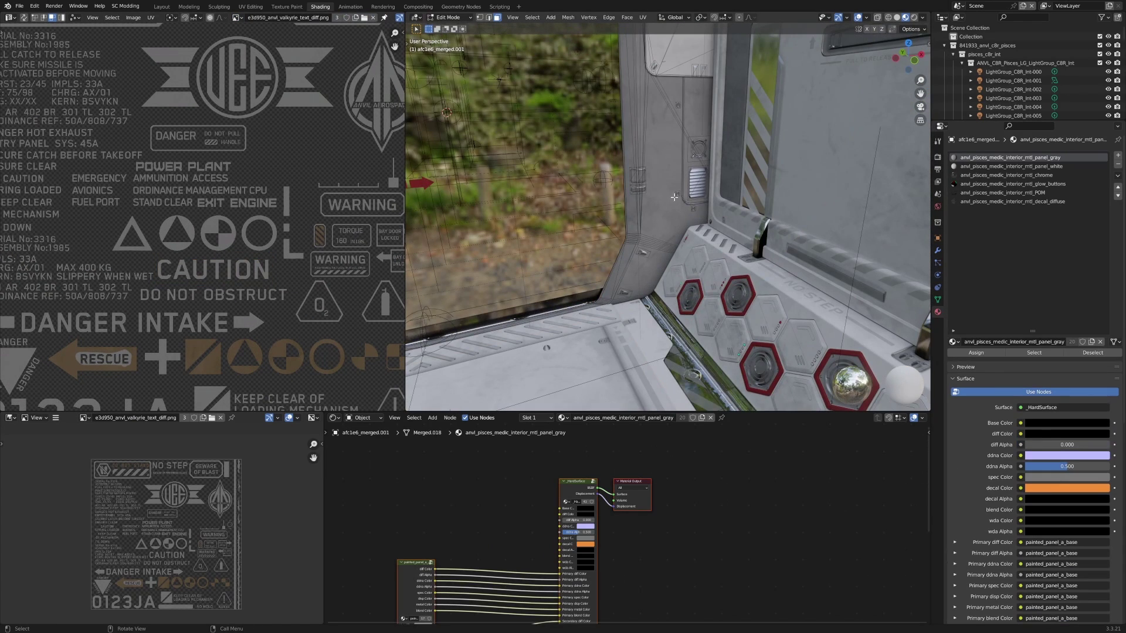
key(ctrl+l)
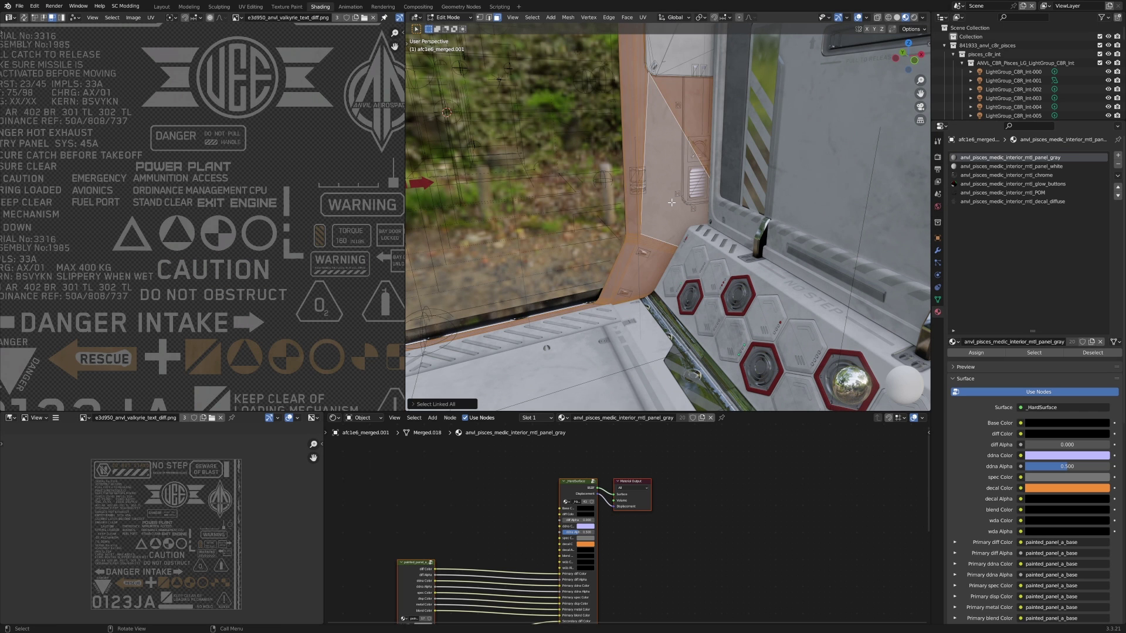
key(h)
Step: Select the linked gray panel faces higher up on the wall beside the striped doorway
middle_drag(671, 203, 627, 238)
click(627, 238)
click(624, 259)
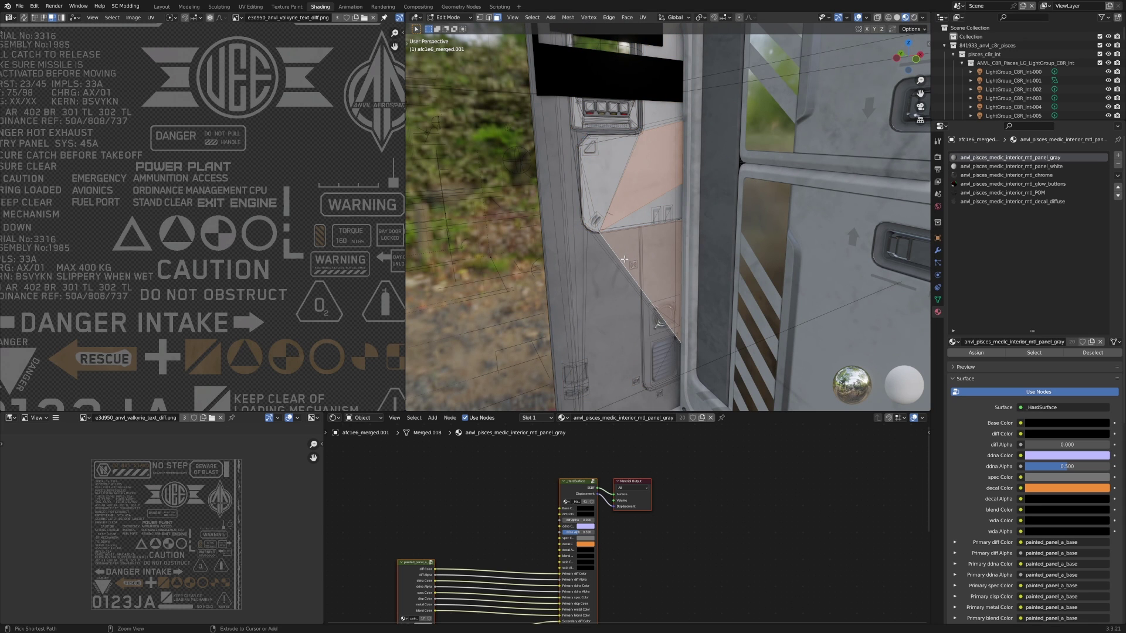
key(ctrl+l)
shift+middle_drag(604, 135, 620, 154)
scroll(621, 156, down, 3)
Step: Leave mesh editing and try moving the object picked on the wall
key(Tab)
click(620, 160)
key(g)
click(577, 230)
Step: Switch the viewport to rendered shading and select the entire linked POM strip along the rear door frame
mouse_move(577, 231)
middle_down()
mouse_move(594, 224)
mouse_move(645, 248)
mouse_move(744, 240)
mouse_move(597, 249)
mouse_move(774, 252)
mouse_move(645, 223)
middle_up()
scroll(594, 224, down, 3)
key(z)
scroll(595, 224, up, 3)
click(644, 179)
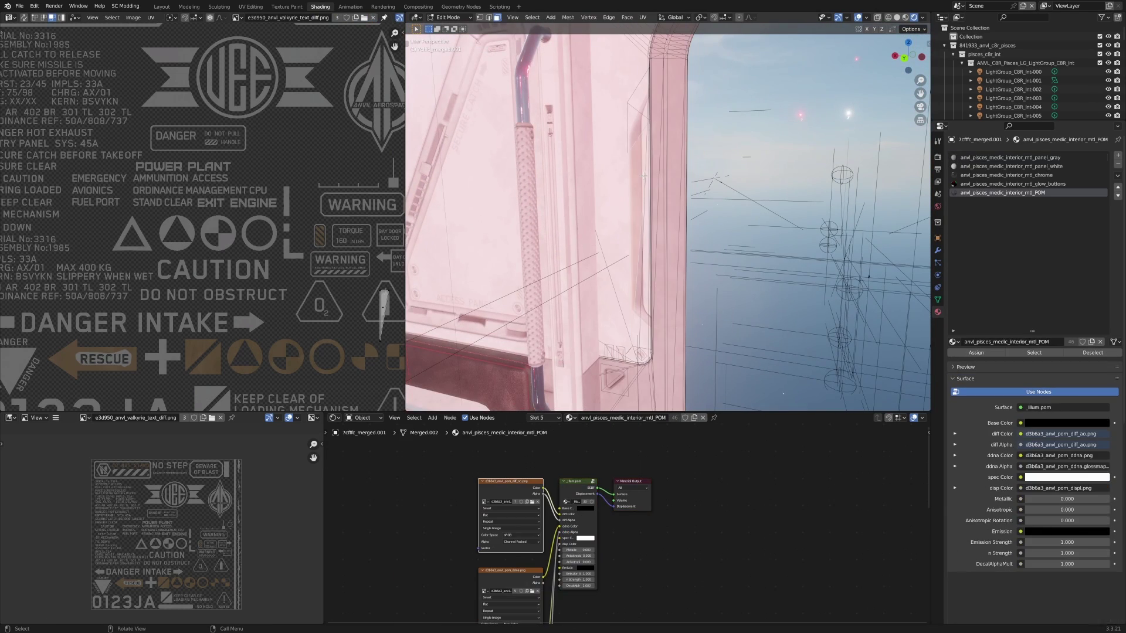
key(Tab)
key(ctrl+l)
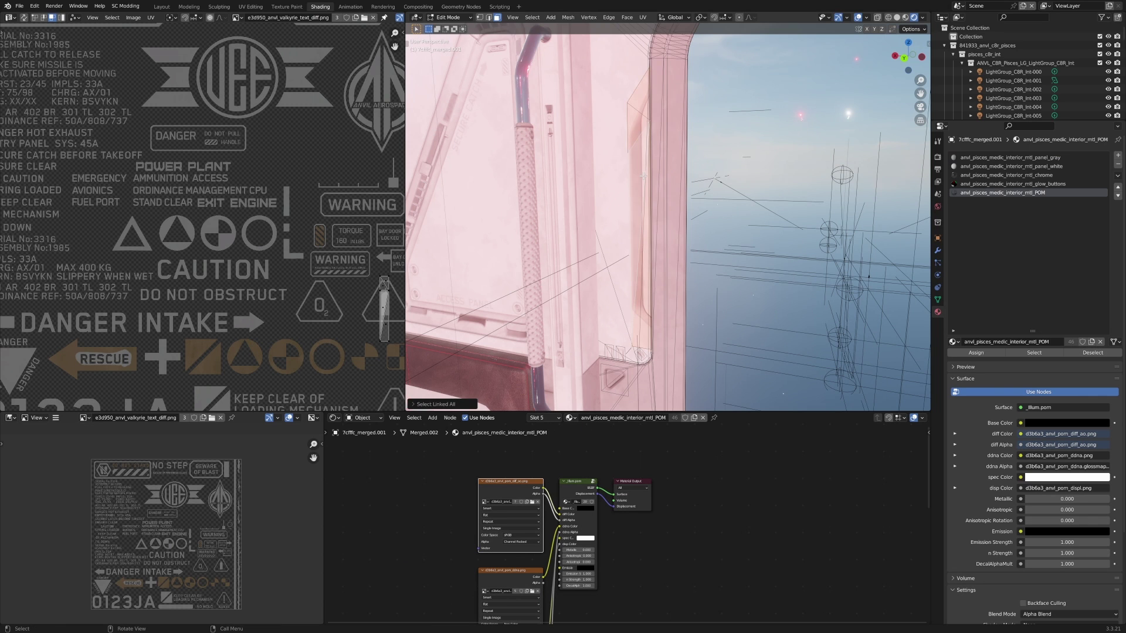
Step: Open the image file browser on the Valkyrie textures folder
middle_drag(644, 176, 580, 185)
click(492, 483)
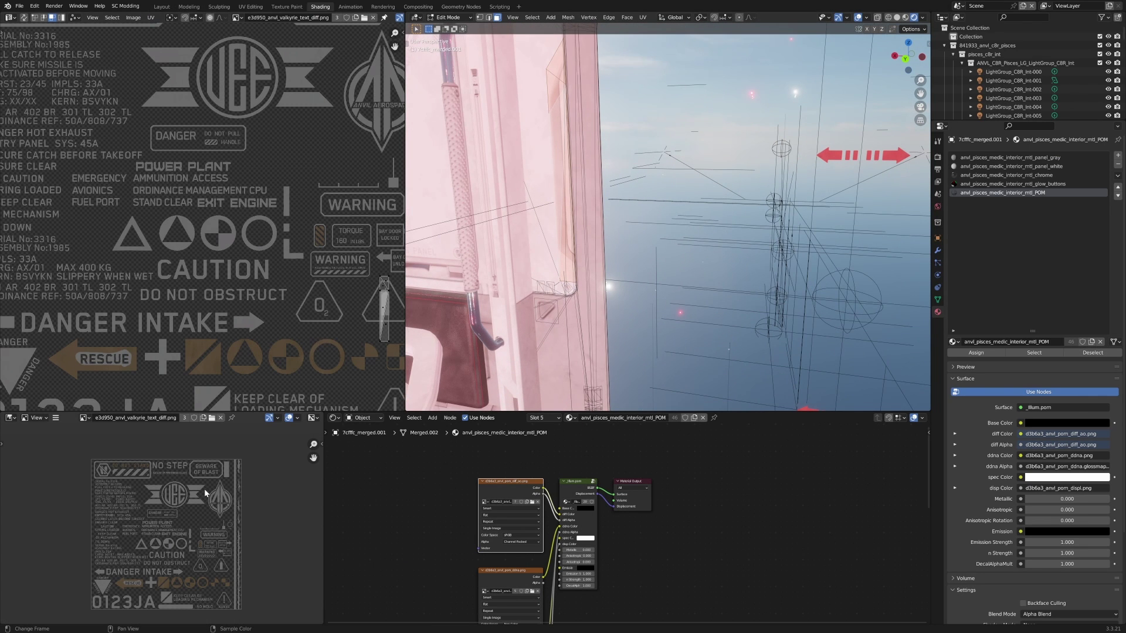
click(56, 418)
mouse_move(86, 439)
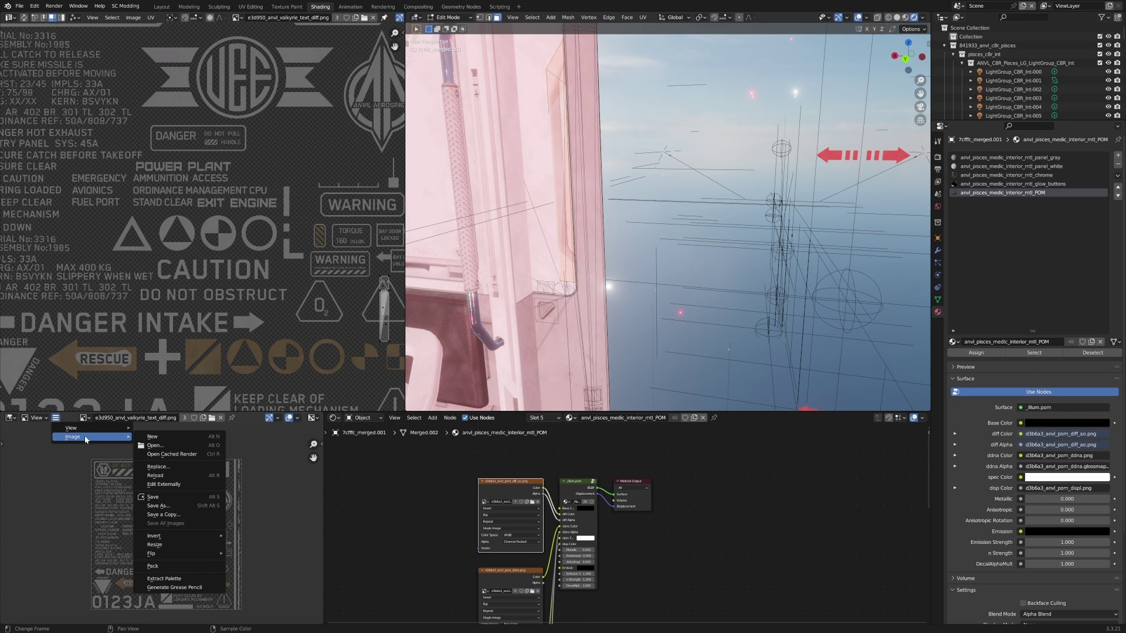
click(156, 446)
right_click(505, 221)
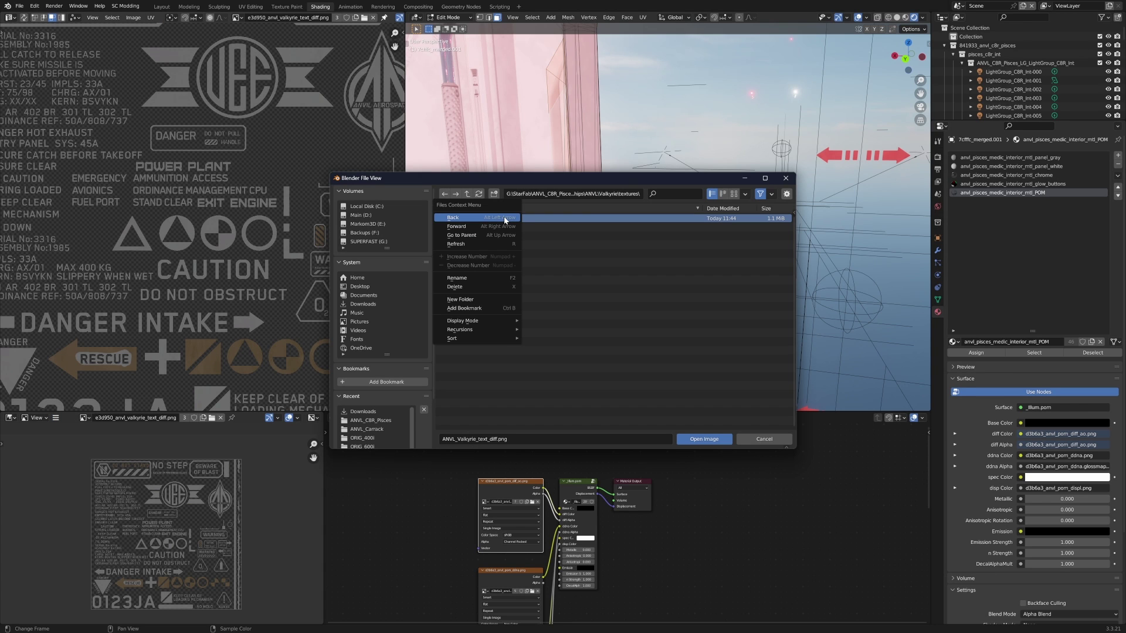
Step: Check the image dimensions of ANVL_Valkyrie_text_diff.png in its File Explorer properties, then close the image browser
click(615, 194)
key(alt+Tab)
right_click(363, 190)
click(404, 388)
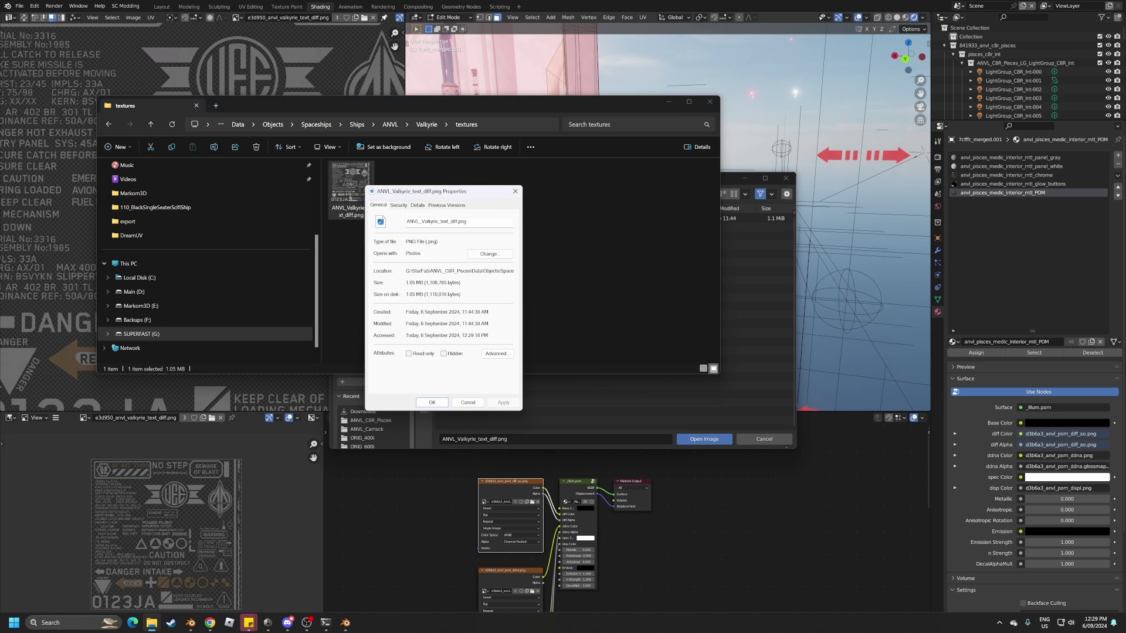
click(416, 206)
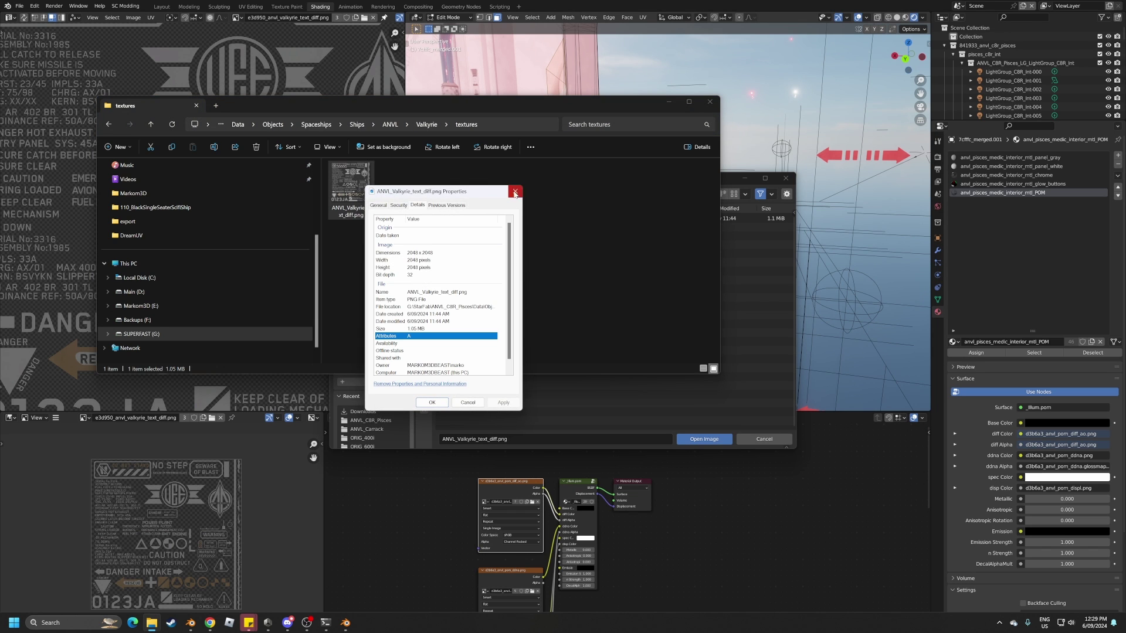
click(785, 178)
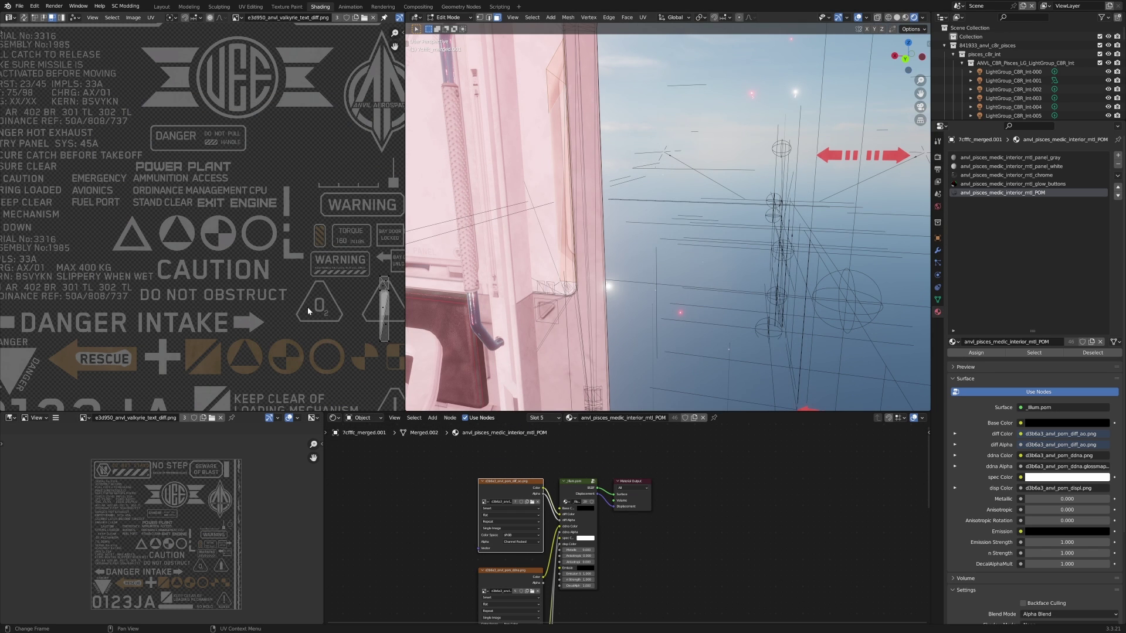
Step: Show d3b6a3_anvl_pom_diff_ao.png in the image editors and inspect the selected strip's UVs on it
click(501, 556)
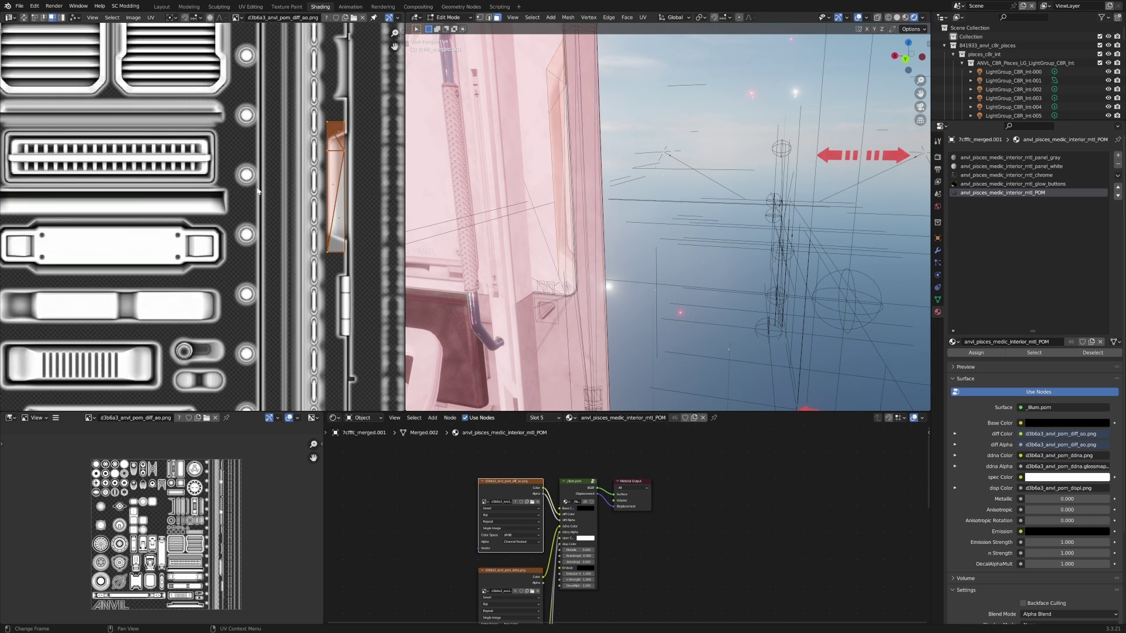
scroll(258, 190, up, 4)
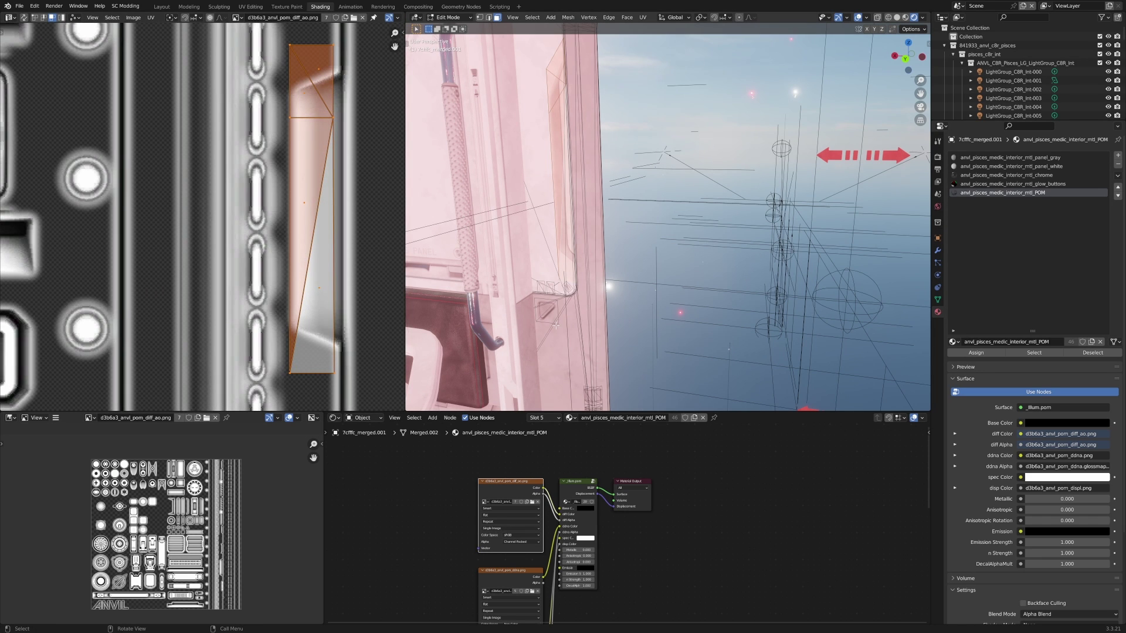
scroll(527, 169, down, 4)
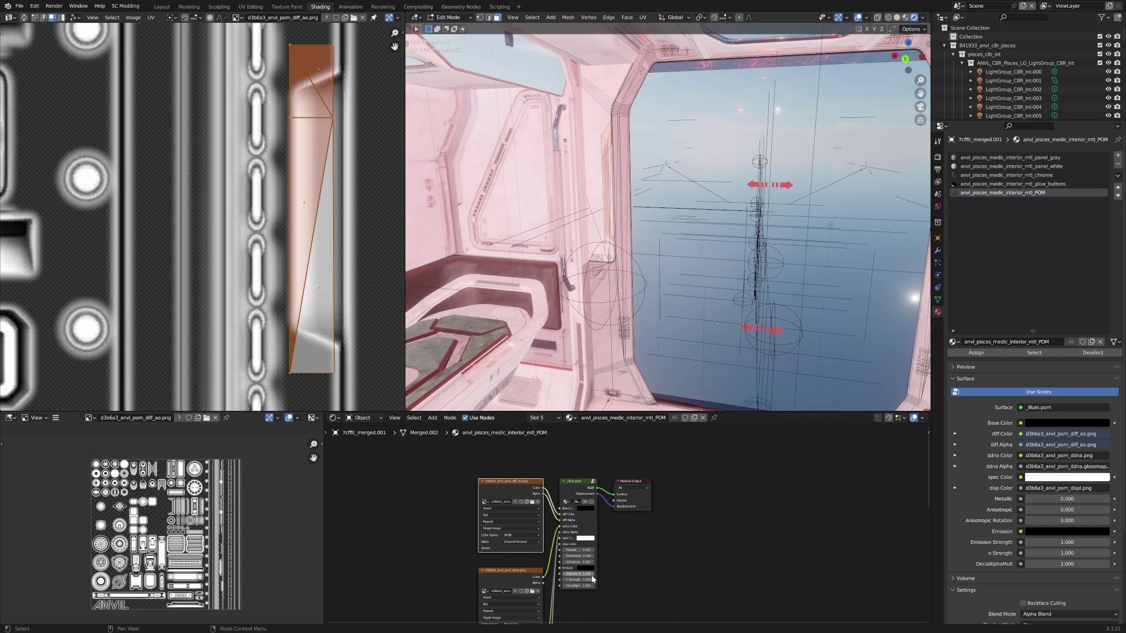
Step: Select the linked POM details on the door frame's side wall and inspect their shapes on the texture
middle_drag(610, 571, 598, 424)
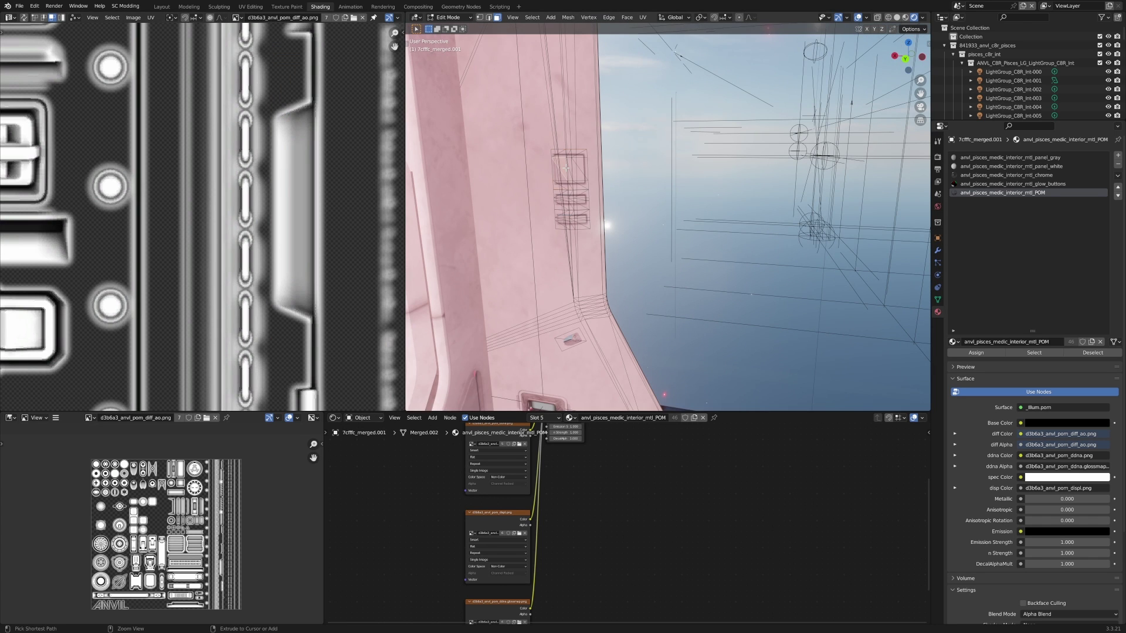
key(ctrl+l)
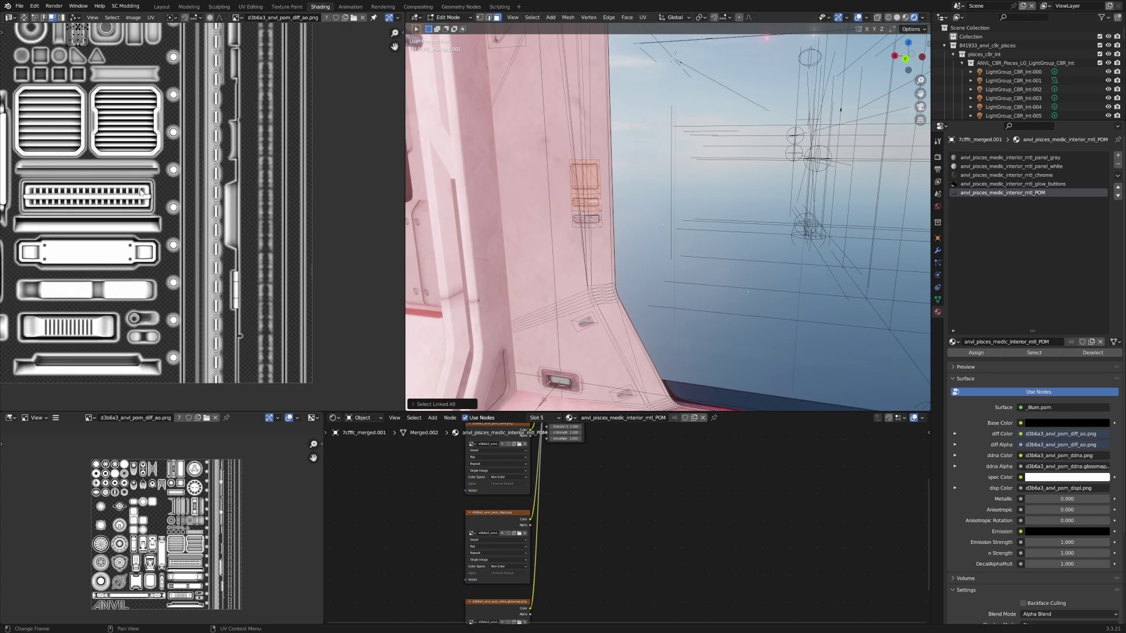
scroll(141, 192, down, 2)
scroll(230, 221, up, 5)
scroll(234, 173, up, 2)
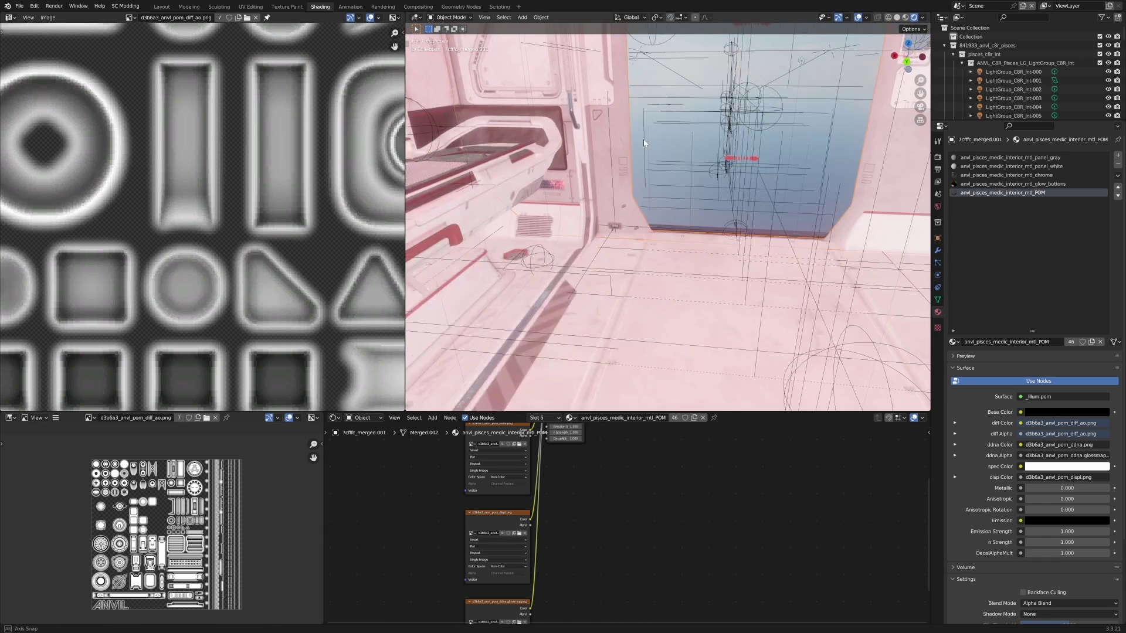
Step: Switch mesh editing to the wall object containing the red-framed grille above the Anvil emblem
middle_drag(643, 139, 649, 219)
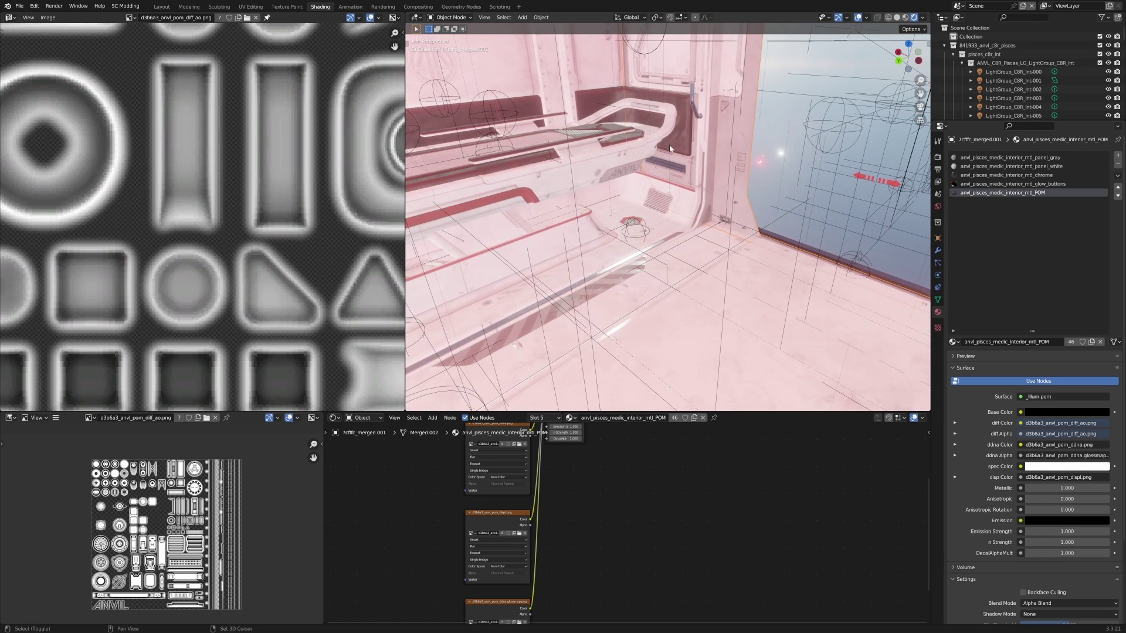
shift+middle_drag(656, 161, 633, 179)
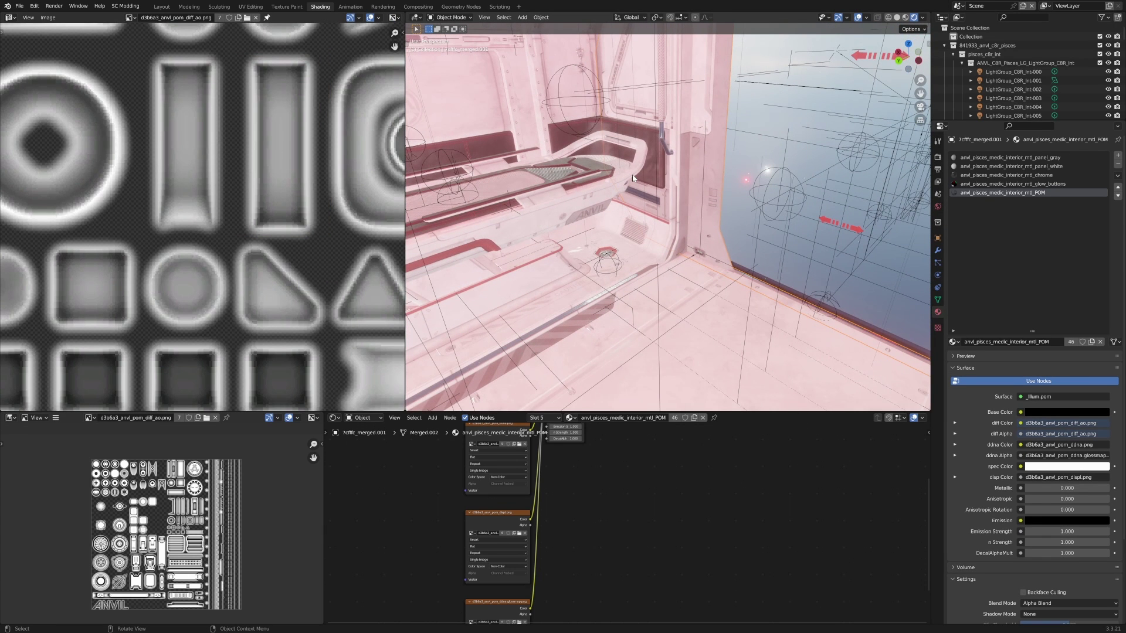
middle_drag(587, 187, 679, 140)
scroll(611, 266, up, 1)
scroll(674, 133, up, 1)
key(Tab)
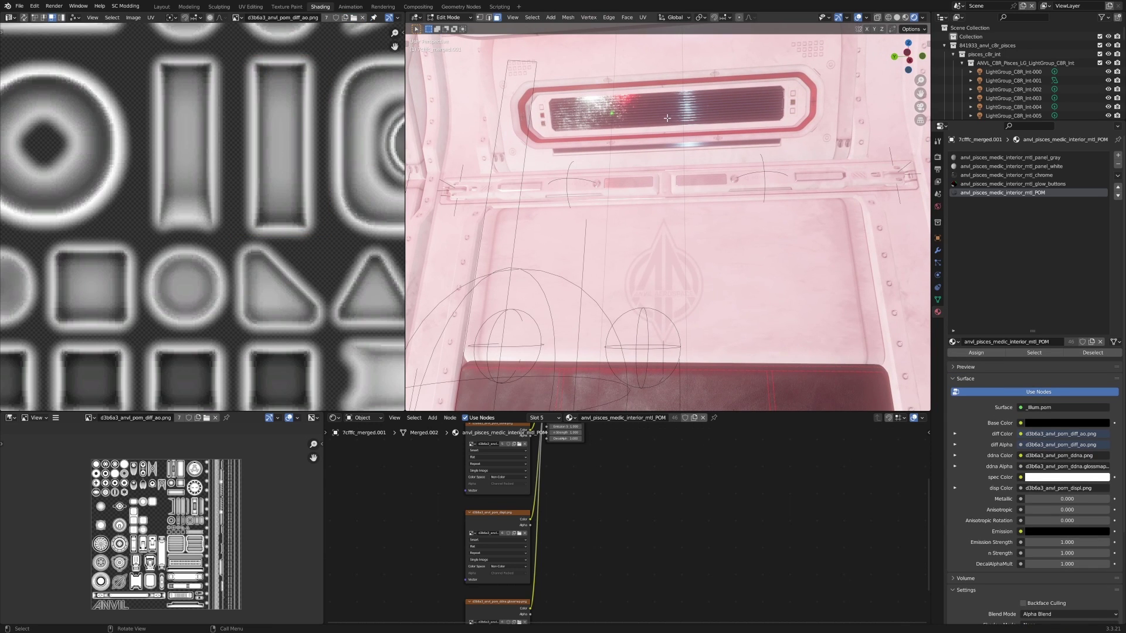
key(Tab)
click(662, 111)
key(Tab)
Step: Select the entire linked POM grille inside the red frame and examine its UVs on the texture
click(662, 110)
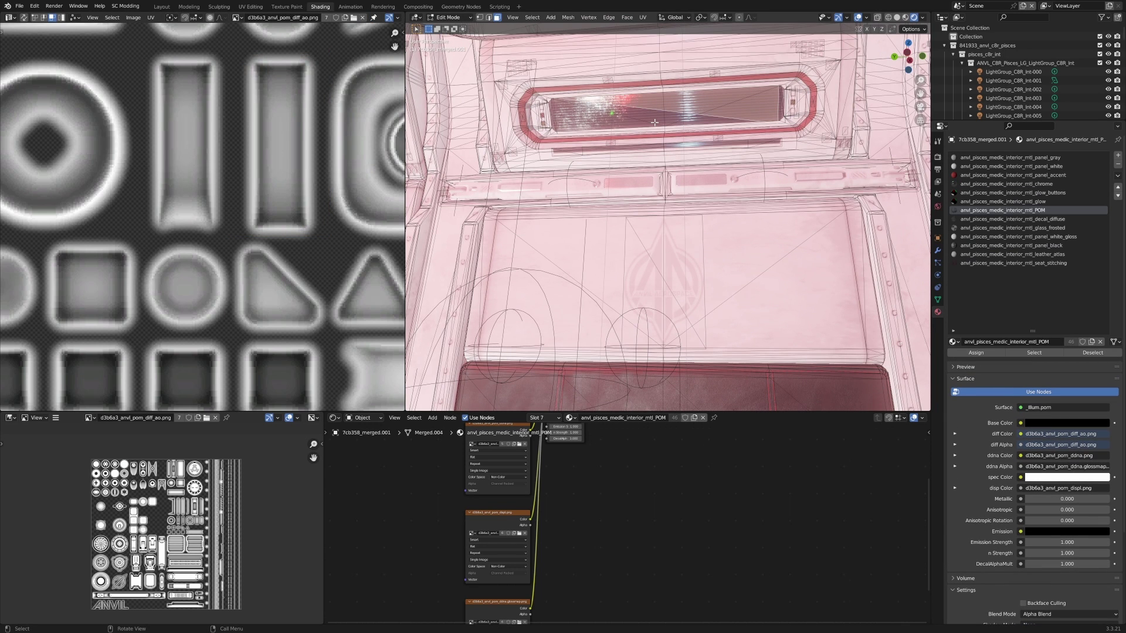
key(ctrl+l)
key(KP_Decimal)
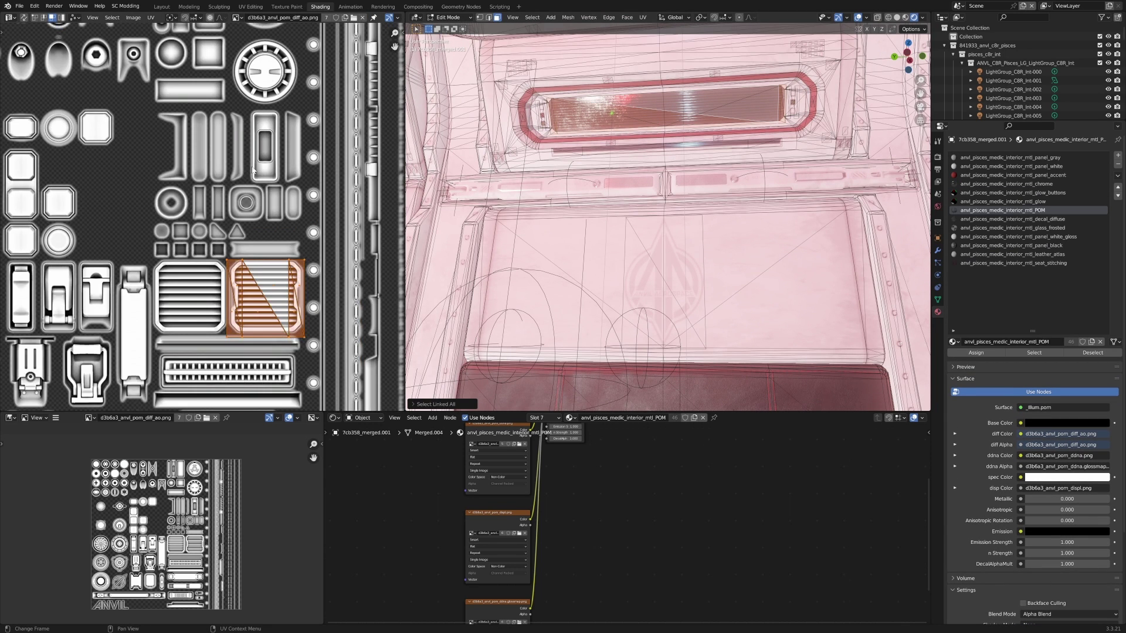
scroll(368, 217, up, 3)
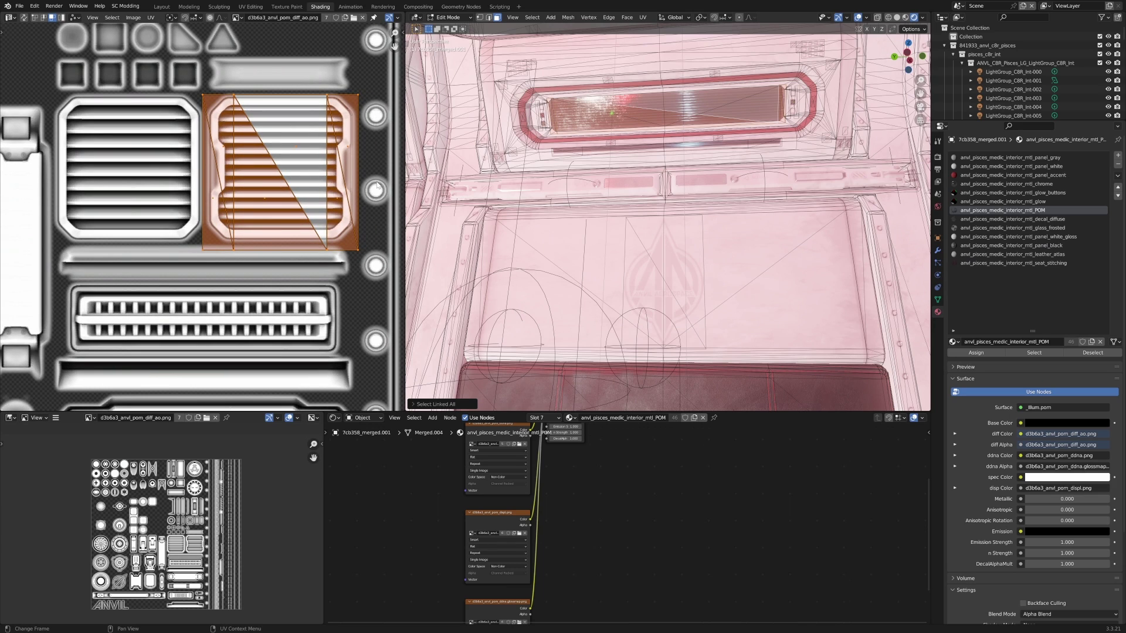
Step: Select the linked seat-stitching strip along the padded backrest's edge to load its seat_stitching material
shift+middle_drag(610, 281, 638, 223)
scroll(605, 216, up, 3)
click(626, 211)
key(ctrl+l)
middle_drag(733, 540, 851, 621)
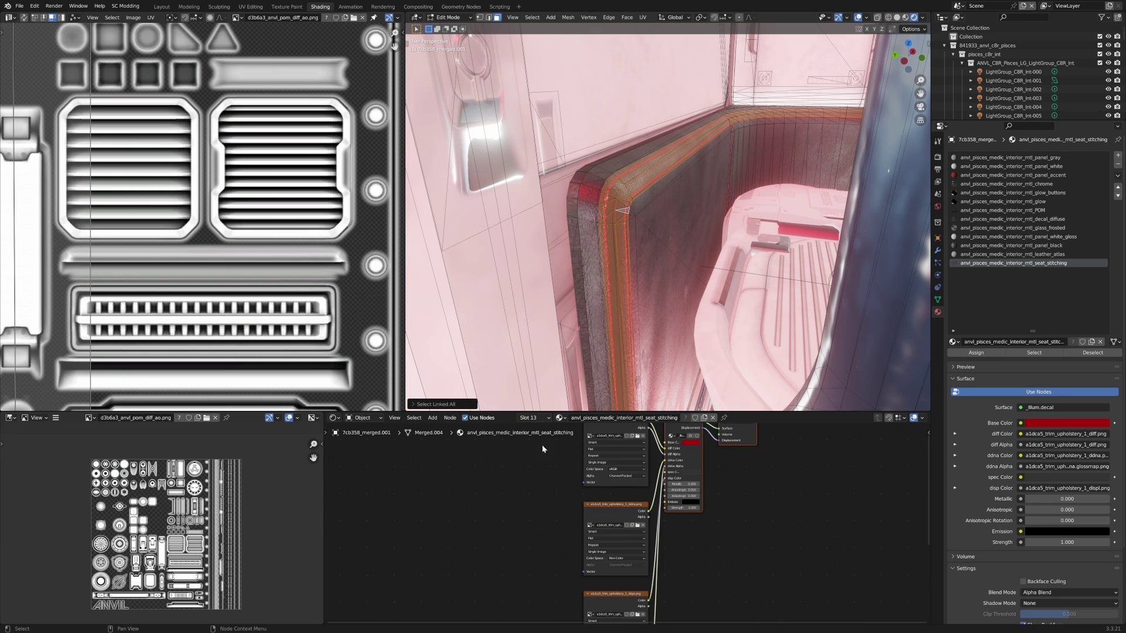
Step: Show the stitching material's a1dca5_trim_upholstery_1_diff.png texture in the lower image editor and inspect it
middle_drag(540, 448, 517, 498)
click(567, 469)
middle_drag(204, 527, 77, 563)
scroll(249, 497, up, 6)
middle_drag(287, 469, 198, 495)
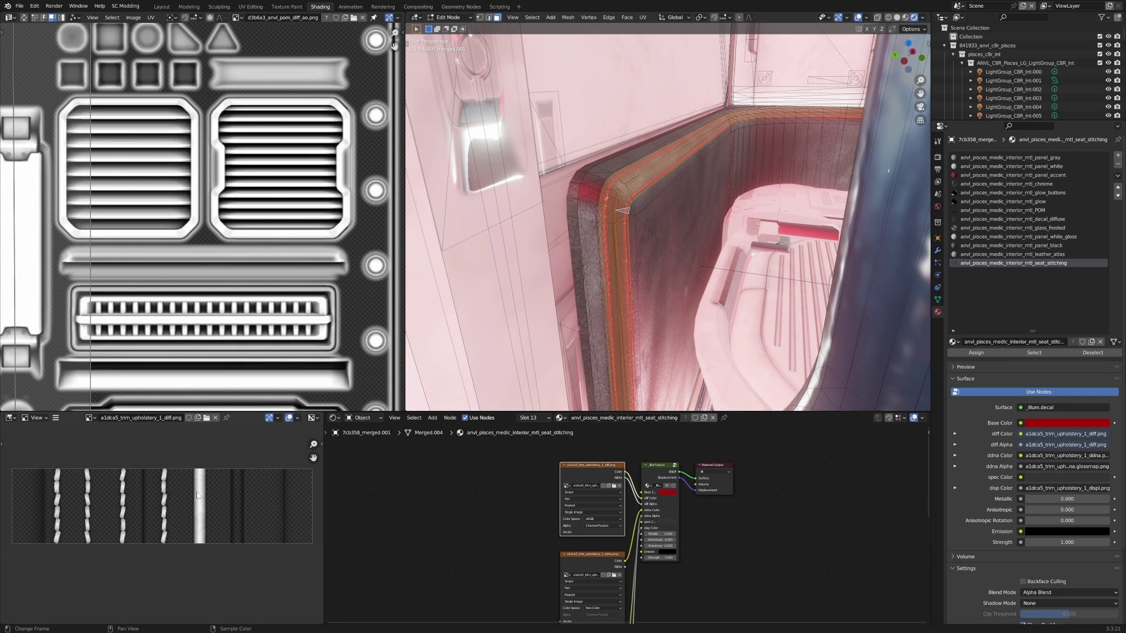
Step: Load a1dca5_trim_upholstery_1_diff.png behind the selected strip's UVs, fit it to view, and compare it with the backrest edge
double_click(168, 419)
double_click(283, 17)
key(Escape)
click(236, 17)
click(239, 23)
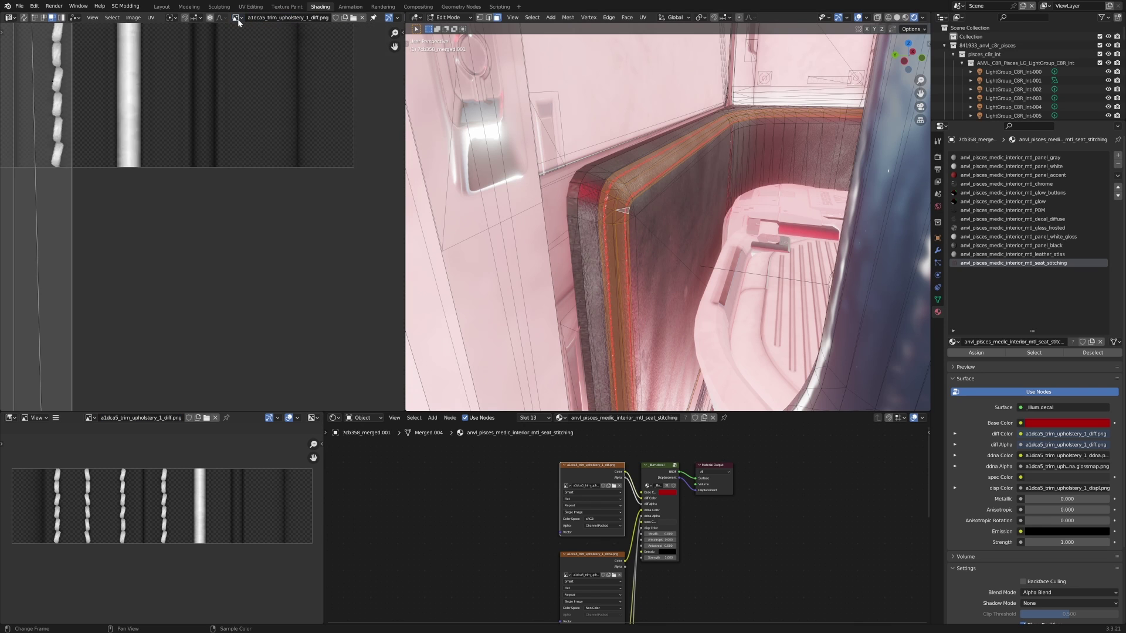
key(Home)
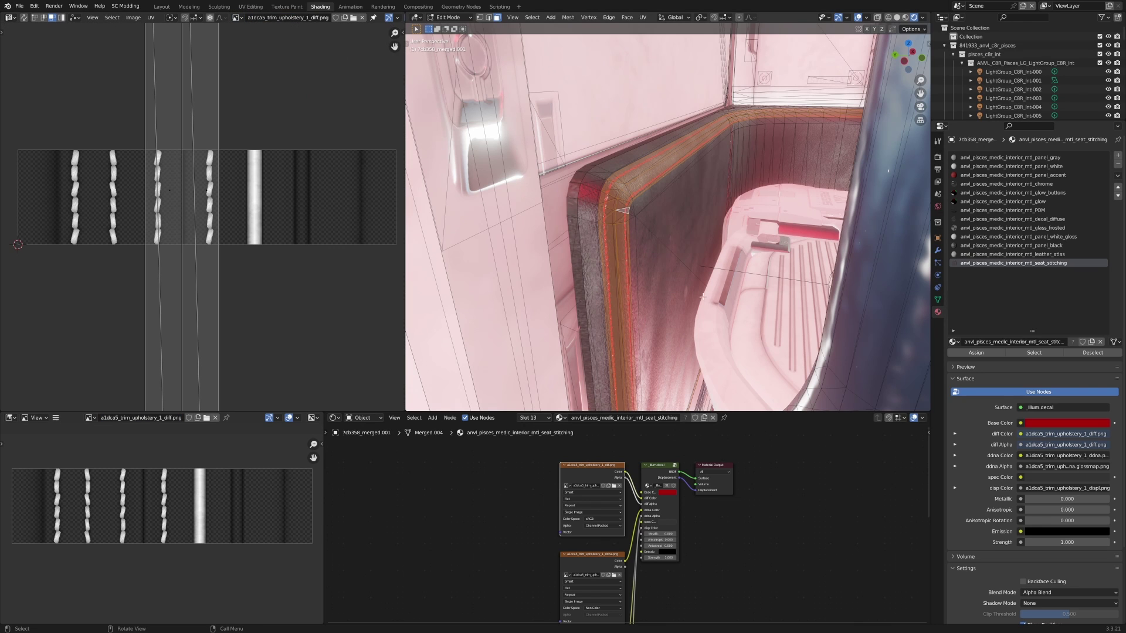
middle_drag(702, 296, 676, 294)
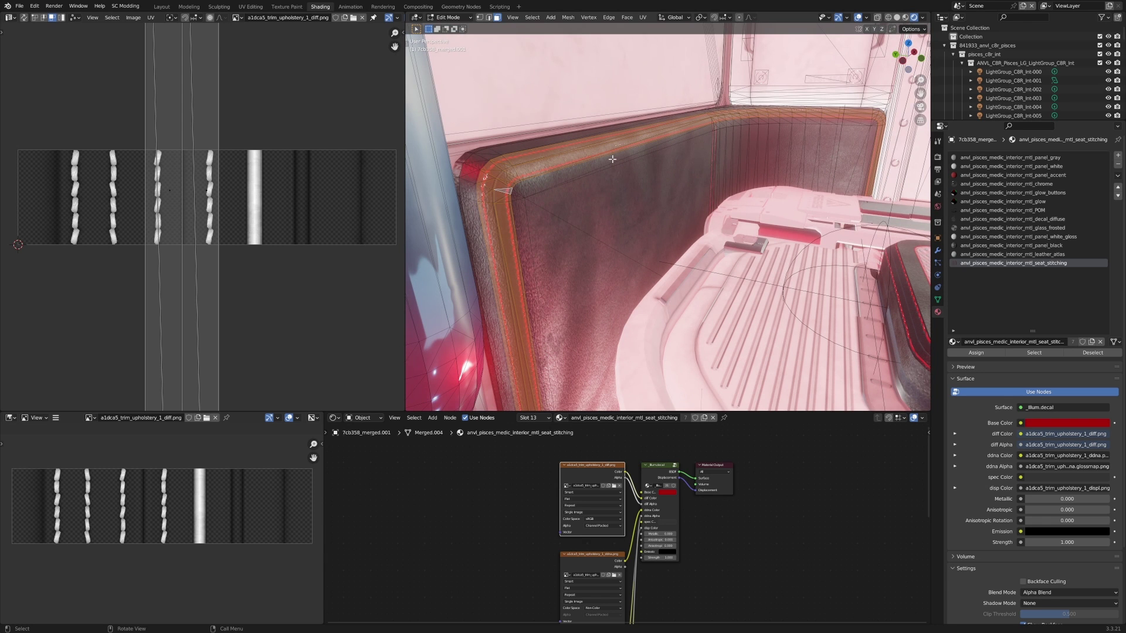
Step: Switch mesh editing to the counter object and select the linked faces of its large panel_white_gloss surface
shift+middle_drag(612, 159, 413, 161)
scroll(674, 176, down, 7)
shift+middle_drag(674, 176, 628, 122)
right_click(602, 240)
scroll(693, 325, up, 2)
middle_drag(693, 325, 620, 269)
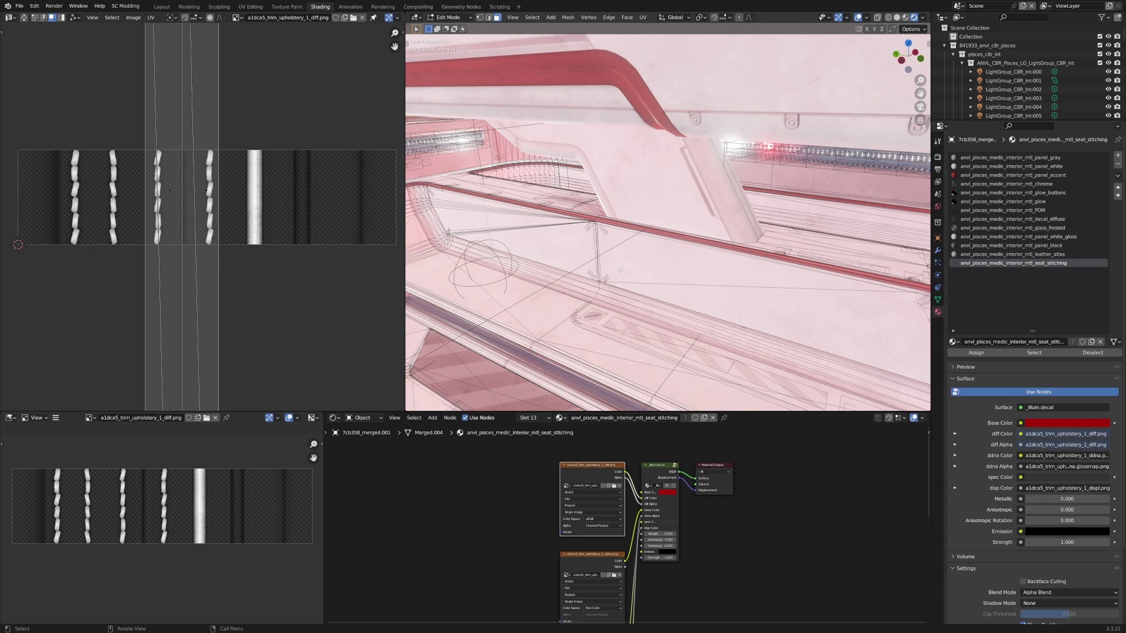
middle_drag(621, 270, 626, 179)
key(Tab)
click(627, 178)
key(Tab)
key(ctrl+l)
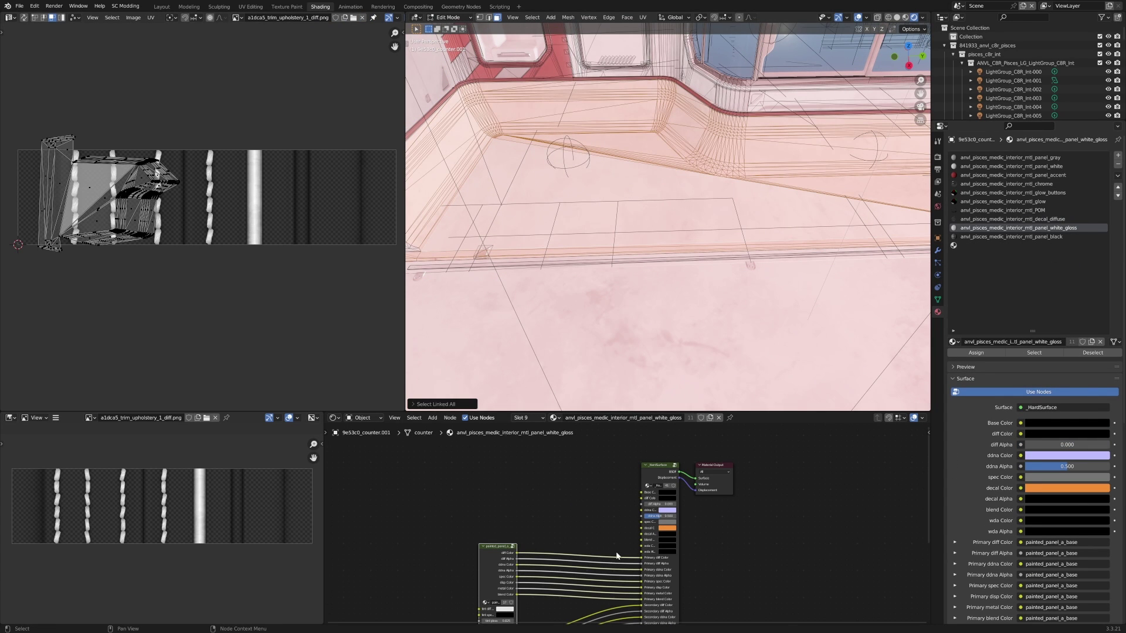
Step: Open the painted_panel_a_base node group and show its 77a13c_ship_lf_panel_a_base_diff.png texture in the lower image editor
key(Tab)
middle_drag(577, 527, 577, 575)
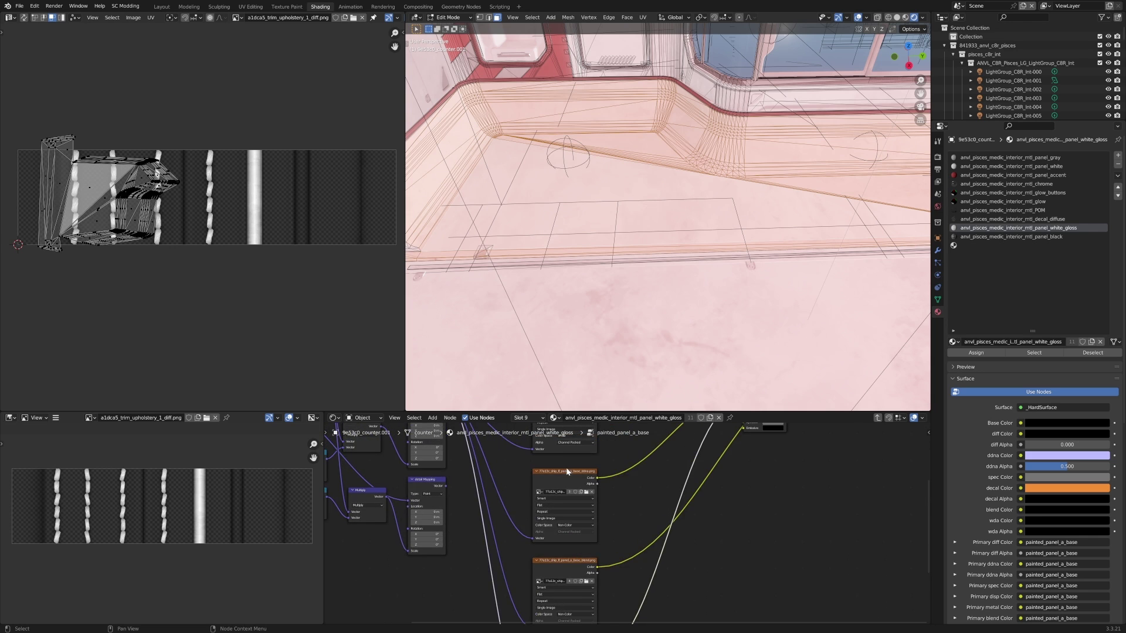
middle_drag(567, 470, 572, 556)
click(572, 478)
scroll(282, 533, down, 8)
middle_drag(204, 529, 209, 527)
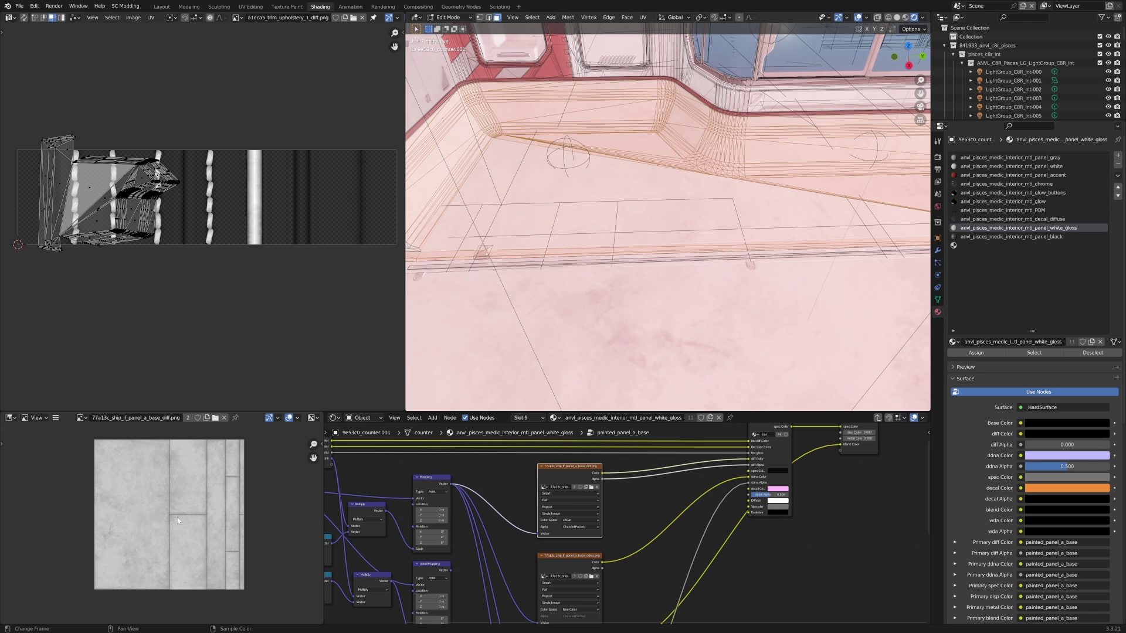
Step: Load 77a13c_ship_lf_panel_a_base_diff.png behind the counter's UVs and inspect how the panel lies on the texture
click(236, 18)
text(77a13c_ship_lf_panel_a_base_diff.png)
key(Return)
scroll(205, 222, down, 4)
middle_drag(207, 224, 236, 231)
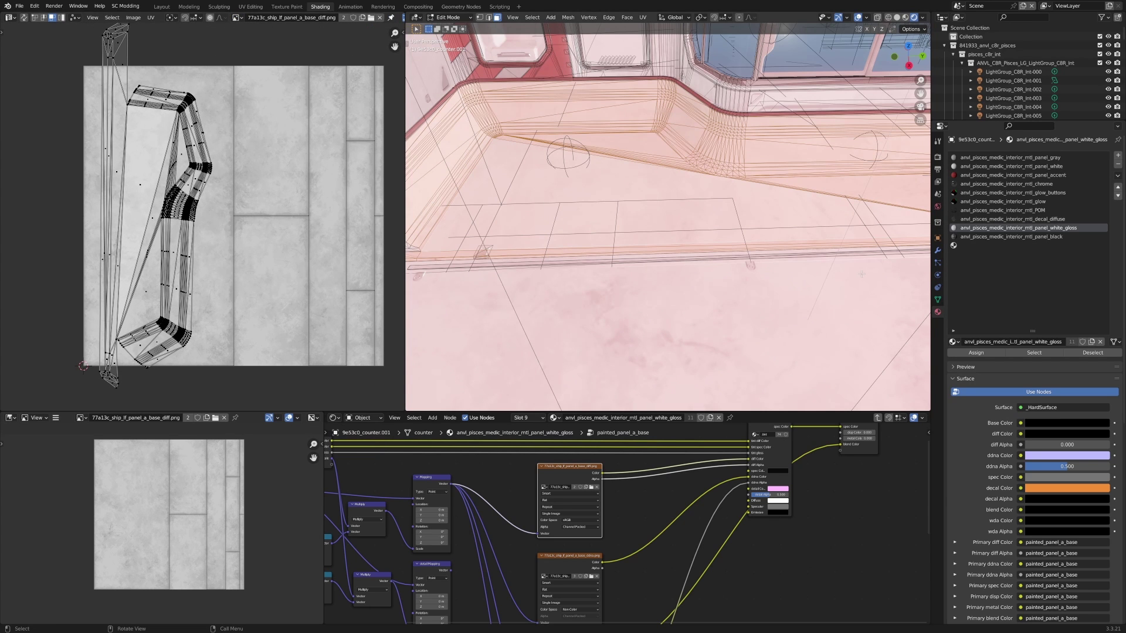
Step: Leave mesh editing on the counter and switch the viewport to Material Preview shading
key(Tab)
shift+middle_drag(861, 274, 569, 201)
scroll(640, 241, up, 4)
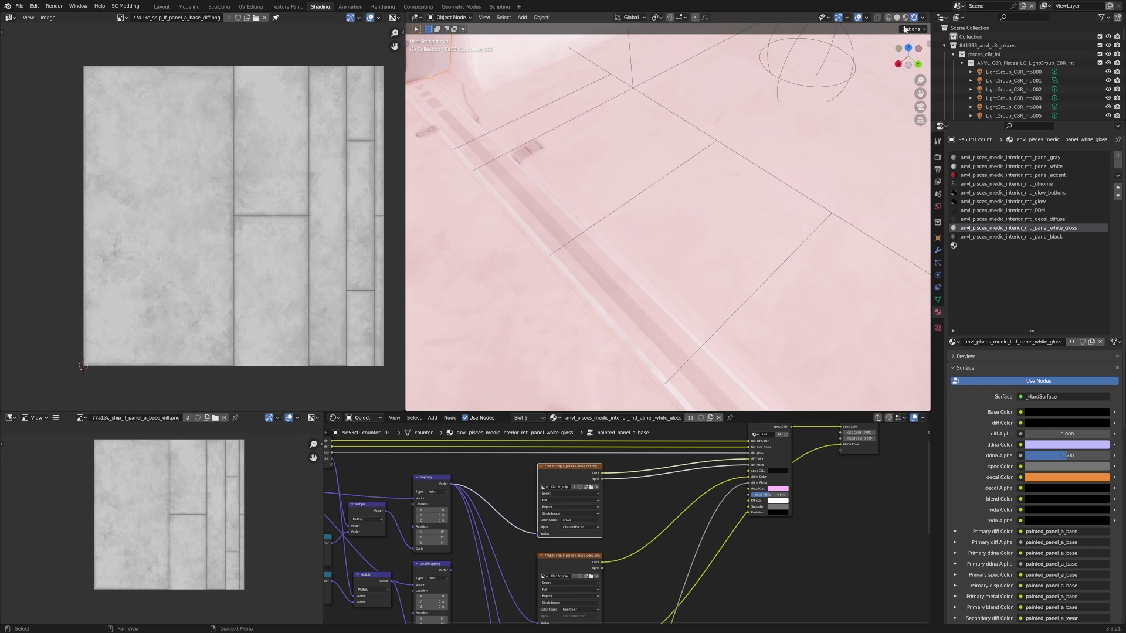
click(905, 17)
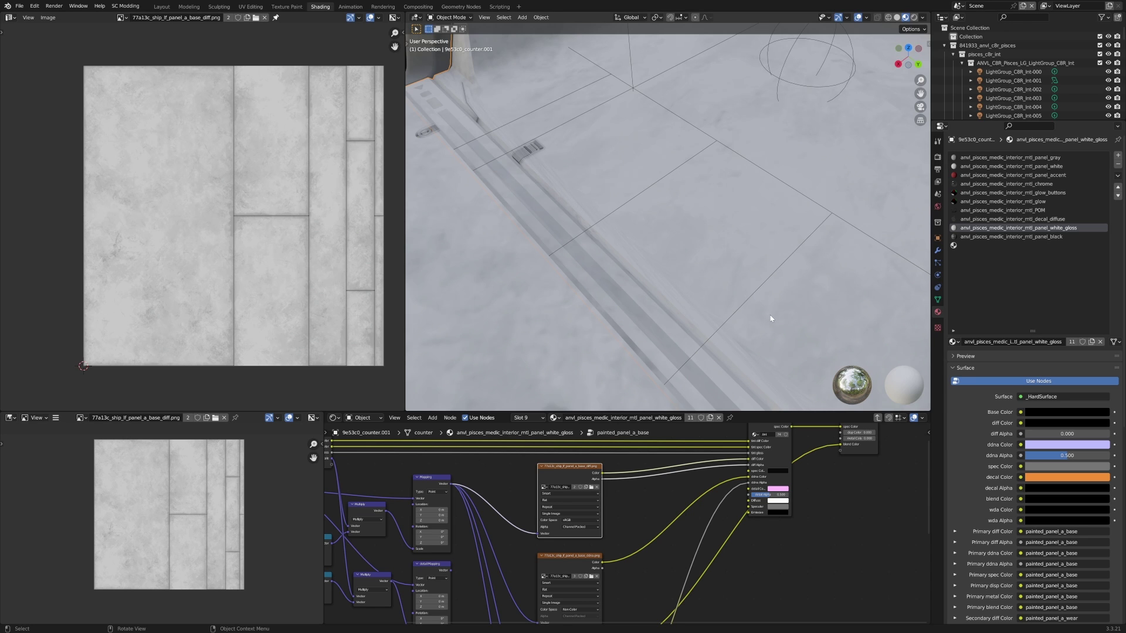
Step: Select the linked panel_gray faces of the ribbed strip below the window, examine their material, and return to Object Mode
shift+middle_drag(770, 318, 695, 221)
scroll(695, 223, up, 2)
key(Tab)
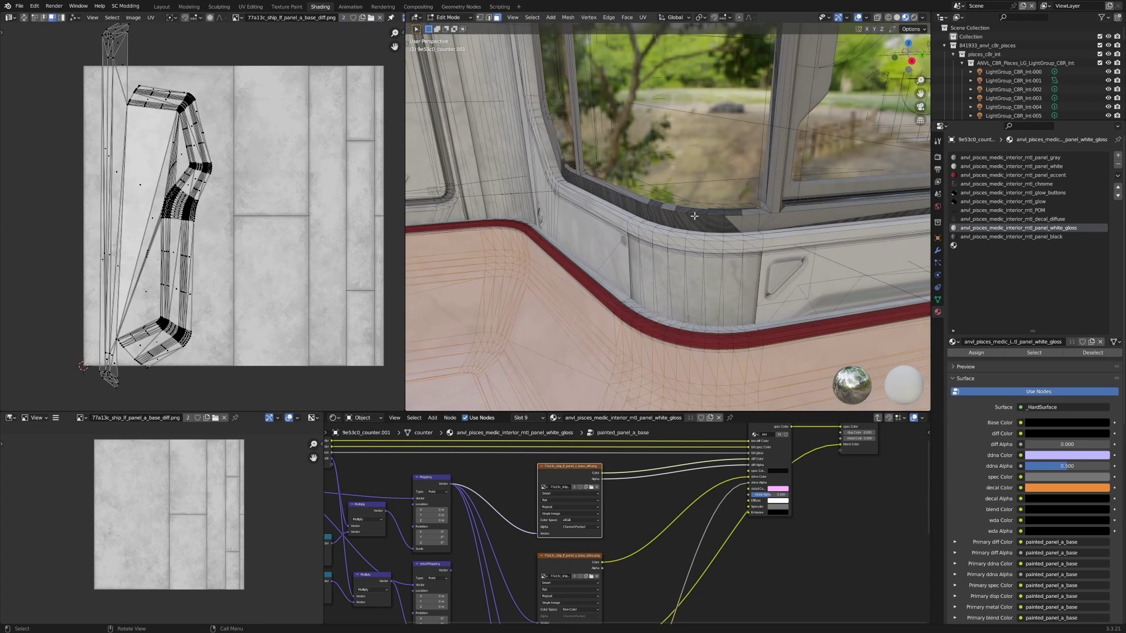
click(695, 215)
key(ctrl+l)
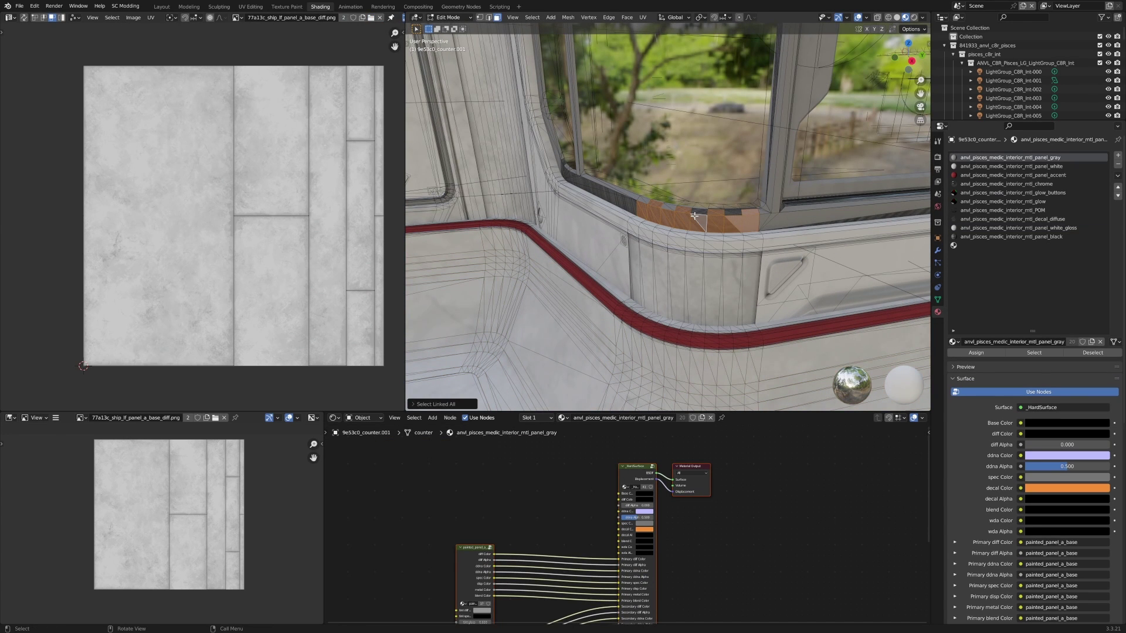
key(Tab)
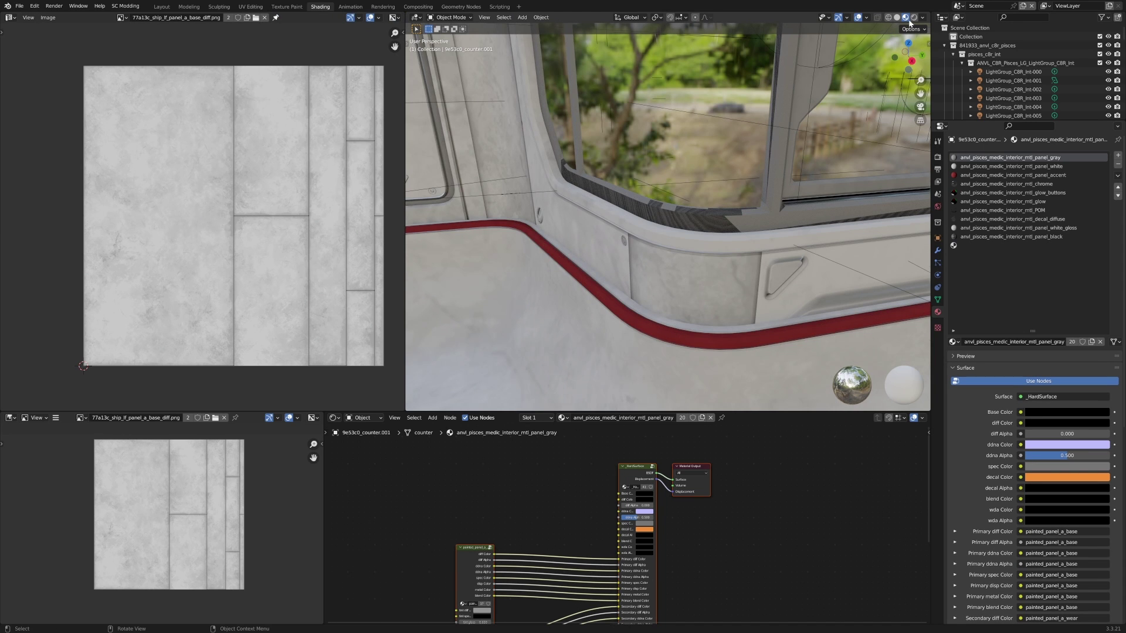
Step: Inspect the window ledge and the devices marked 14 and 38, and choose the counter's screen_16x9_1_rtt_a material slot
shift+middle_drag(745, 264, 606, 287)
scroll(773, 251, down, 3)
shift+middle_drag(773, 251, 549, 285)
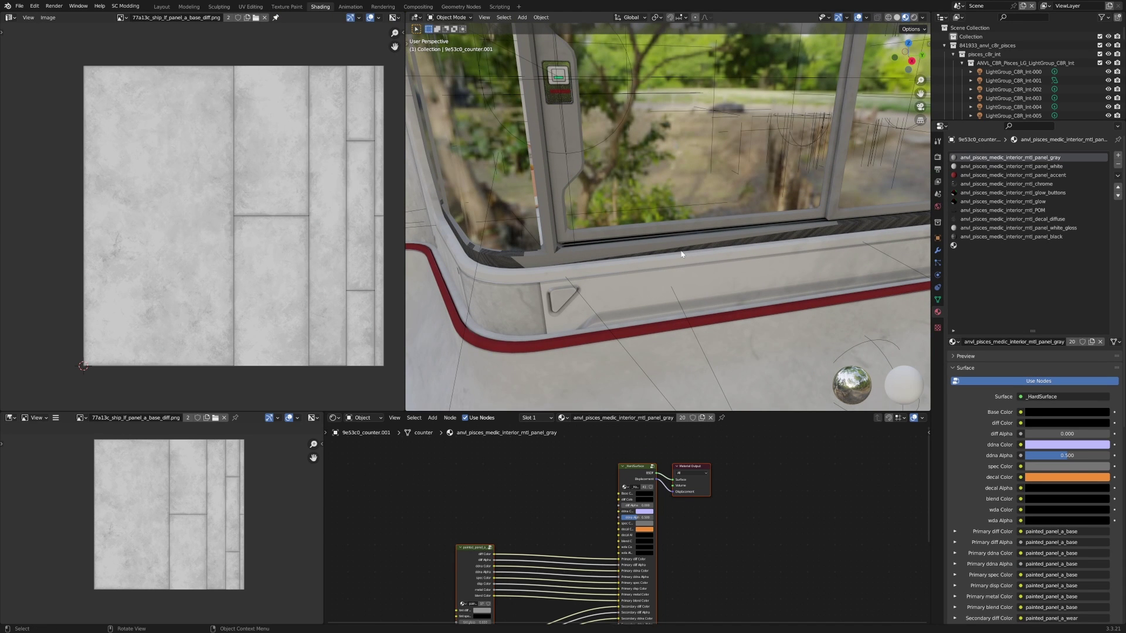
middle_drag(681, 254, 677, 280)
shift+middle_drag(657, 185, 678, 269)
scroll(673, 227, up, 3)
scroll(678, 269, up, 2)
click(1001, 245)
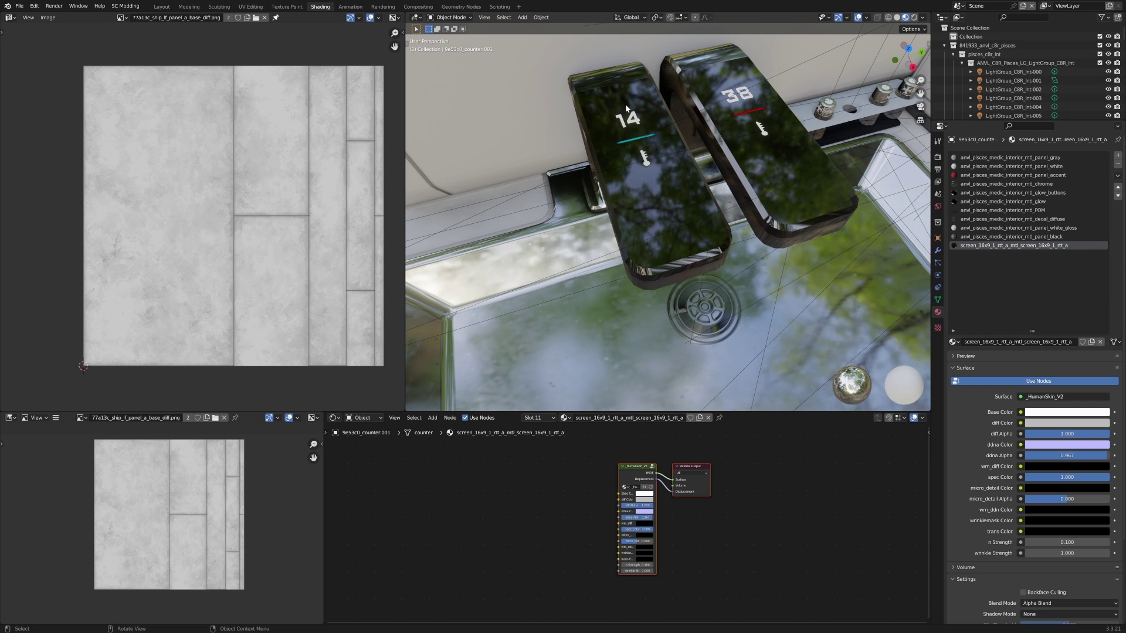
Step: Switch to Solid shading, enter mesh editing on the counter, and survey how the devices and surrounding interior are built
click(896, 17)
key(Tab)
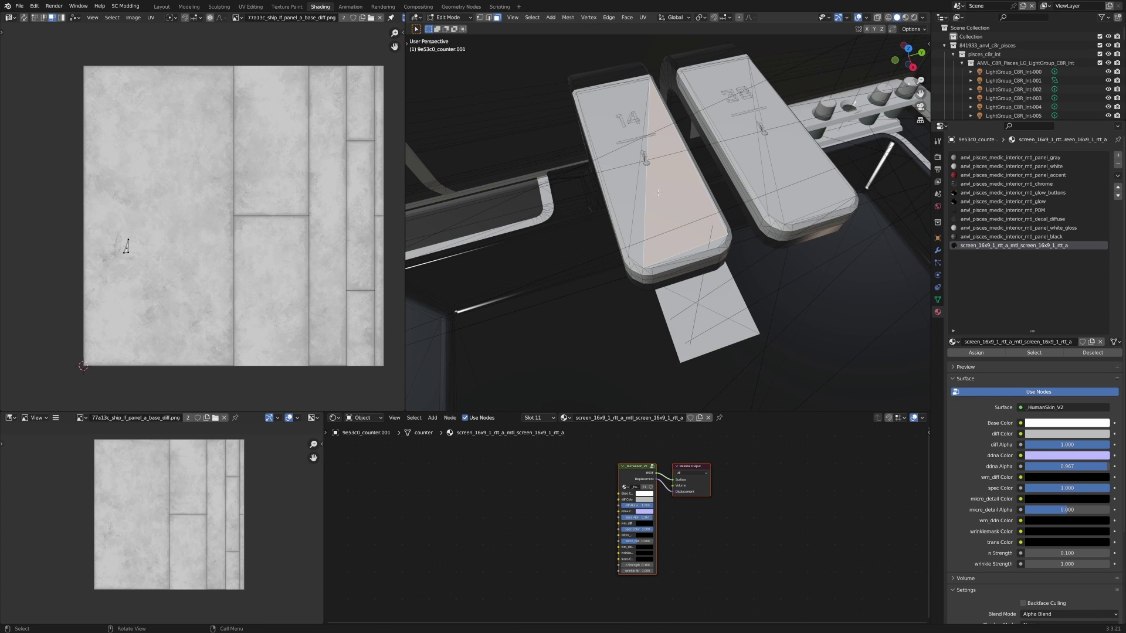
scroll(658, 193, down, 8)
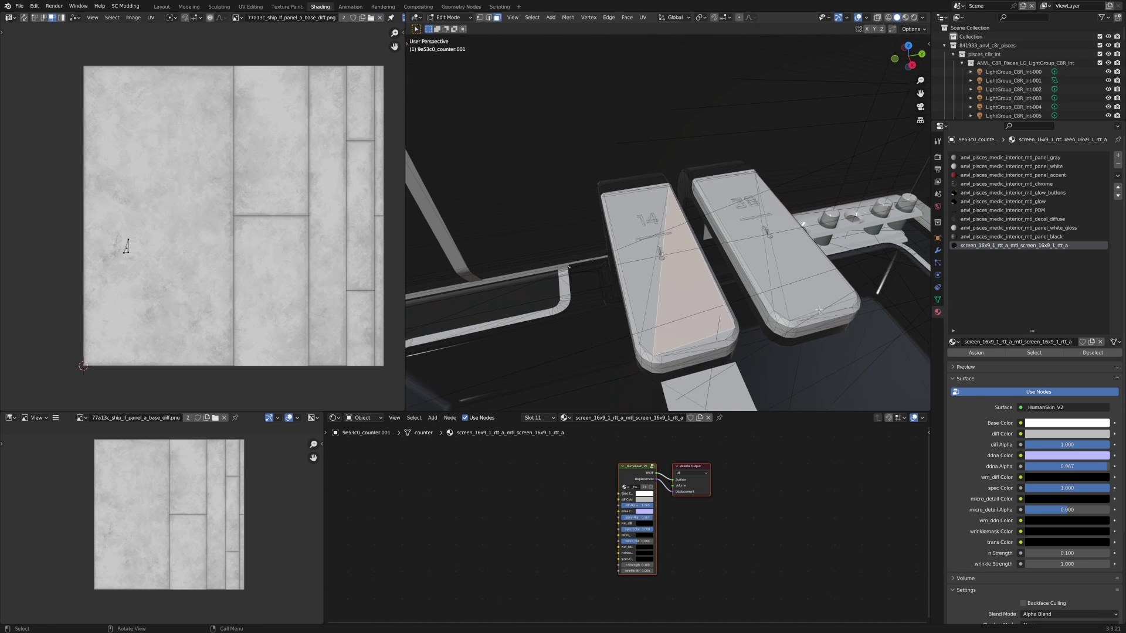
scroll(816, 305, down, 2)
middle_drag(817, 305, 833, 246)
shift+middle_drag(756, 249, 479, 216)
middle_drag(428, 248, 821, 217)
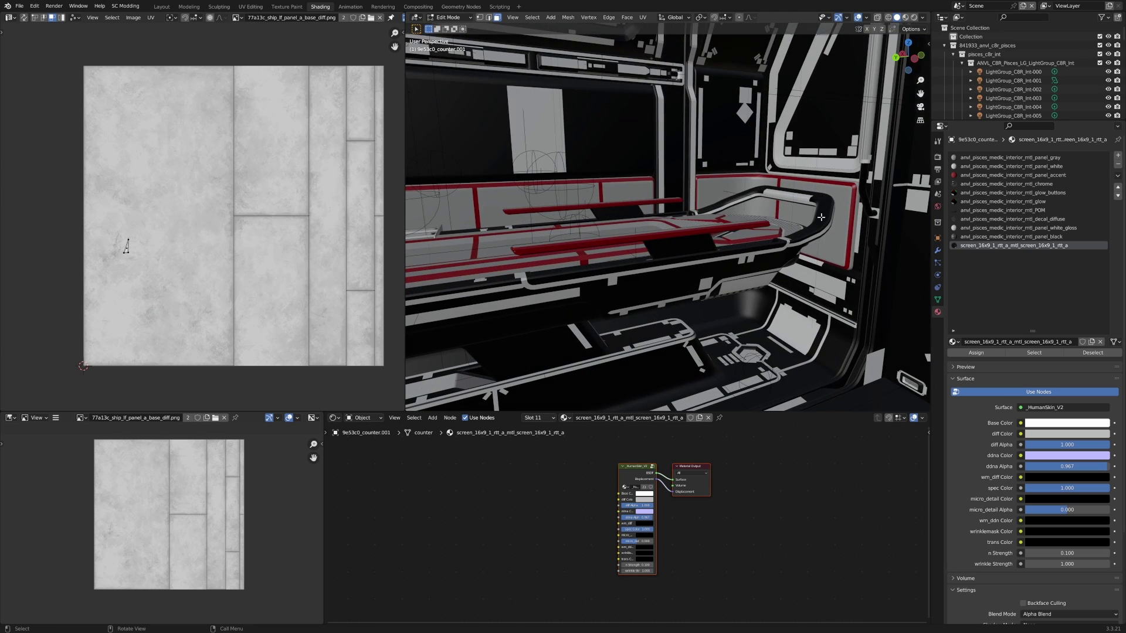
middle_drag(710, 161, 739, 155)
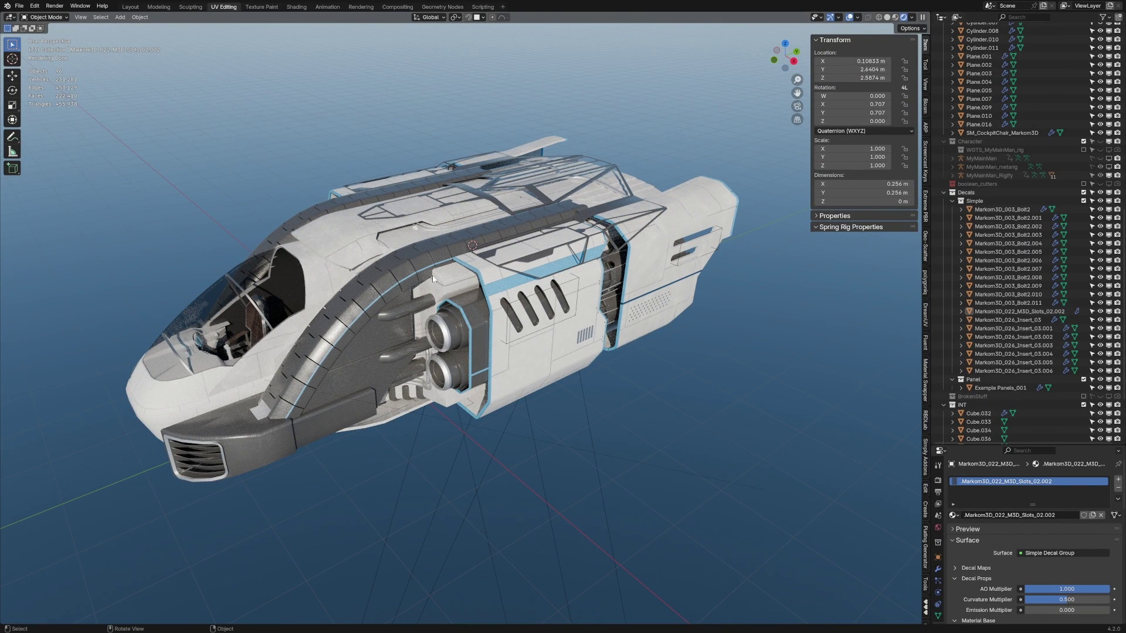
Step: Select the whole mesh of the white side panel with four slanted slots on the spaceship exterior
middle_drag(496, 322, 492, 311)
scroll(504, 320, up, 2)
click(516, 328)
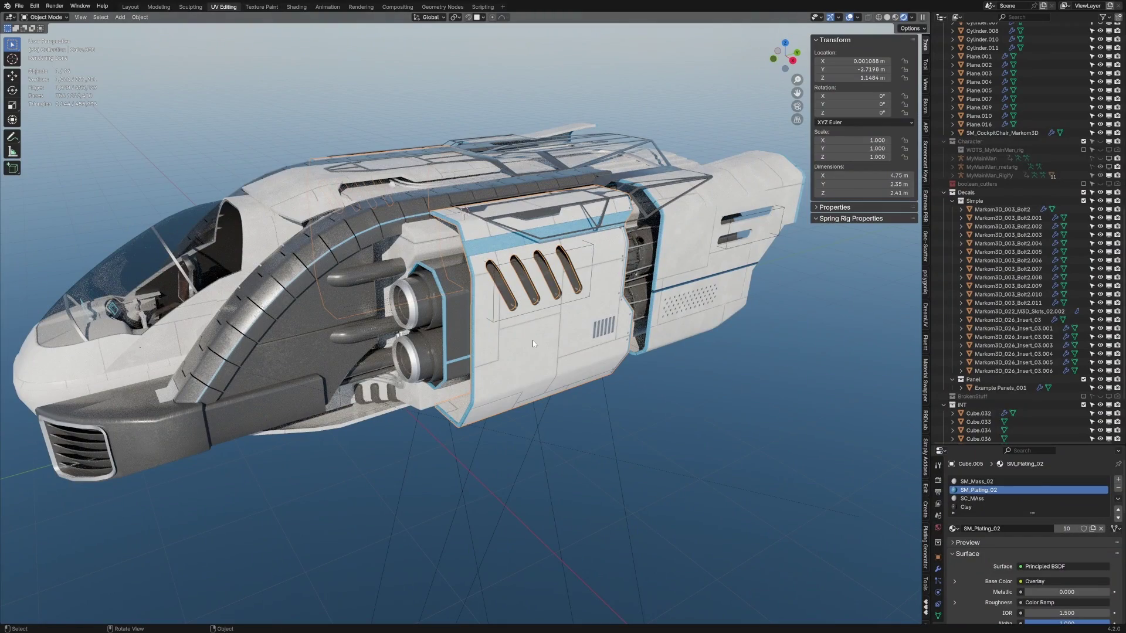
key(Tab)
key(a)
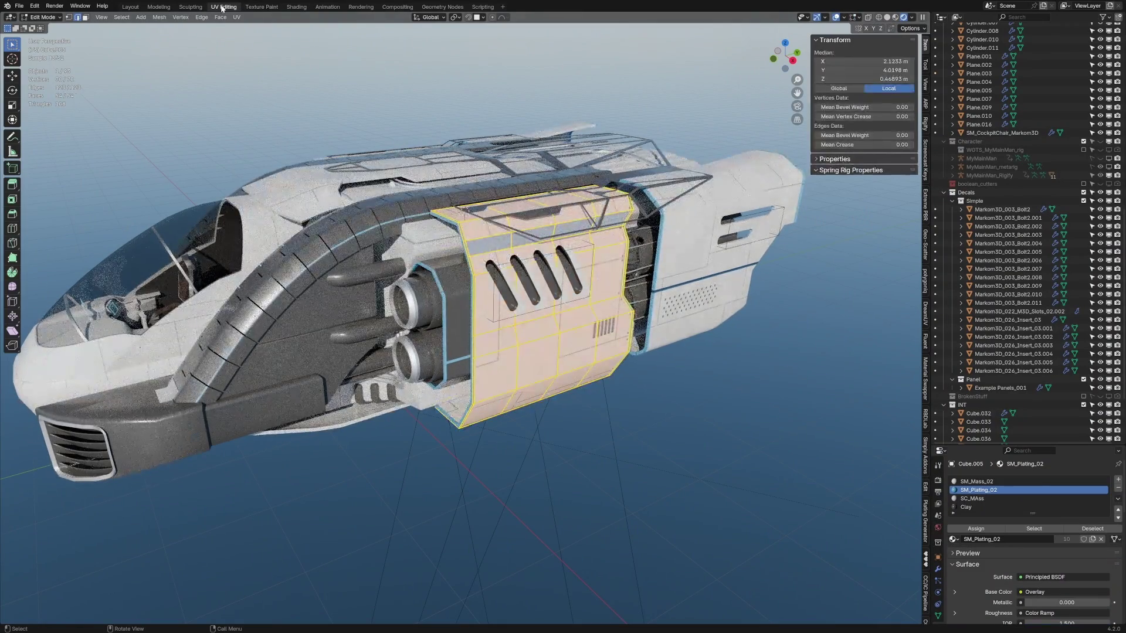
Step: Restore the split workspace layout and turn the spare 3D viewport into a UV Editor
key(ctrl+space)
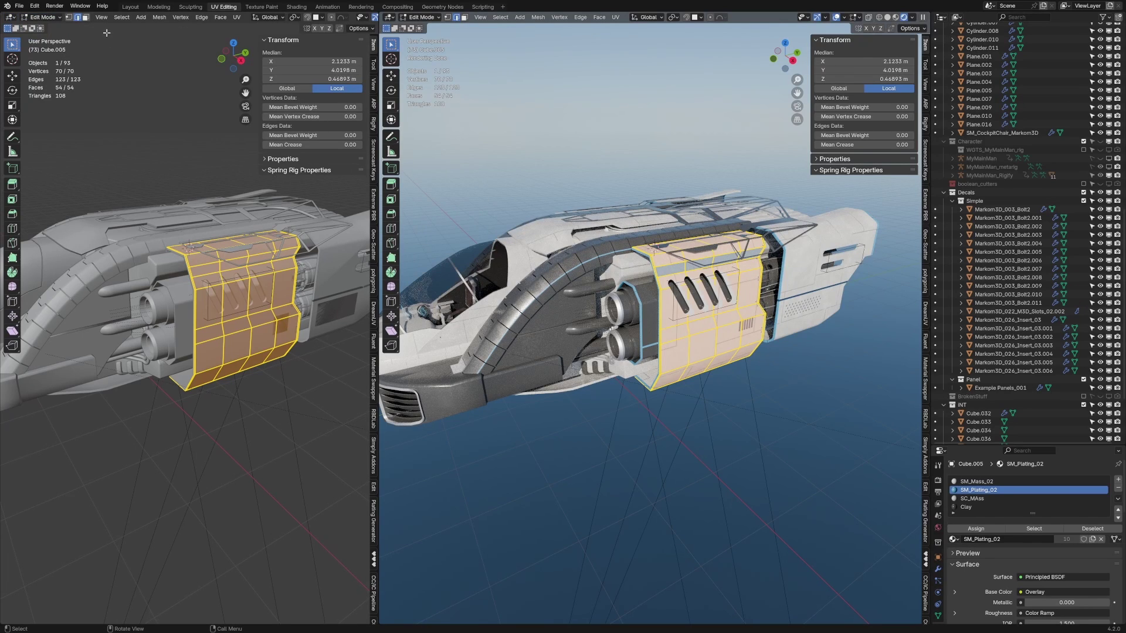
click(12, 19)
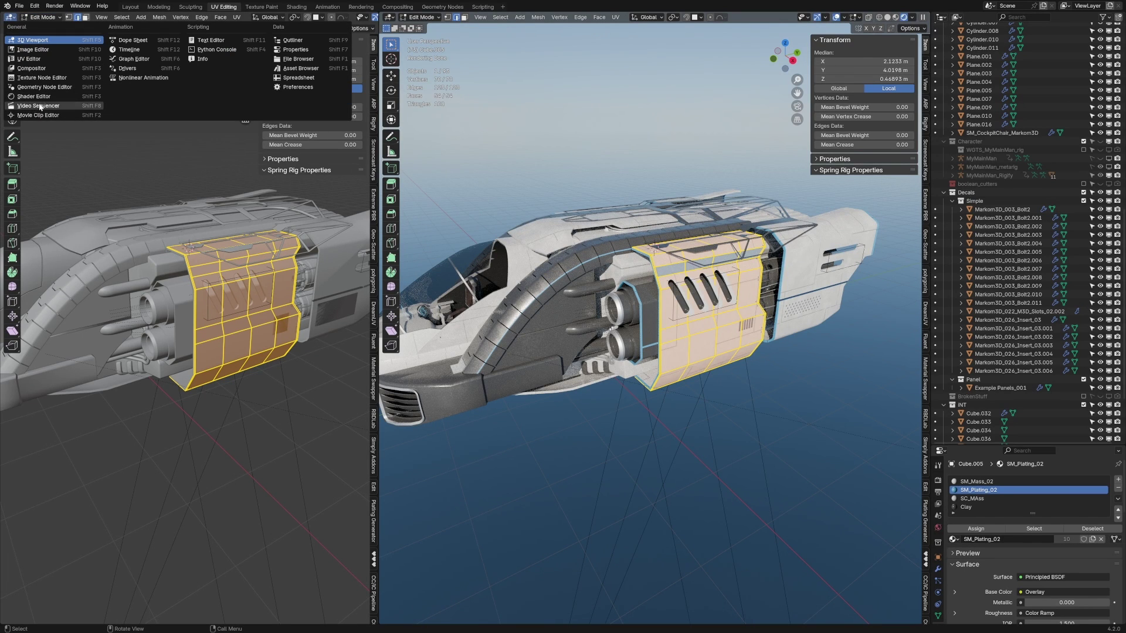
click(45, 60)
Step: Replace the SM_Mass_02 material in the side panel's first slot with SM_Plating
click(977, 205)
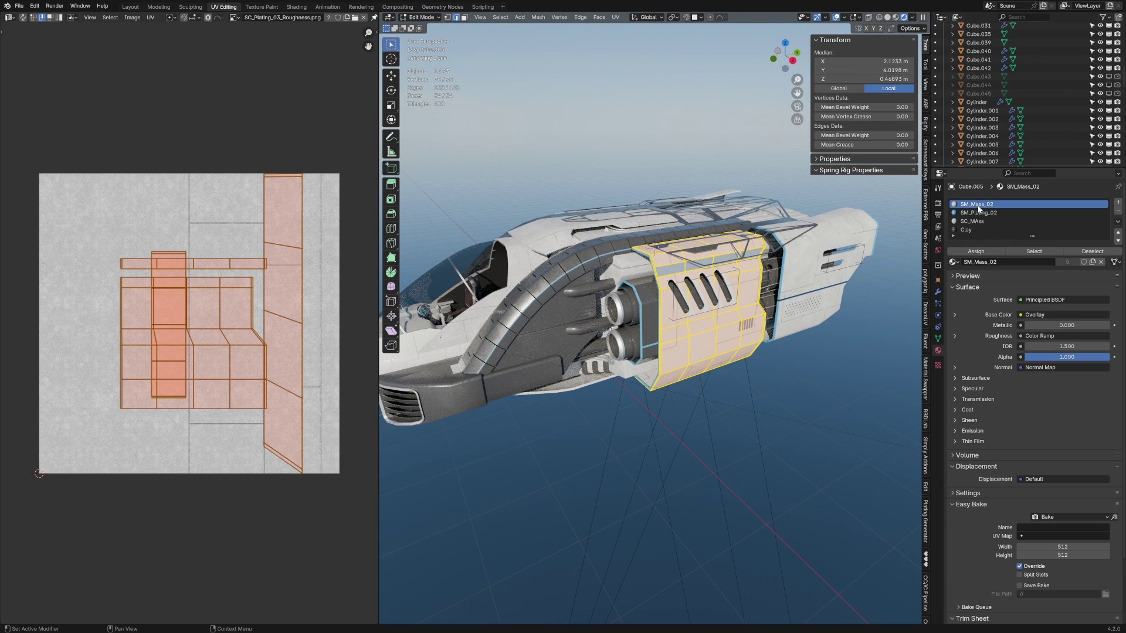
click(952, 262)
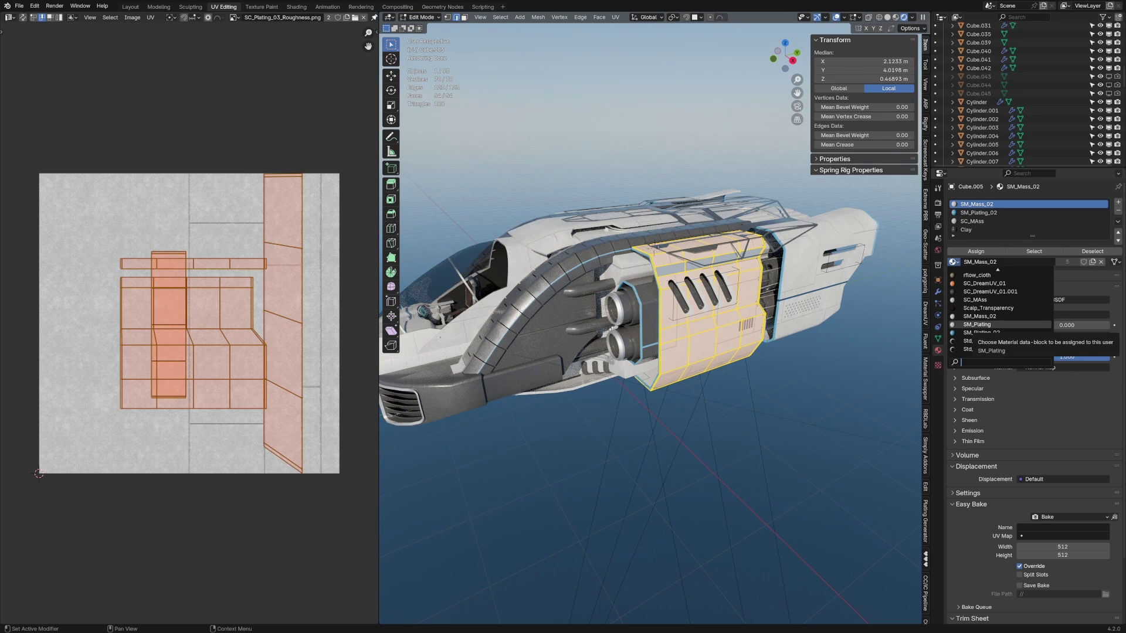
click(977, 325)
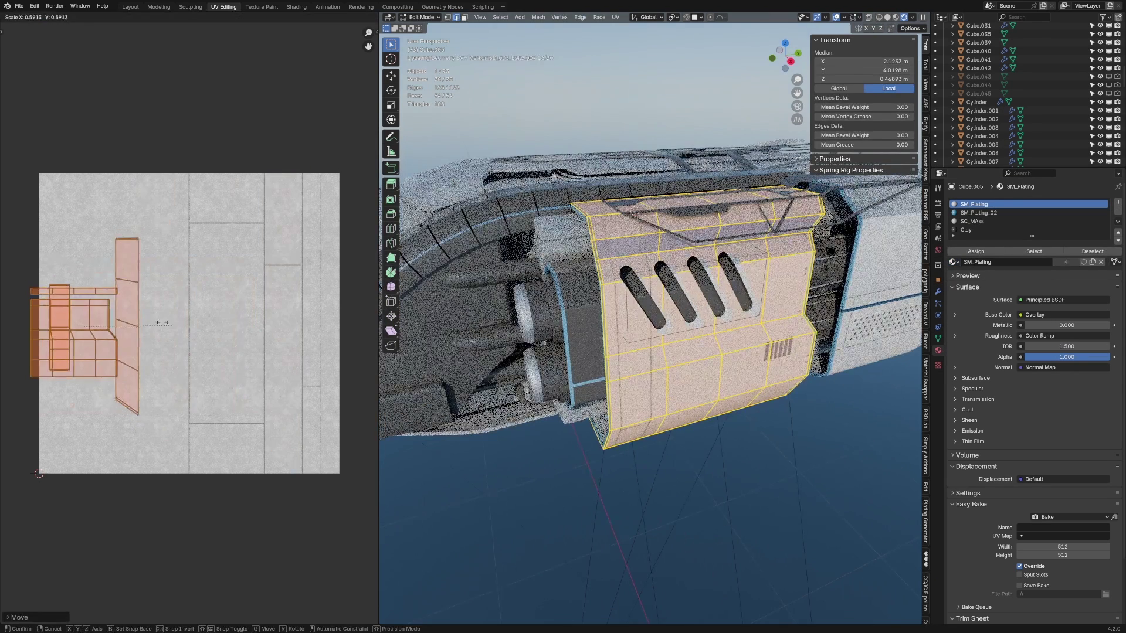
Step: Scale the side panel's UVs to about 0.59, reposition them on the plain plating area, and return to Object Mode
click(157, 321)
key(g)
click(192, 310)
key(Tab)
mouse_move(634, 468)
middle_down()
mouse_move(604, 454)
mouse_move(649, 455)
middle_up()
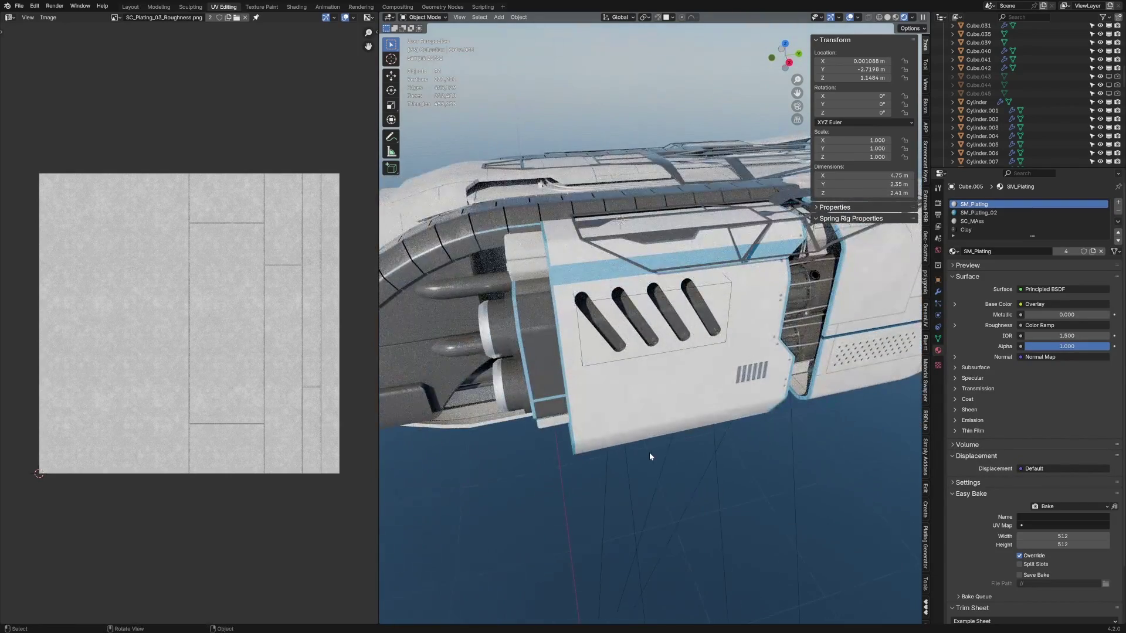
Step: Select the rear hull panel and replace the SC_MAss material in its first slot with SM_Plating
middle_drag(727, 346, 733, 337)
shift+middle_drag(833, 284, 598, 336)
click(598, 336)
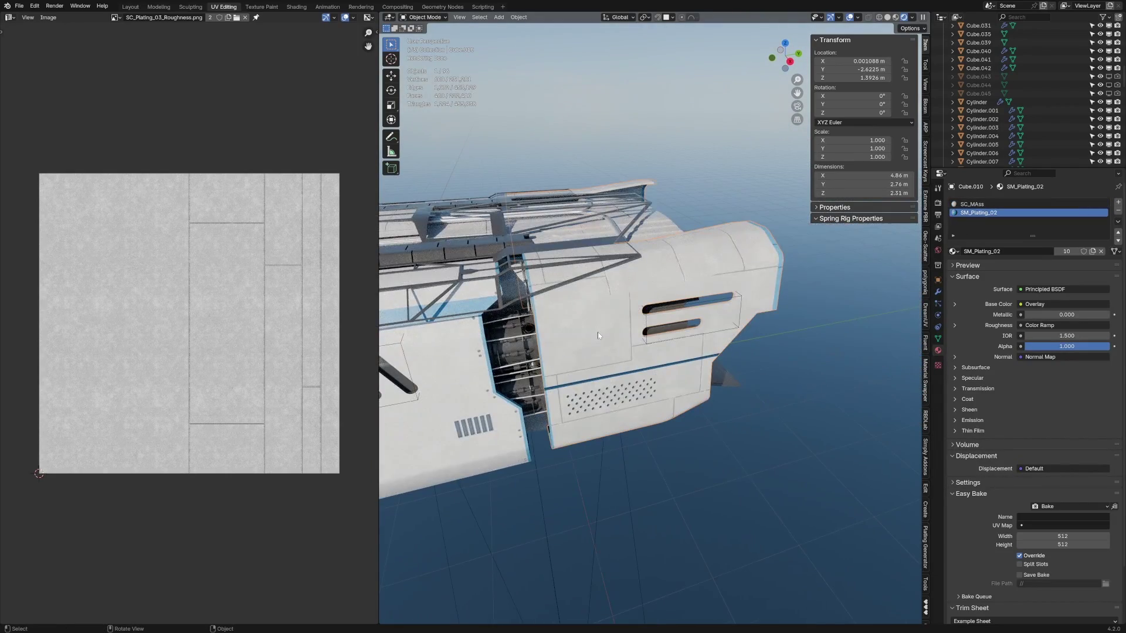
click(973, 204)
click(954, 251)
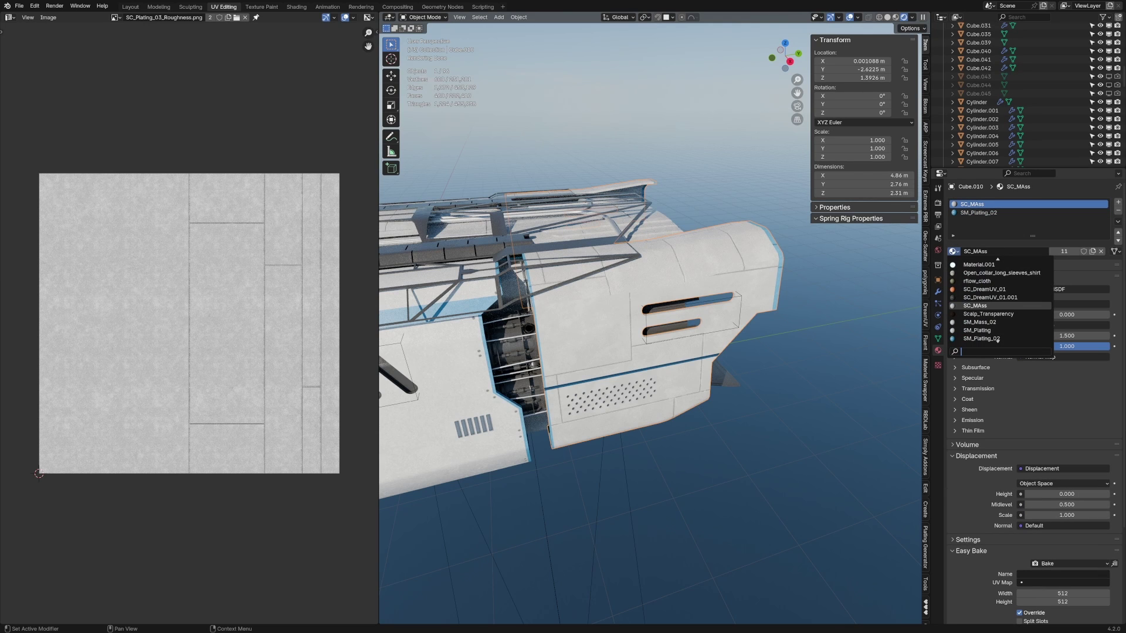
text(plat)
key(Return)
Step: Enter mesh editing on the rear hull panel and shift its UVs across the plating texture
key(Tab)
key(g)
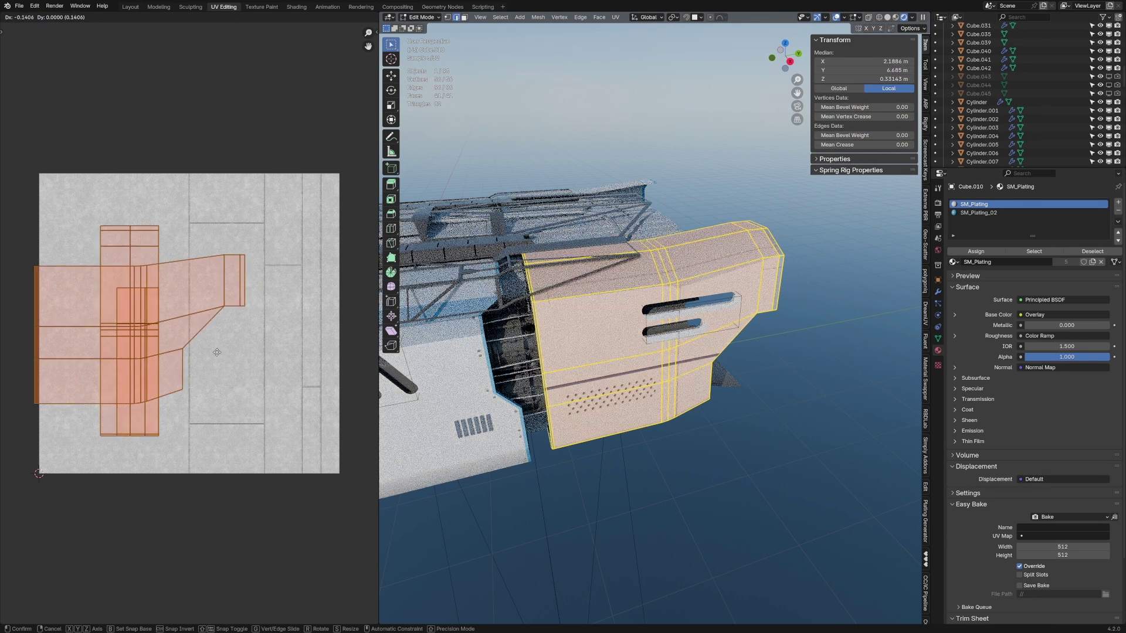
click(222, 351)
Step: Select the rear panel's largest linked UV island and rotate it 90 degrees on the plating texture
click(213, 253)
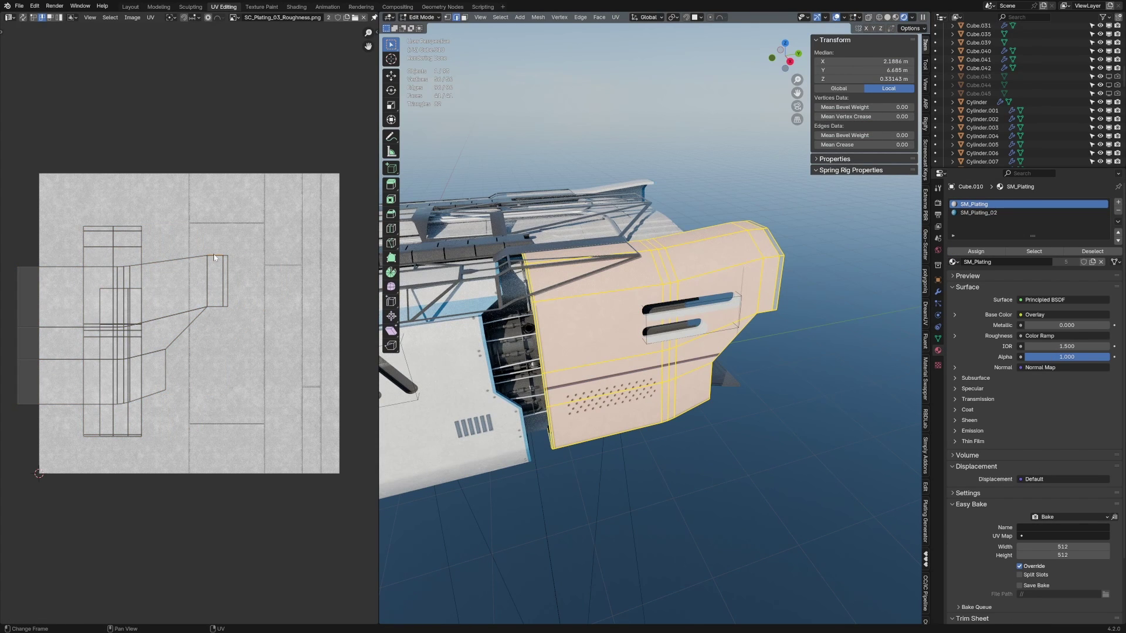
key(ctrl+l)
text(r90)
key(Return)
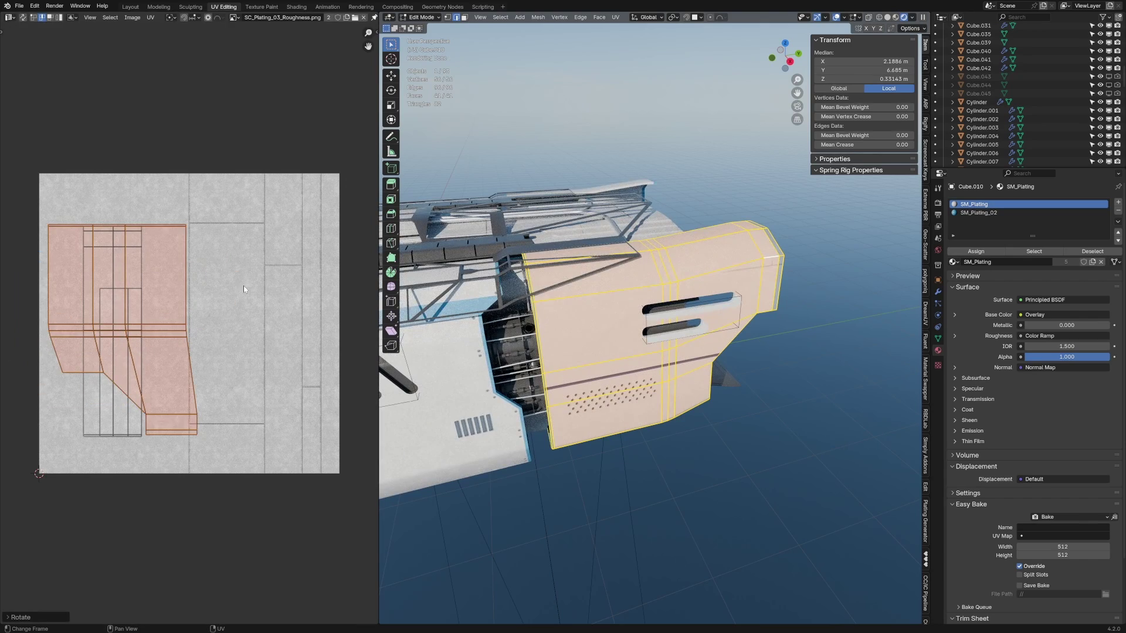
key(r)
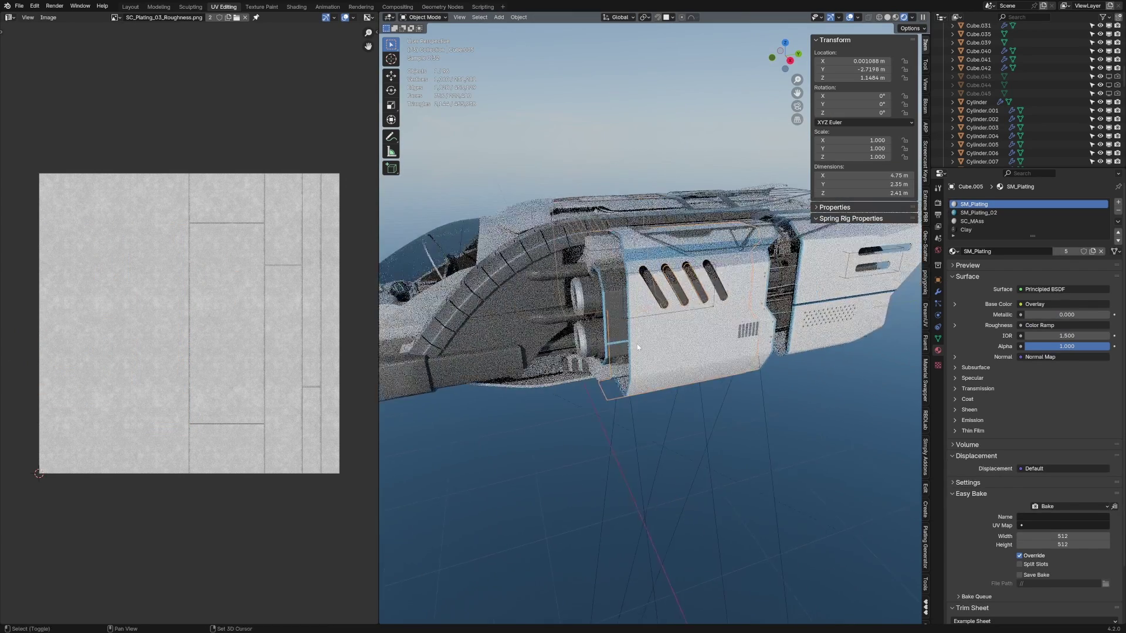
Step: Insert the Markom3D_019_CutterTri decal on the side panel below the slanted vents and rotate it 90 degrees about X
key(KP_Decimal)
key(d)
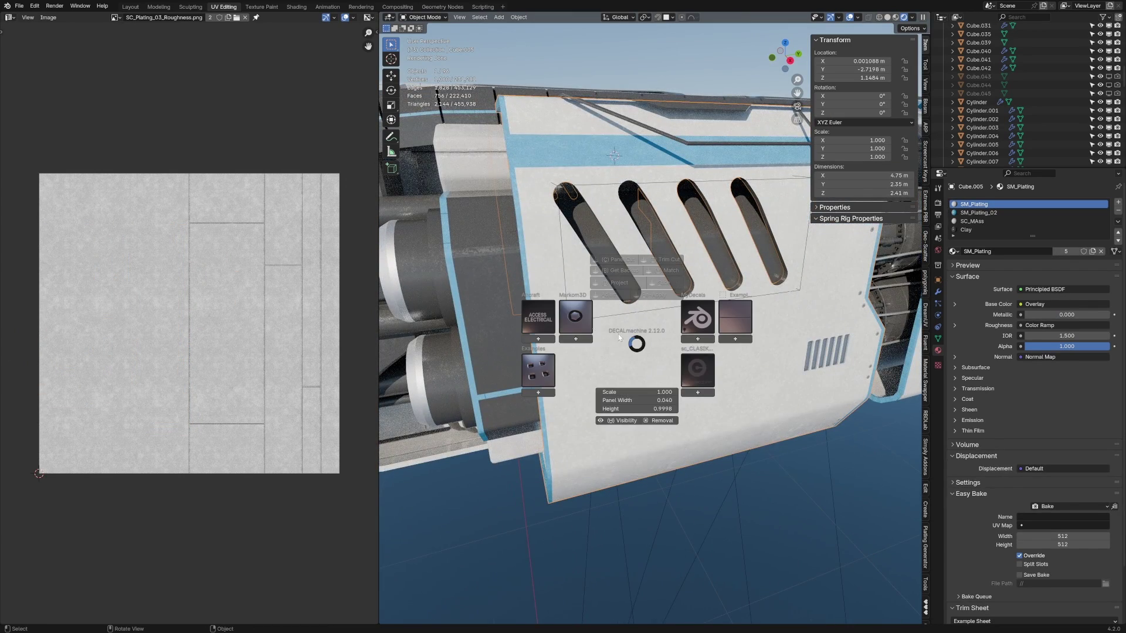
click(582, 318)
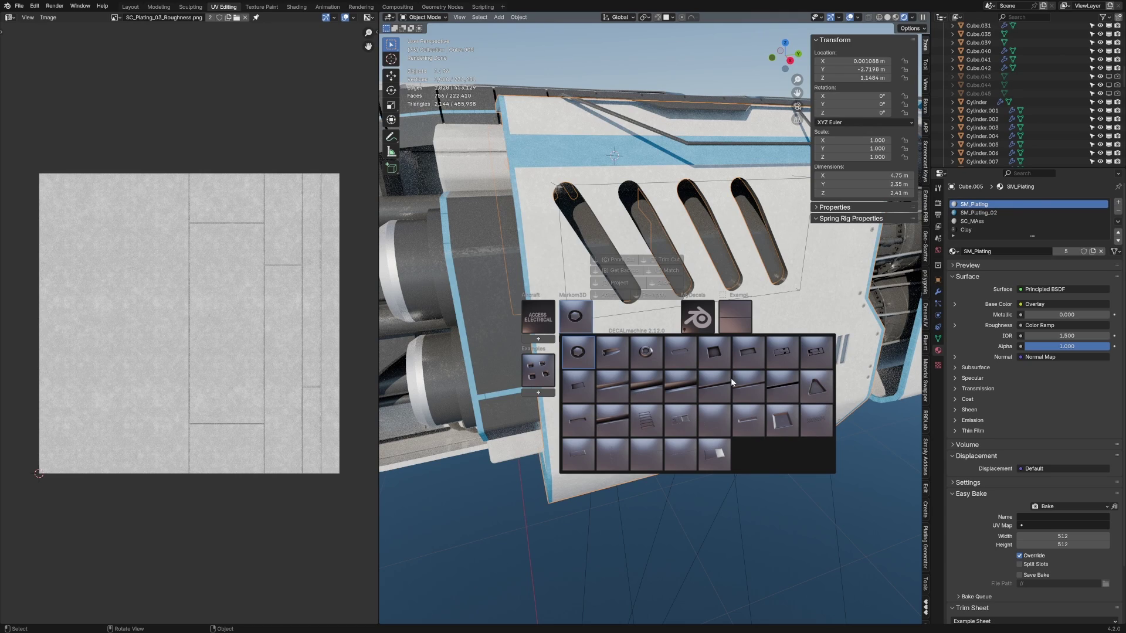
click(817, 387)
key(r)
key(x)
key(9)
key(0)
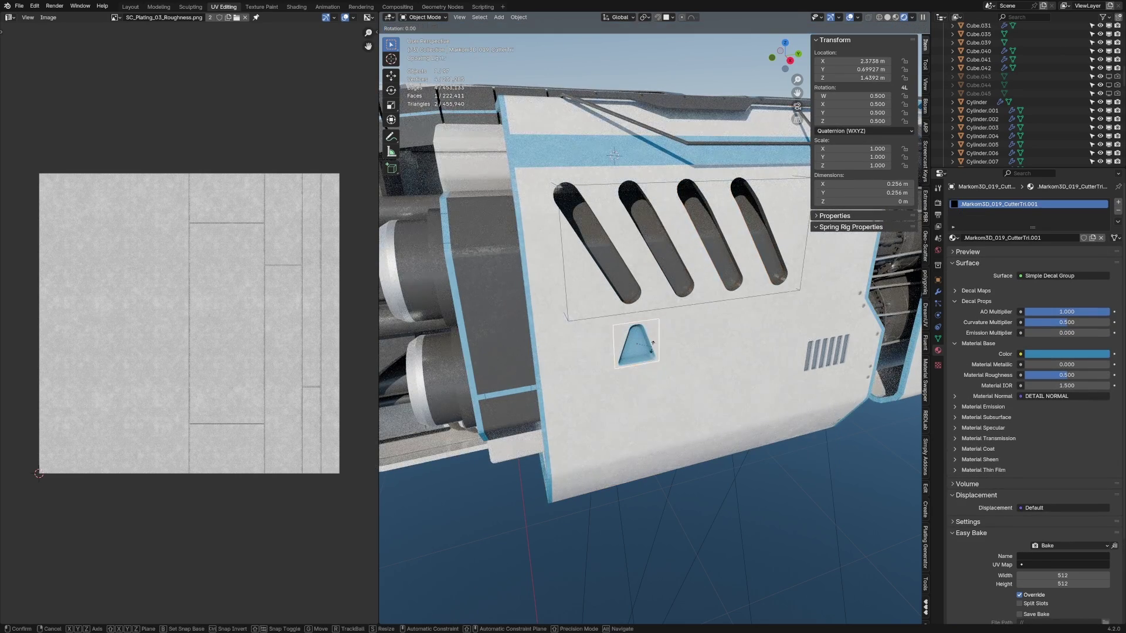
key(Return)
Step: Match the triangular decal's material to the white hull plating around it
key(d)
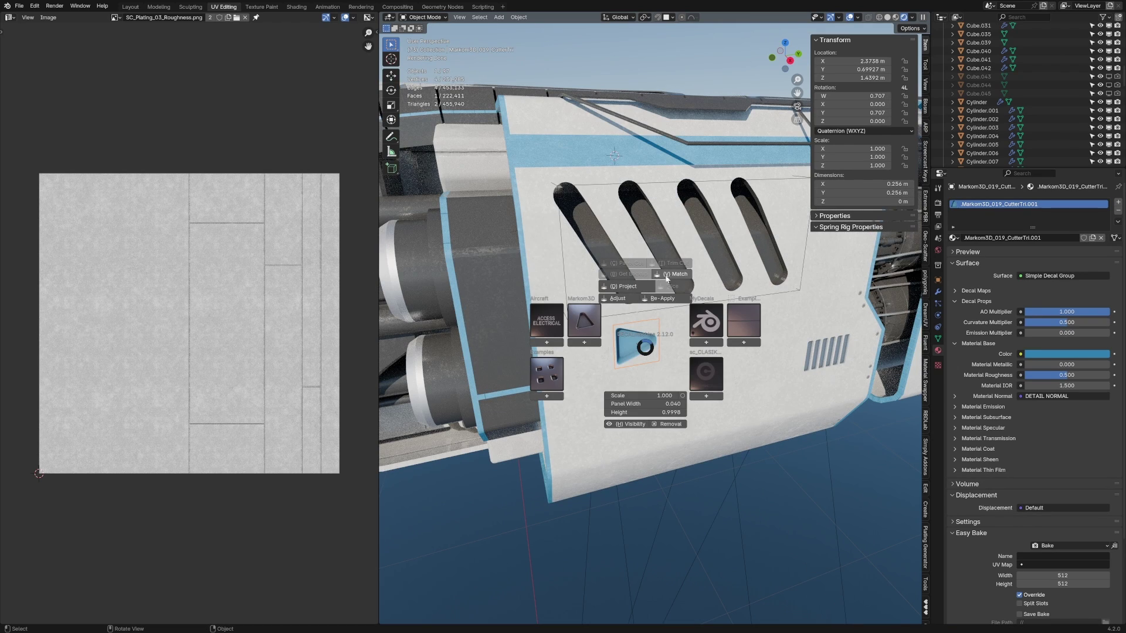
click(672, 276)
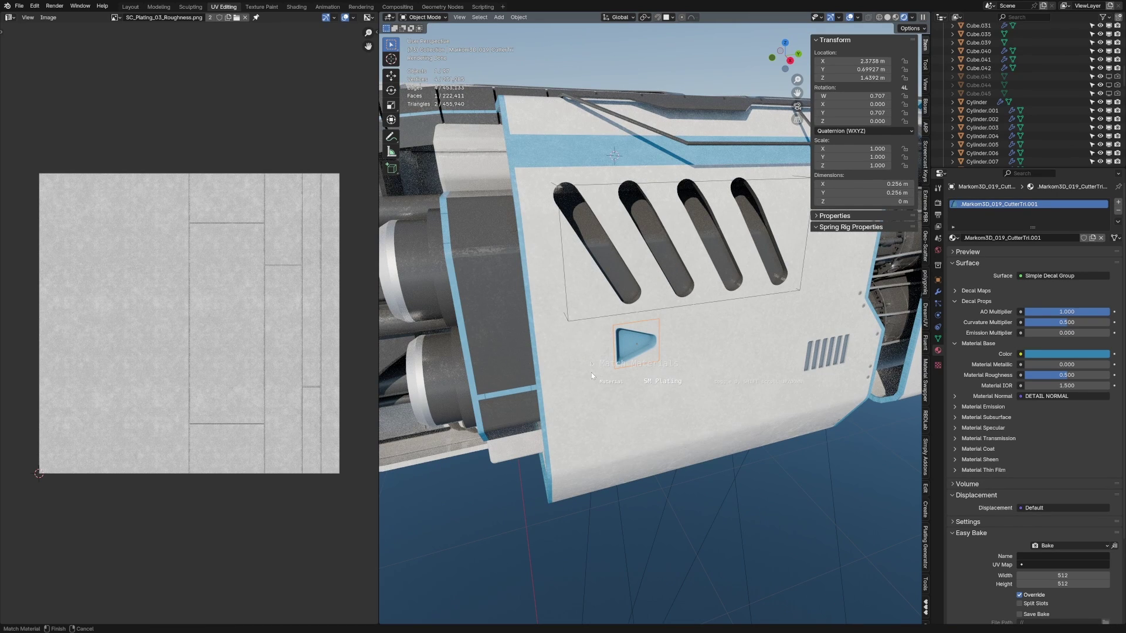
scroll(591, 376, down, 1)
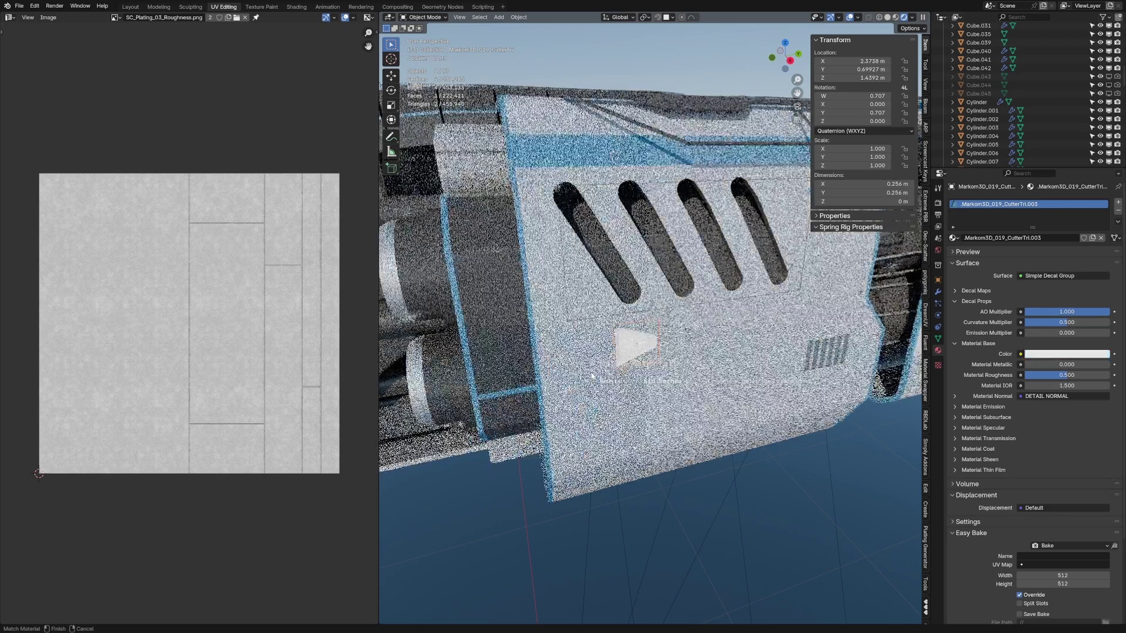
scroll(591, 375, down, 2)
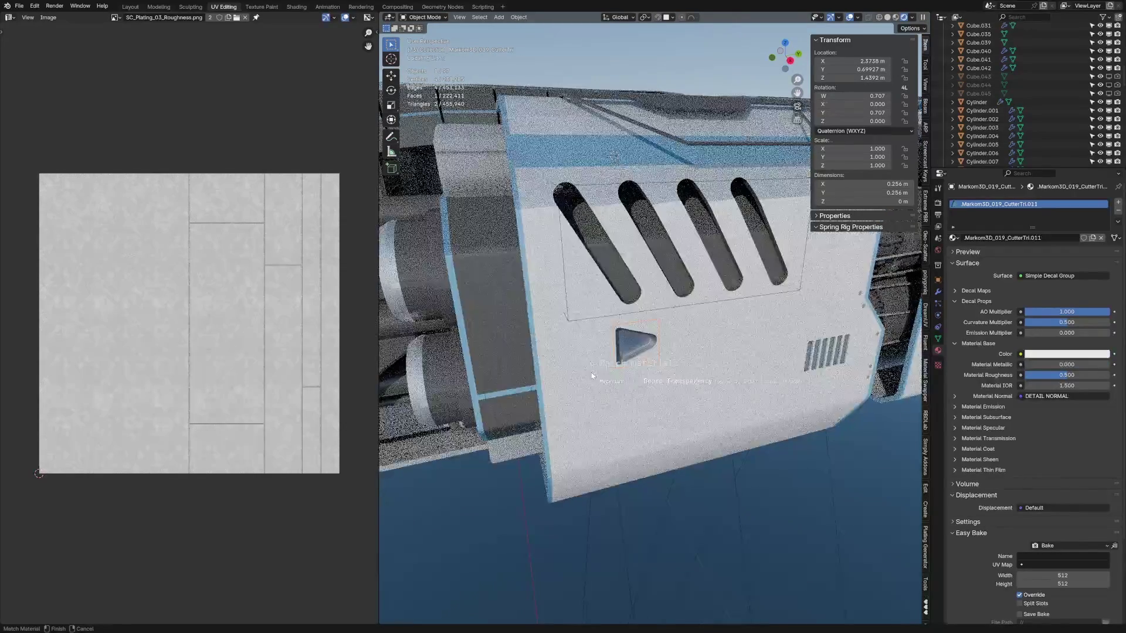
scroll(592, 375, down, 2)
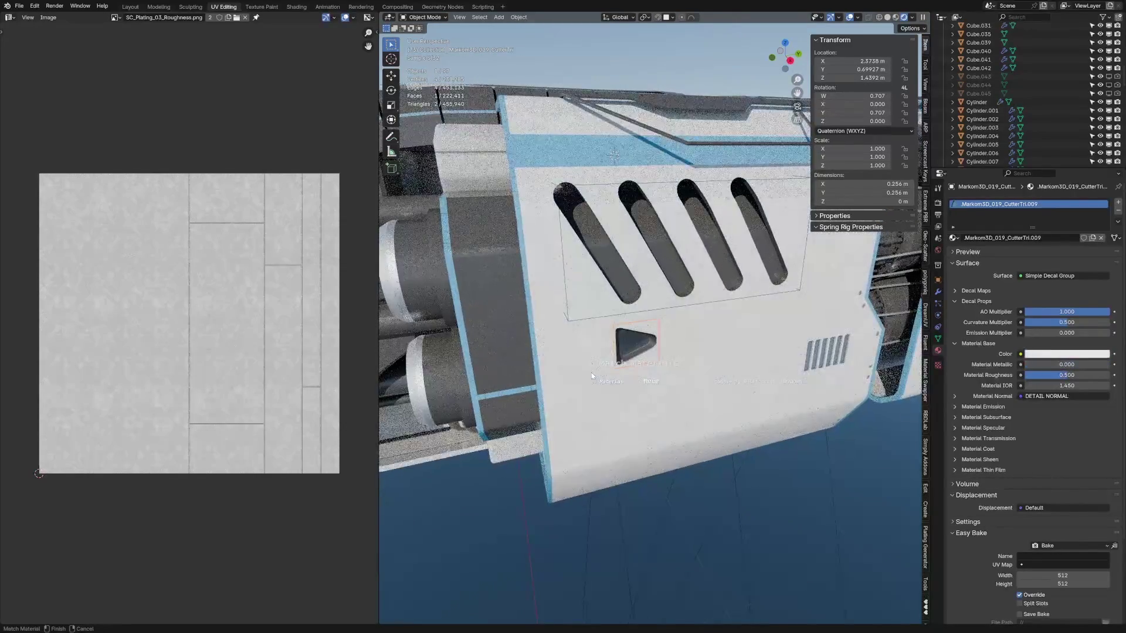
scroll(591, 376, up, 2)
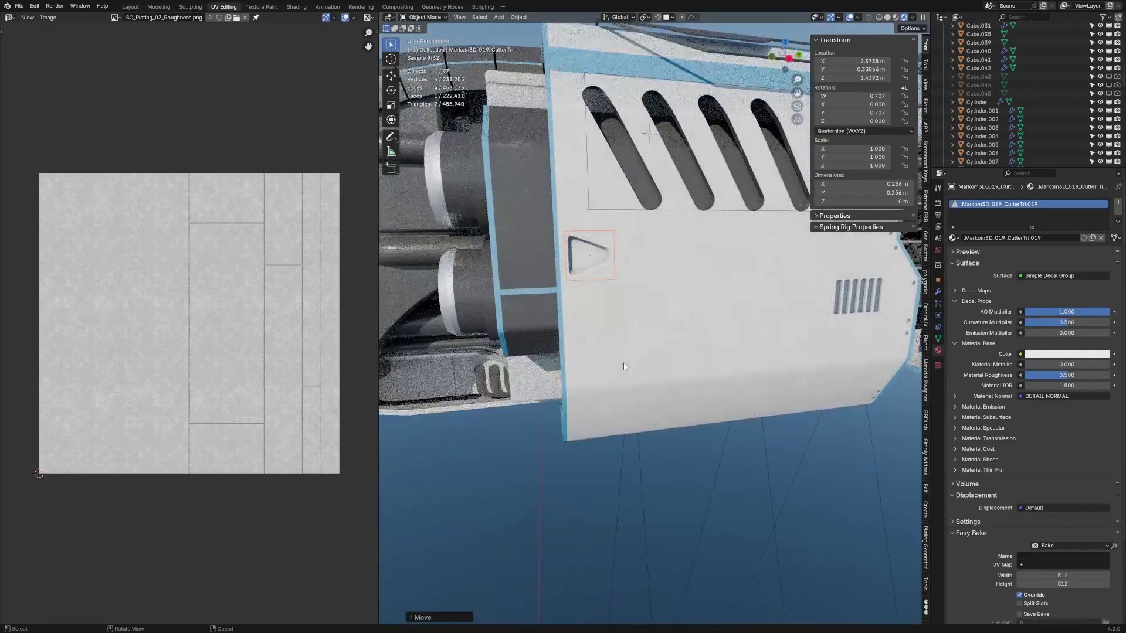
Step: Duplicate the triangular decal straight down along Z at the side panel's front edge
key(shift+d)
key(z)
click(684, 523)
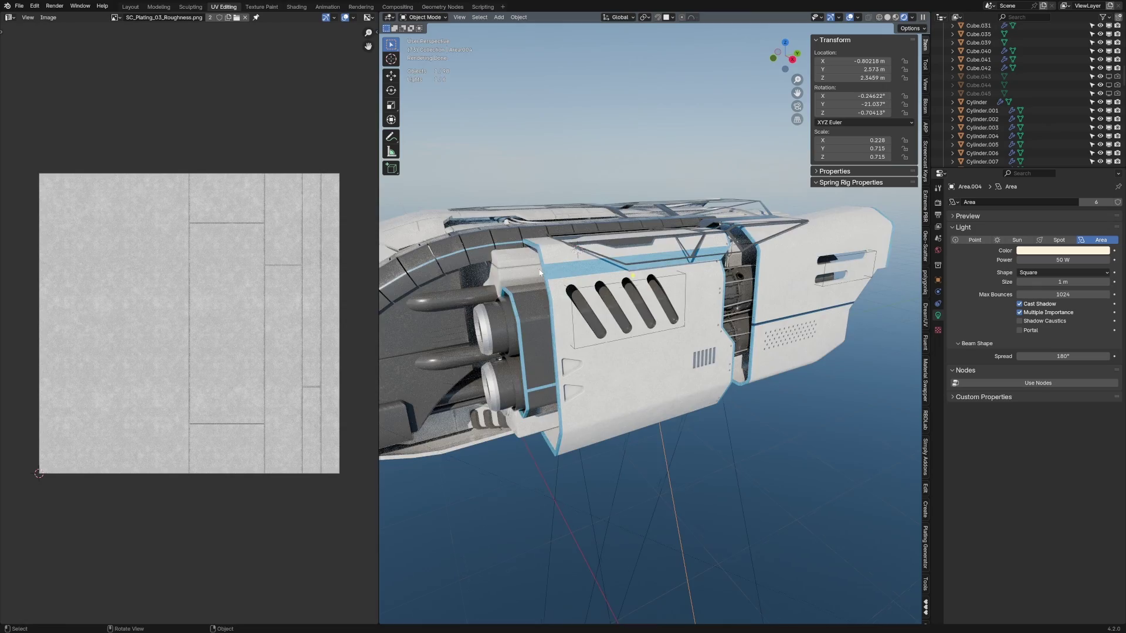
middle_drag(540, 271, 634, 319)
middle_drag(650, 441, 623, 420)
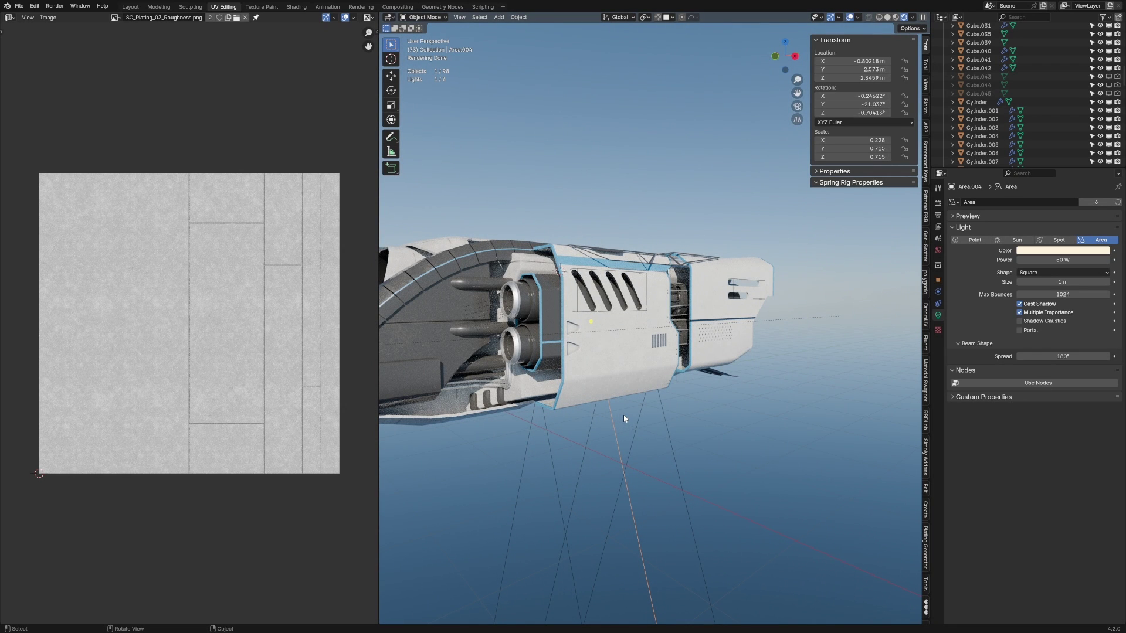
Step: Delete two redundant bolt decals, one from each close pair on the upper and middle parts of the panel's gap-side edge
scroll(579, 403, up, 2)
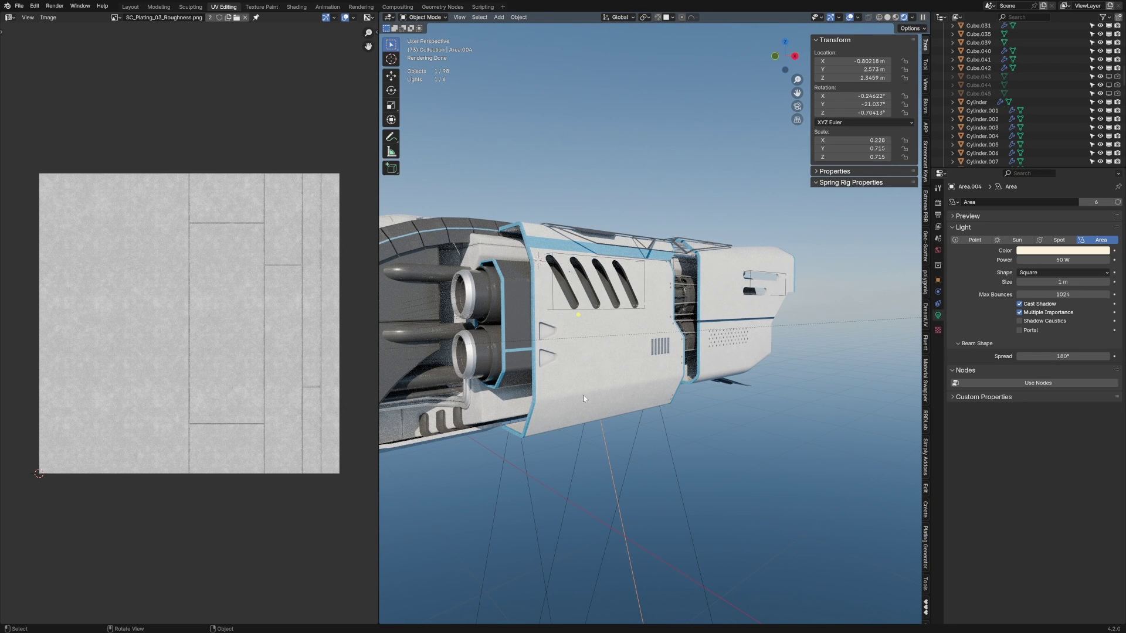
middle_drag(604, 384, 575, 404)
scroll(575, 403, up, 3)
middle_drag(560, 350, 610, 314)
scroll(538, 284, up, 4)
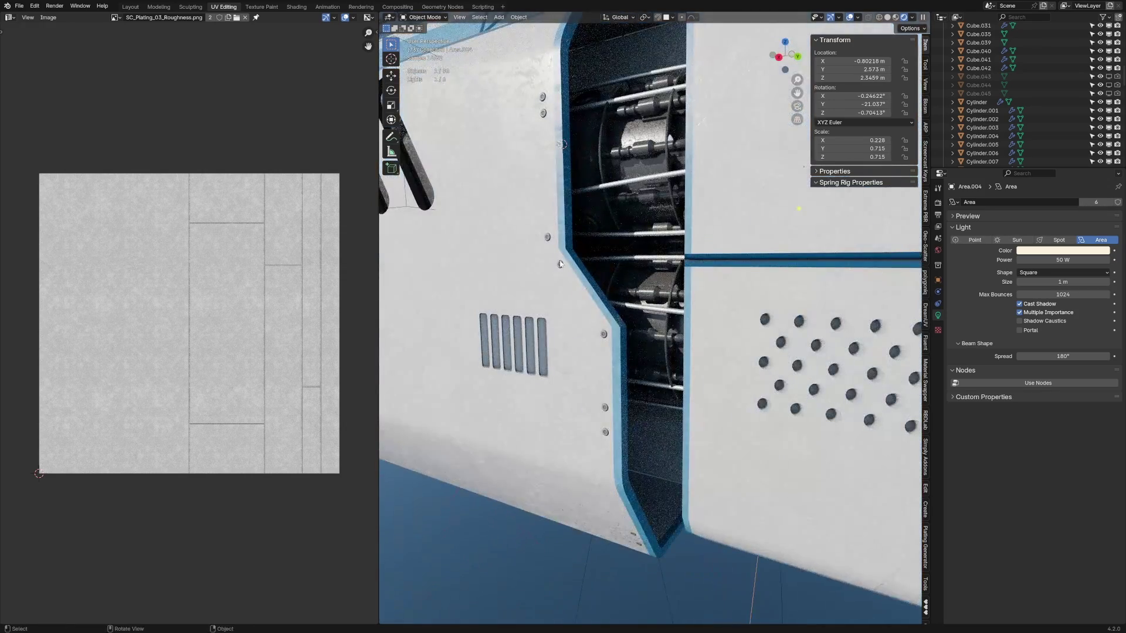
click(560, 264)
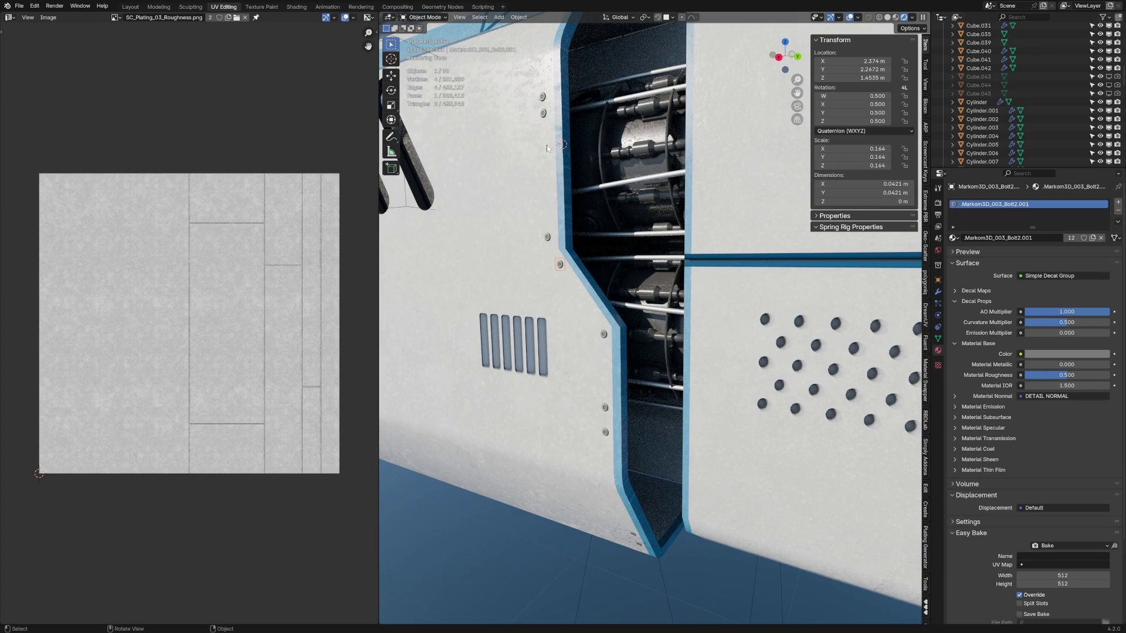
scroll(581, 354, down, 8)
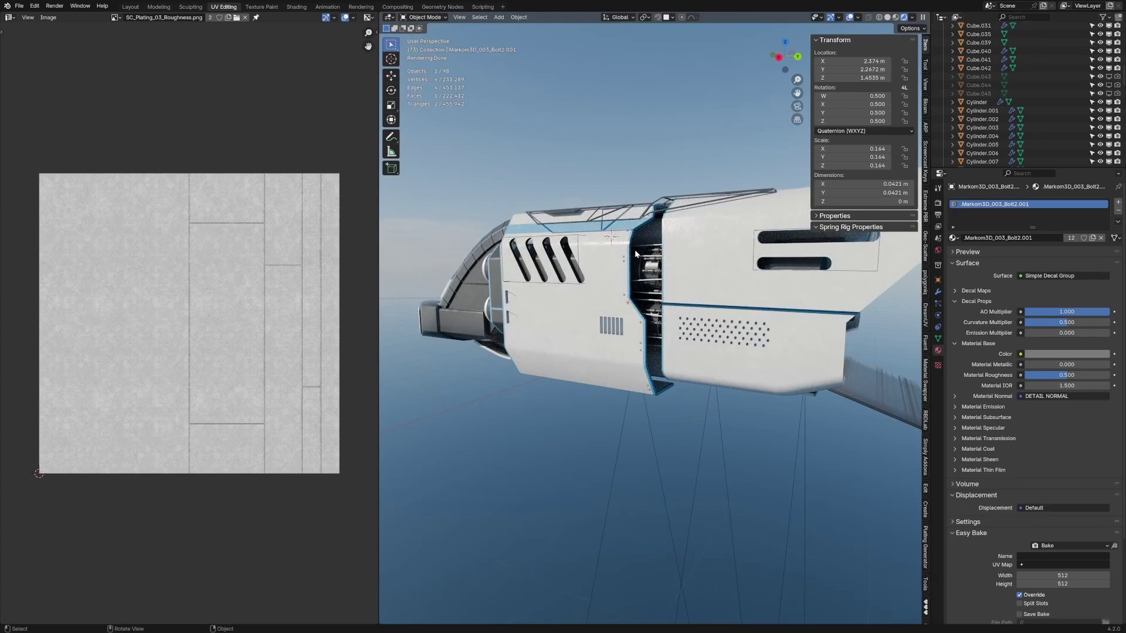
key(KP_3)
scroll(538, 317, up, 5)
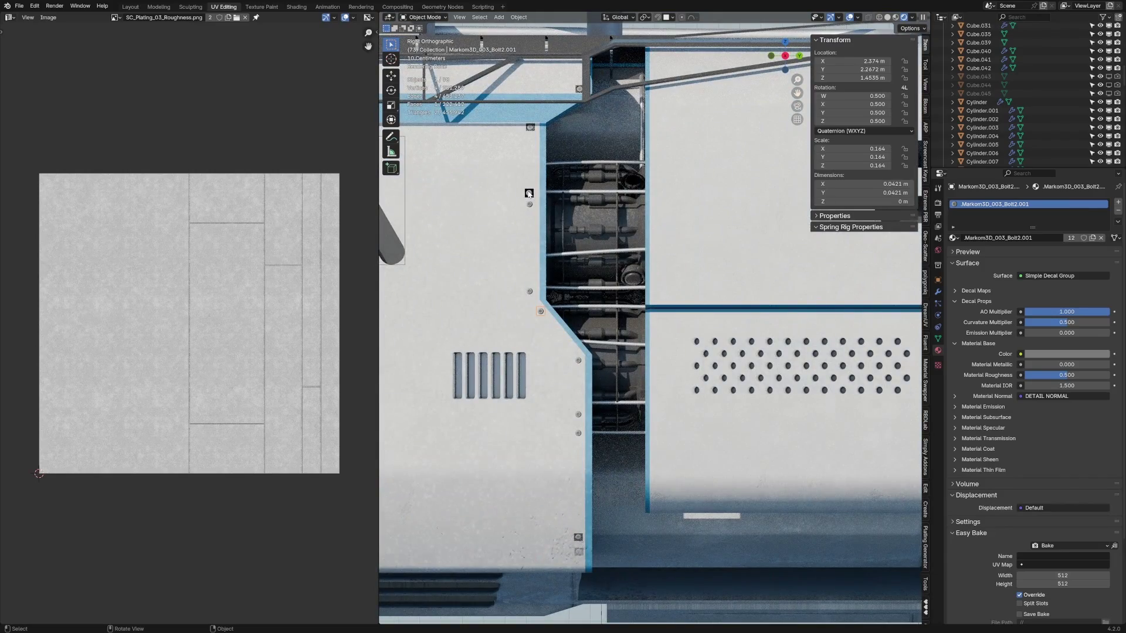
key(Delete)
click(578, 414)
key(Delete)
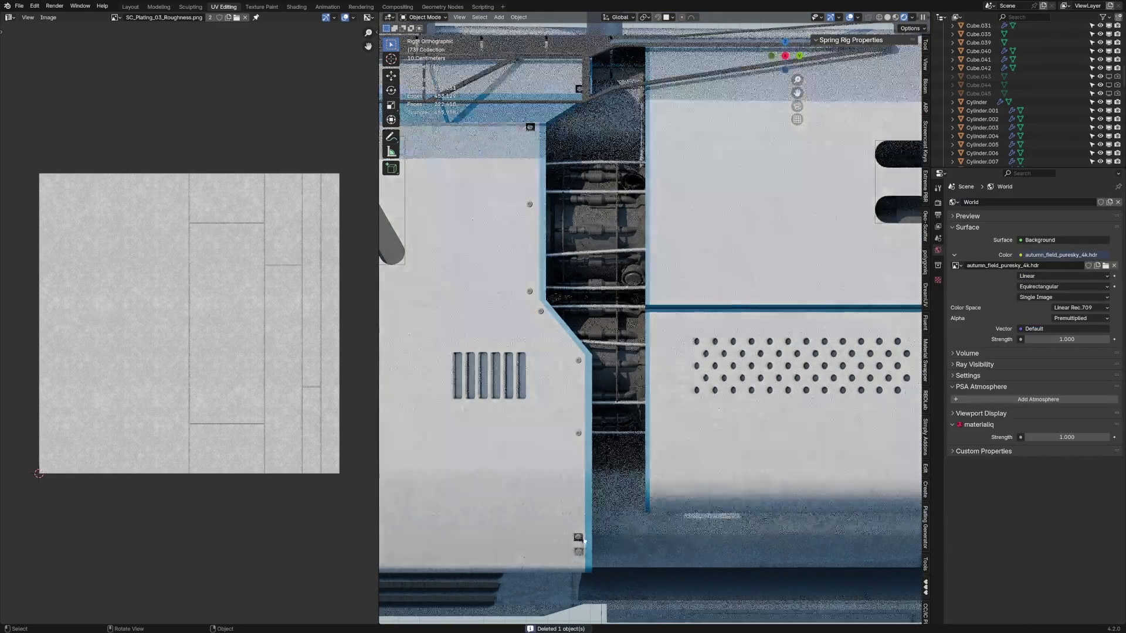
Step: Delete one of the two lowest bolt decals and move the remaining one slightly up along the panel's edge
click(579, 538)
key(g)
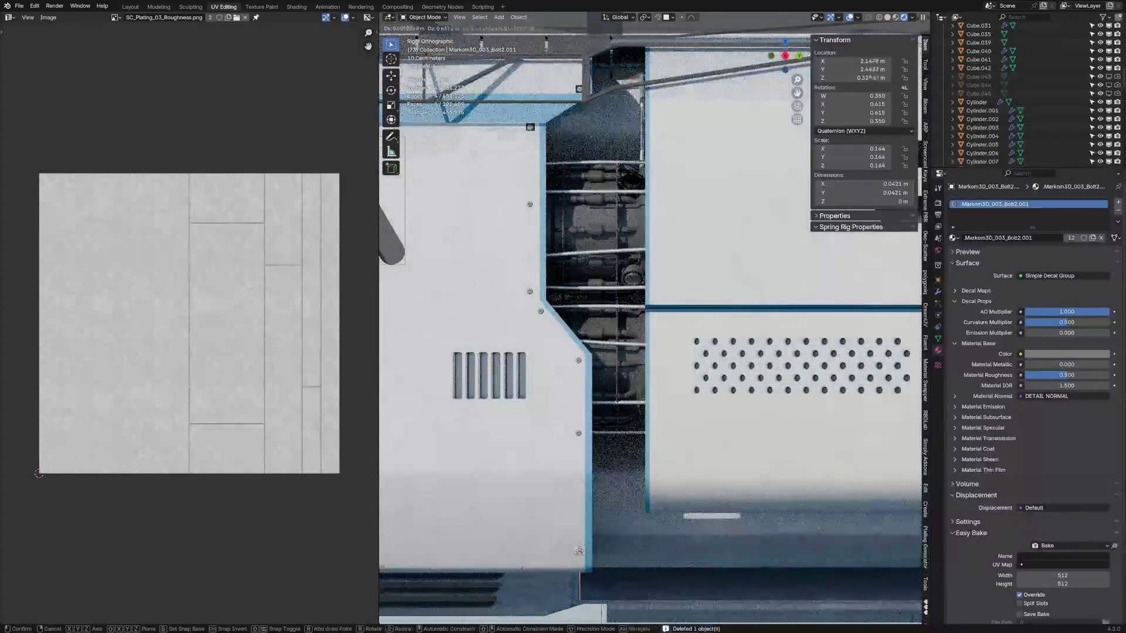
click(578, 528)
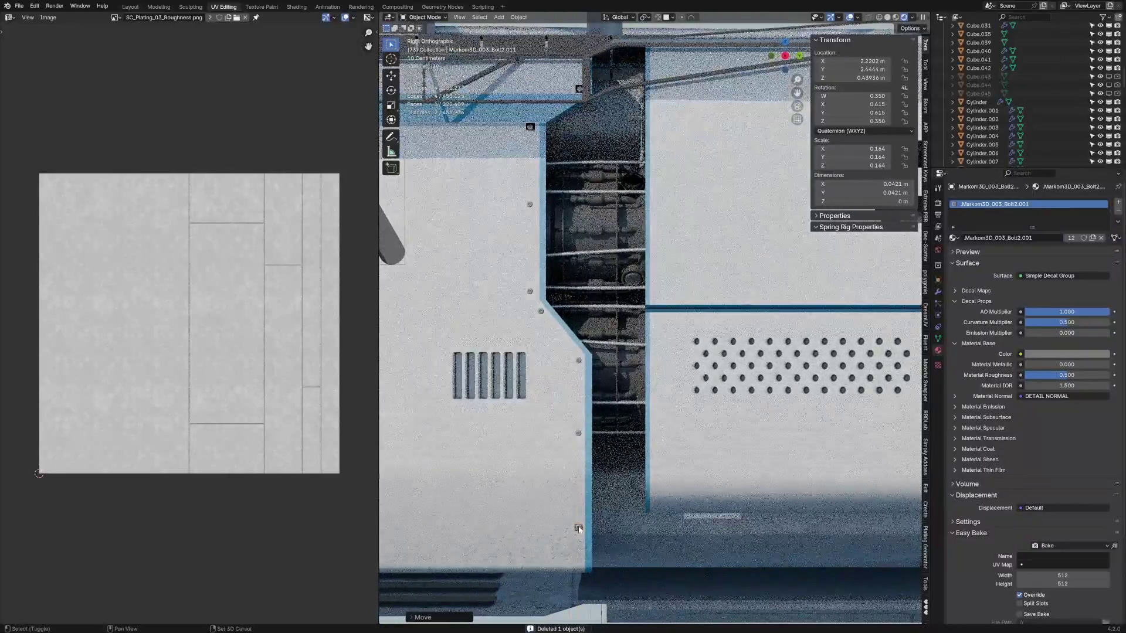
Step: Duplicate the lowest bolt decal twice to continue the bolt row around the panel's curved underside
shift+middle_drag(579, 530, 649, 370)
scroll(606, 261, down, 6)
scroll(650, 368, up, 6)
key(shift+d)
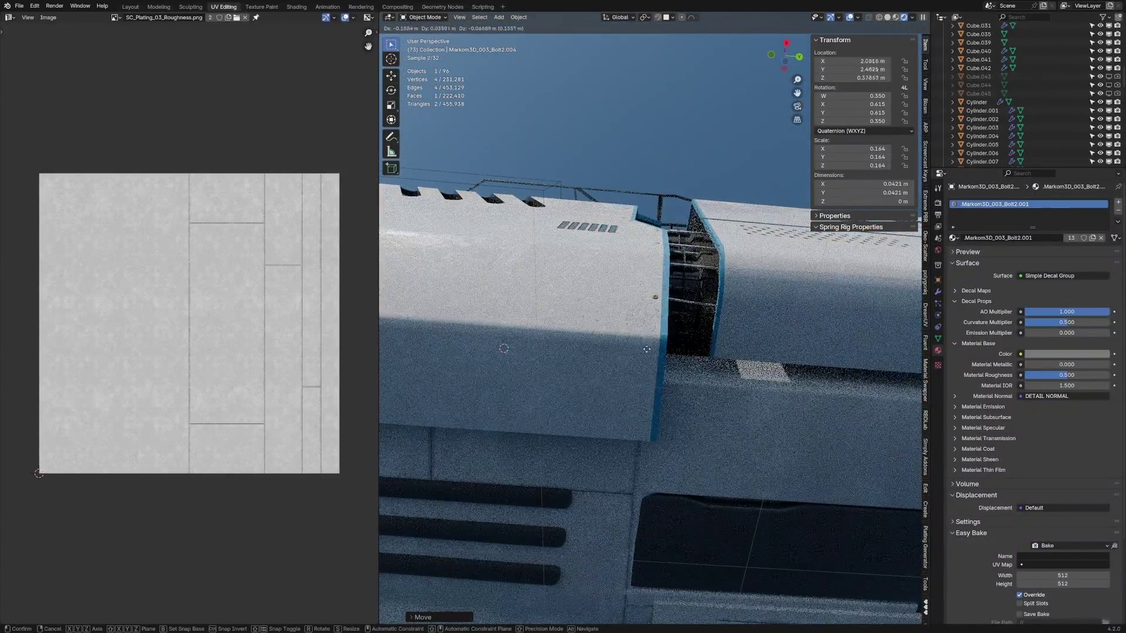
click(645, 352)
key(shift+d)
click(648, 353)
scroll(648, 354, down, 6)
middle_drag(648, 354, 631, 447)
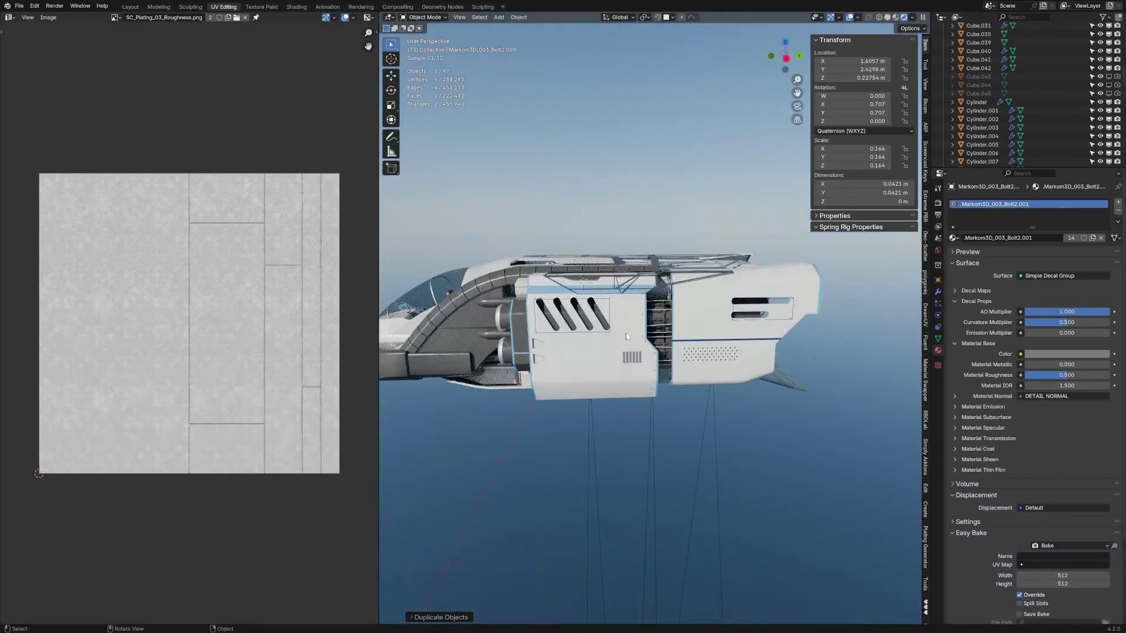
Step: Go to the interior double door, insert the PUSH decal from the Aircraft library on it, and place it between the left leaf's recessed panels
middle_drag(626, 391, 518, 328)
scroll(575, 418, up, 4)
scroll(526, 394, up, 3)
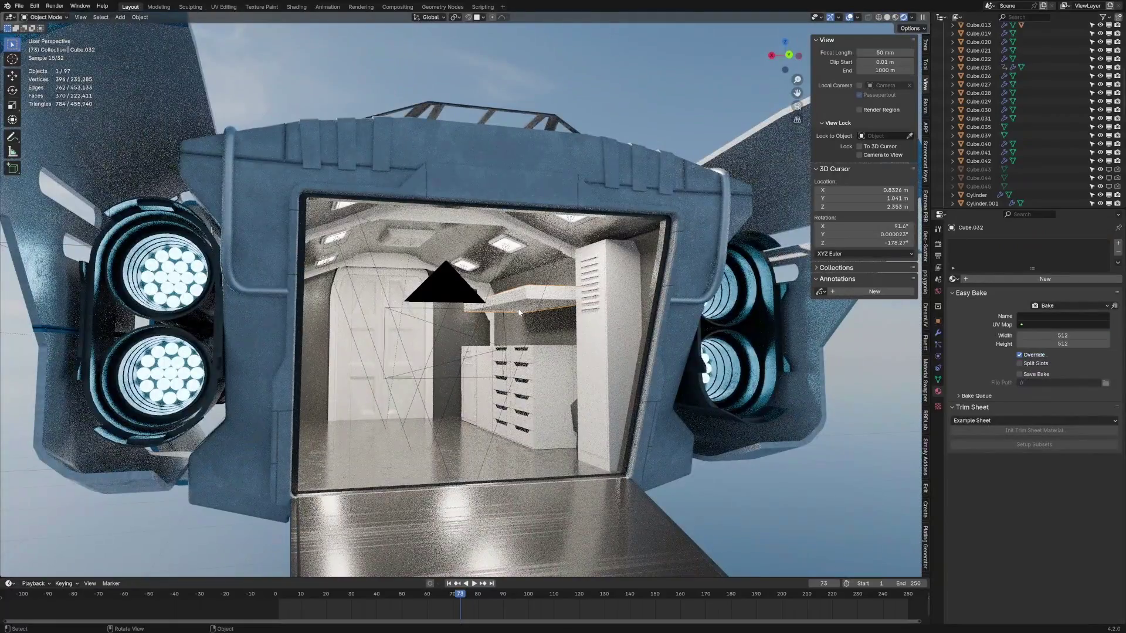
middle_drag(518, 312, 449, 317)
click(403, 347)
key(KP_Decimal)
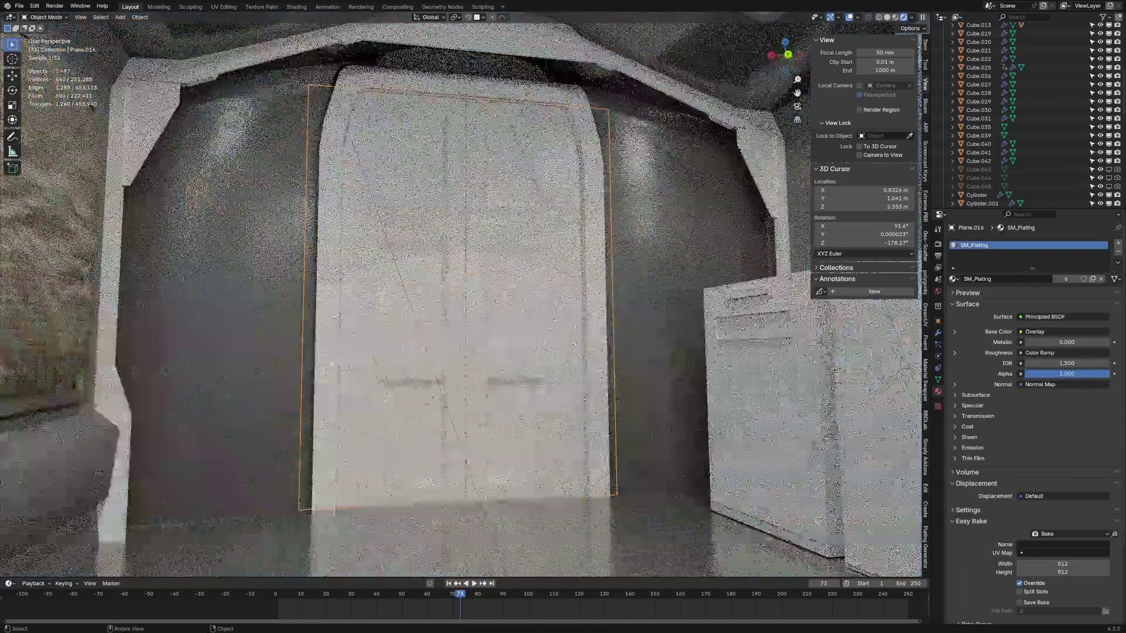
scroll(435, 333, up, 3)
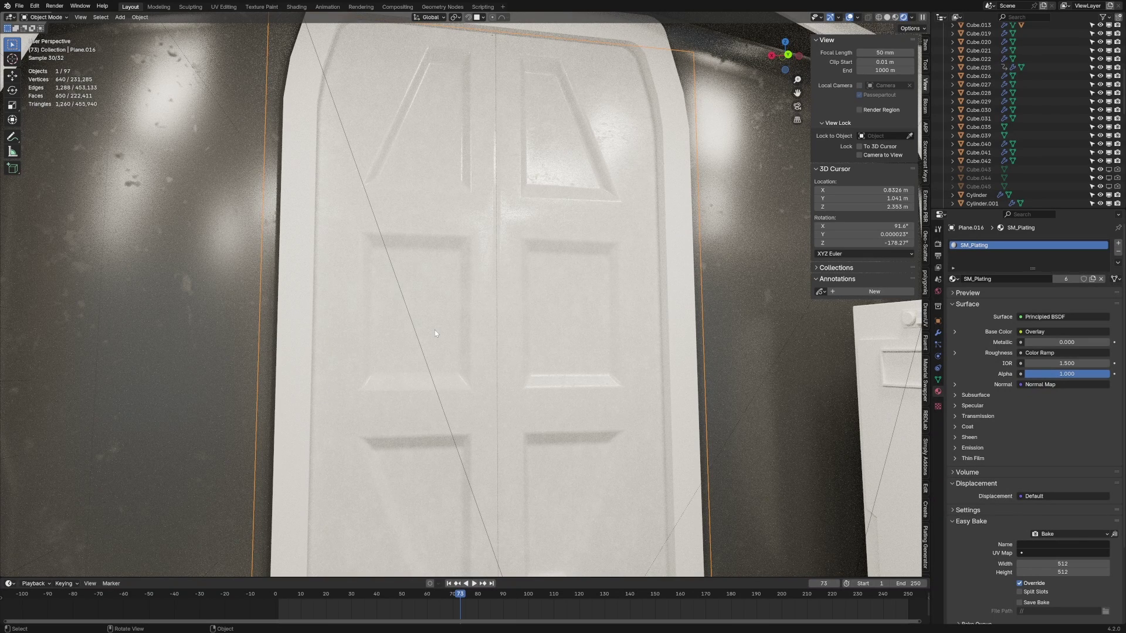
key(d)
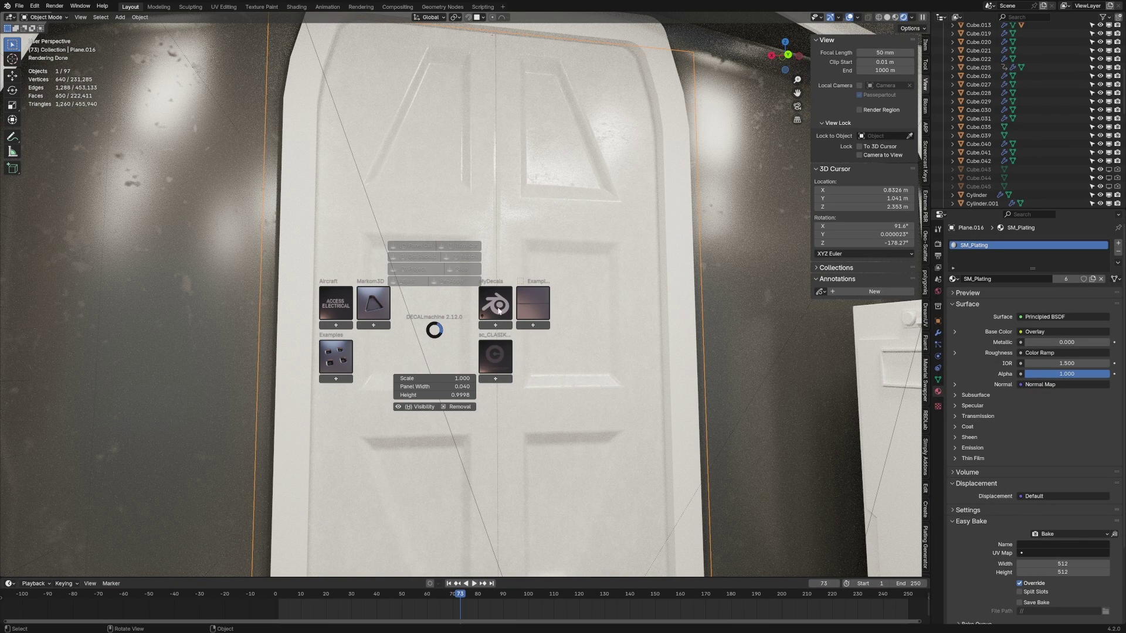
click(336, 304)
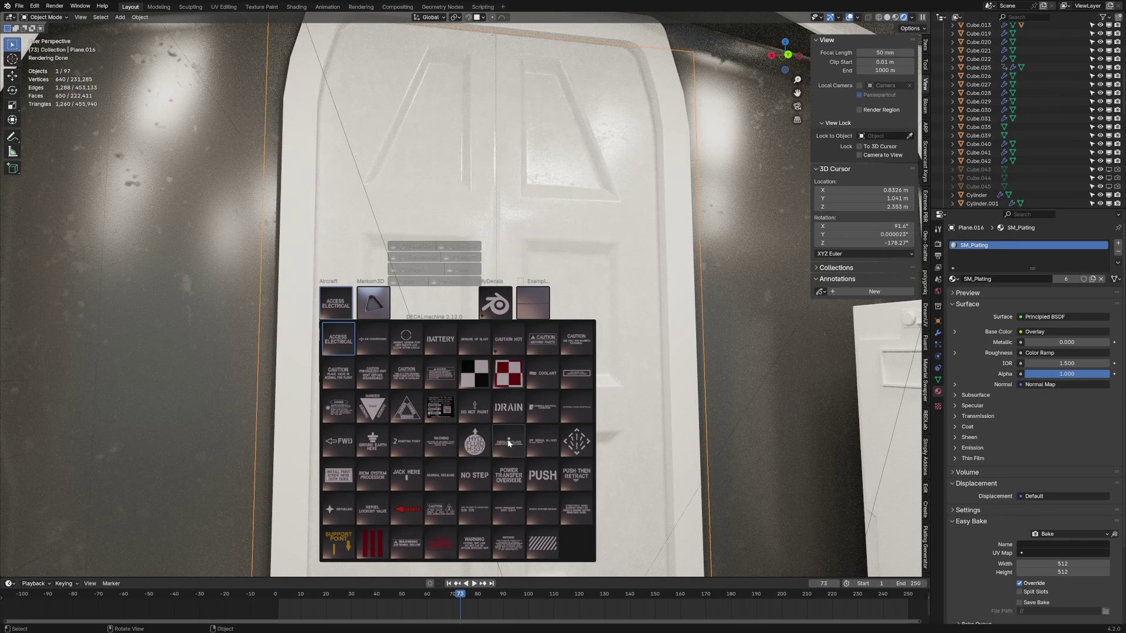
click(518, 432)
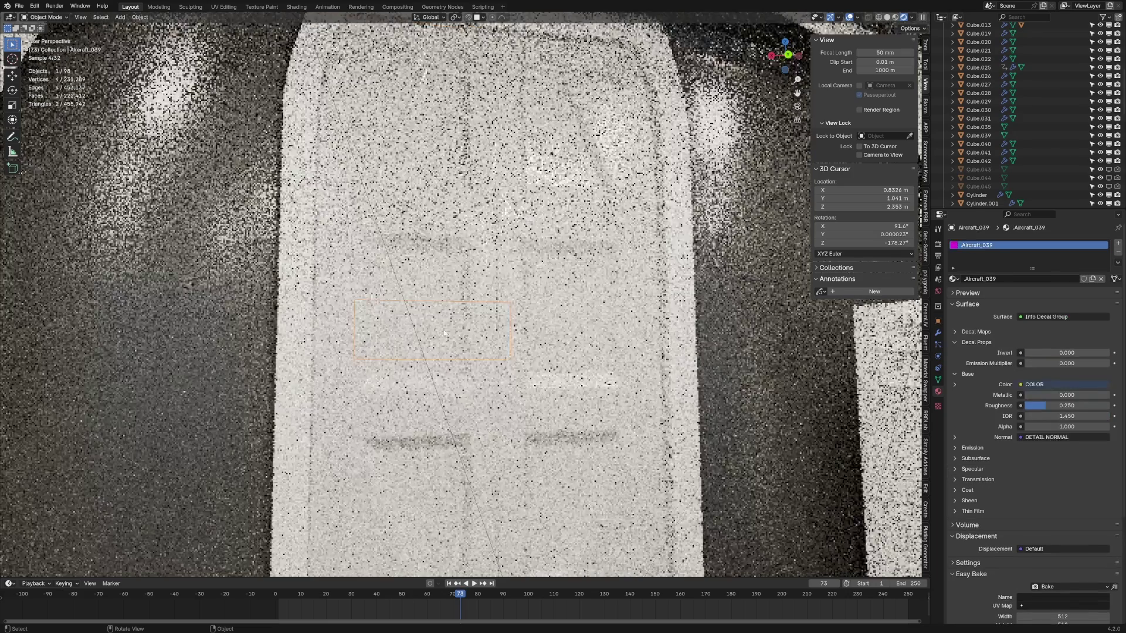
click(420, 406)
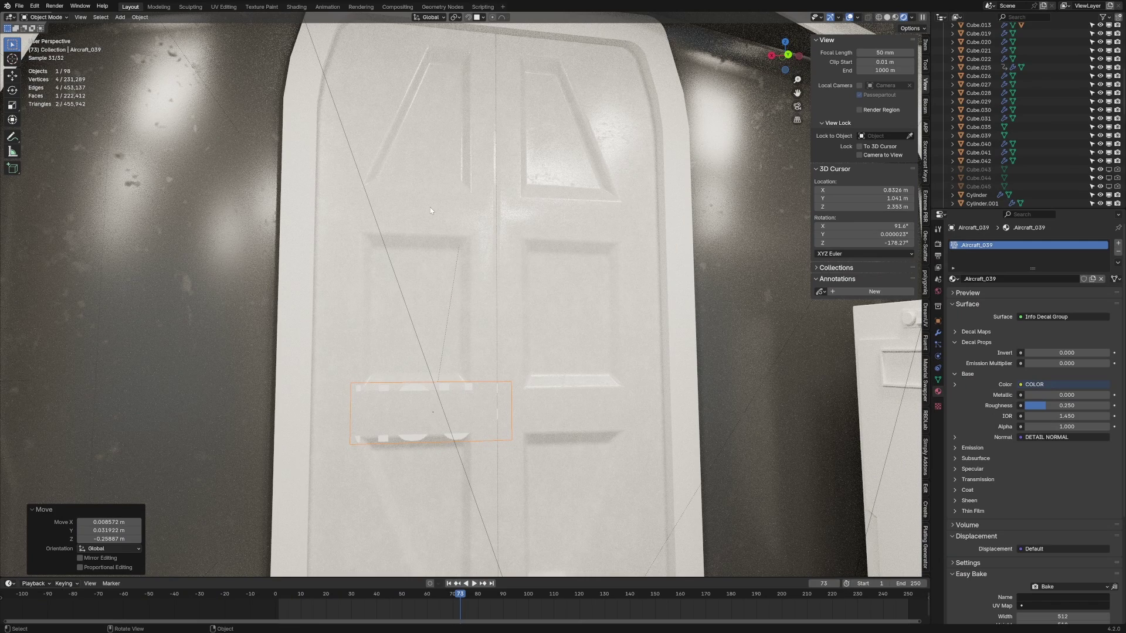
Step: Check the door with the Face Orientation overlay, recalculate its normals to the outside, and turn the overlay off again
click(859, 17)
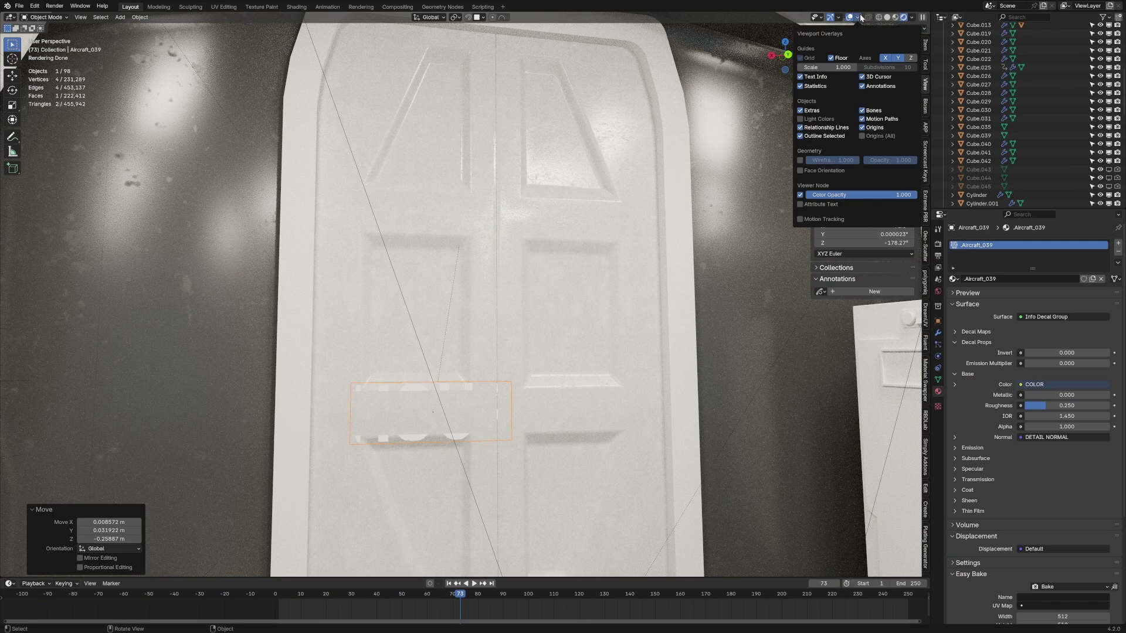
click(800, 170)
click(465, 244)
key(Tab)
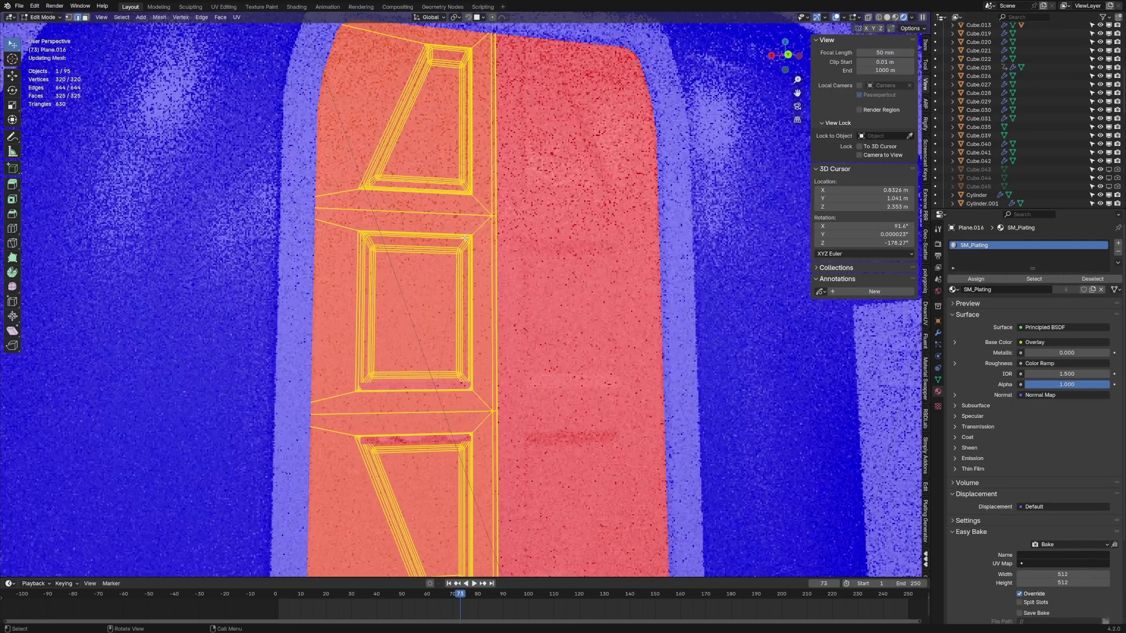
key(shift+n)
key(Tab)
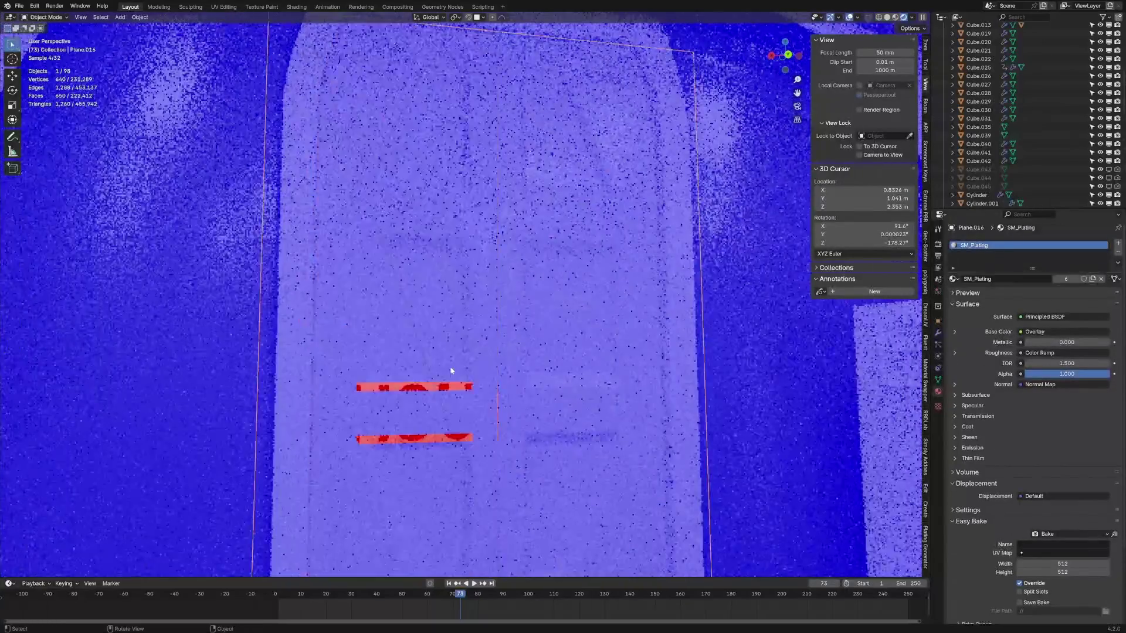
click(453, 385)
click(858, 18)
click(800, 171)
Step: Rotate the PUSH decal 90 degrees about Y and move it in the XZ plane onto the door's flat crossbar
key(r)
key(y)
key(9)
key(0)
key(Return)
key(g)
key(shift+y)
click(440, 423)
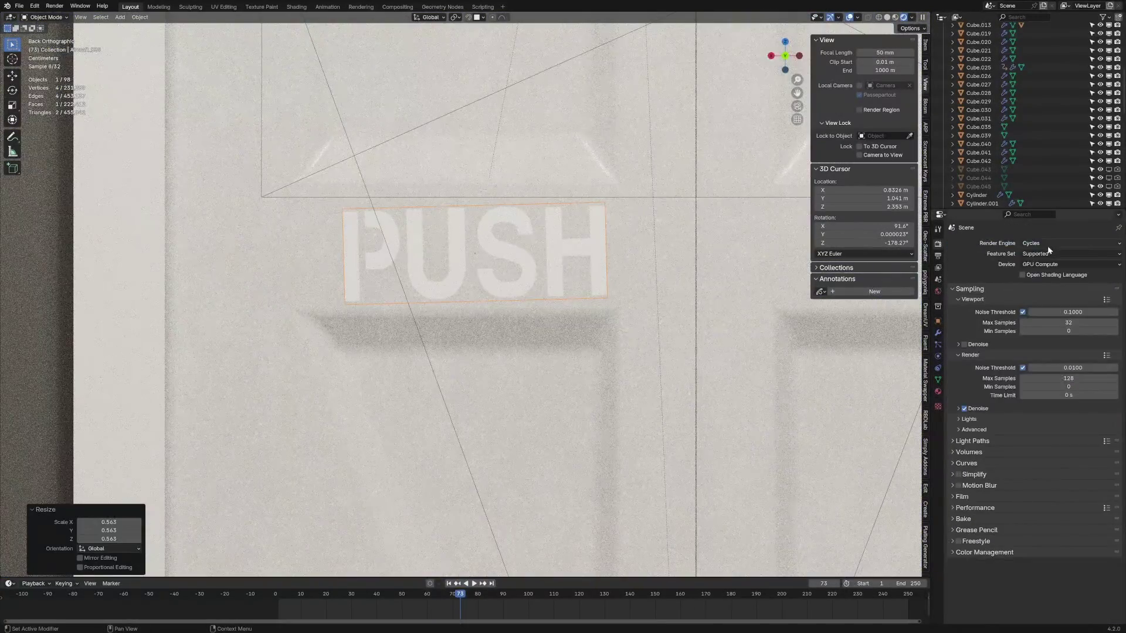
Step: Switch the render engine from Cycles to EEVEE and view the door with its decal
click(1070, 243)
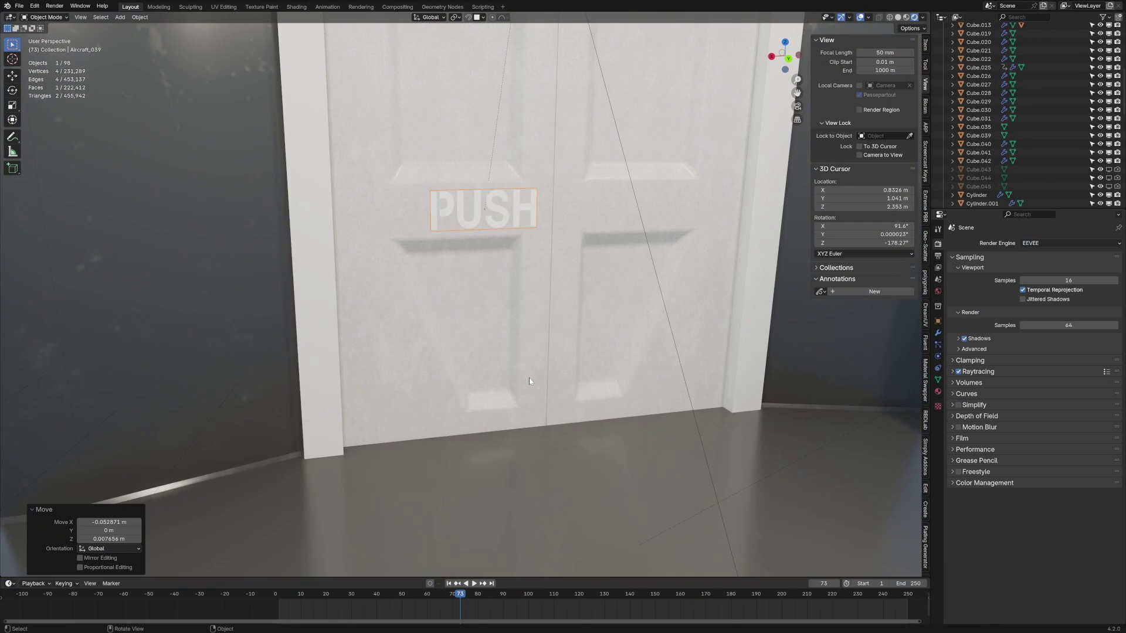
middle_drag(505, 375, 425, 329)
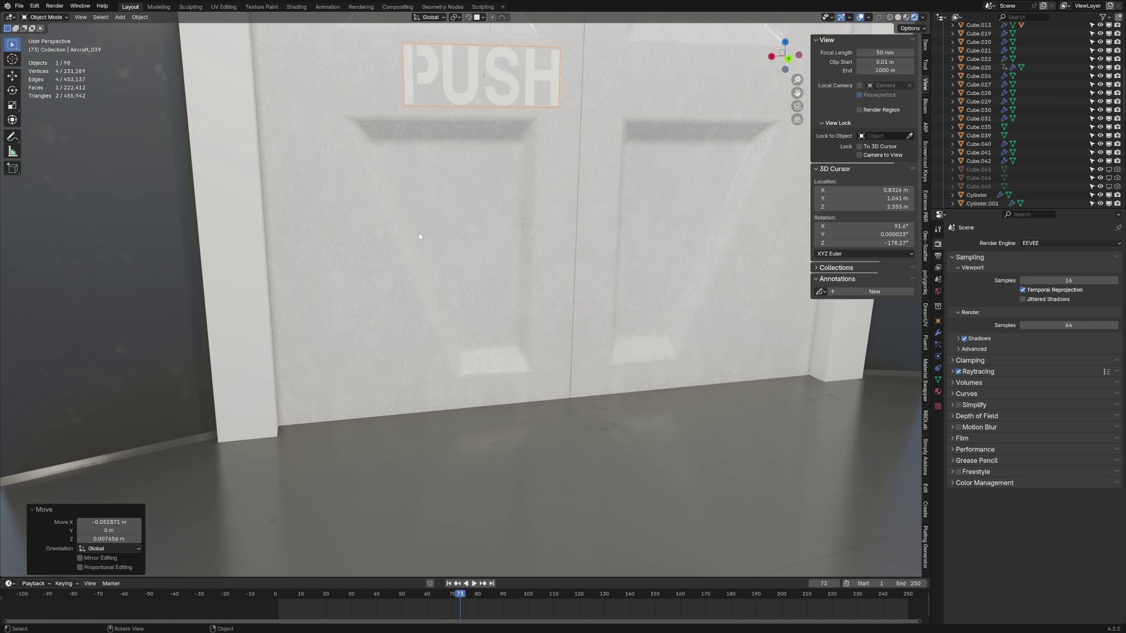
middle_drag(418, 237, 428, 240)
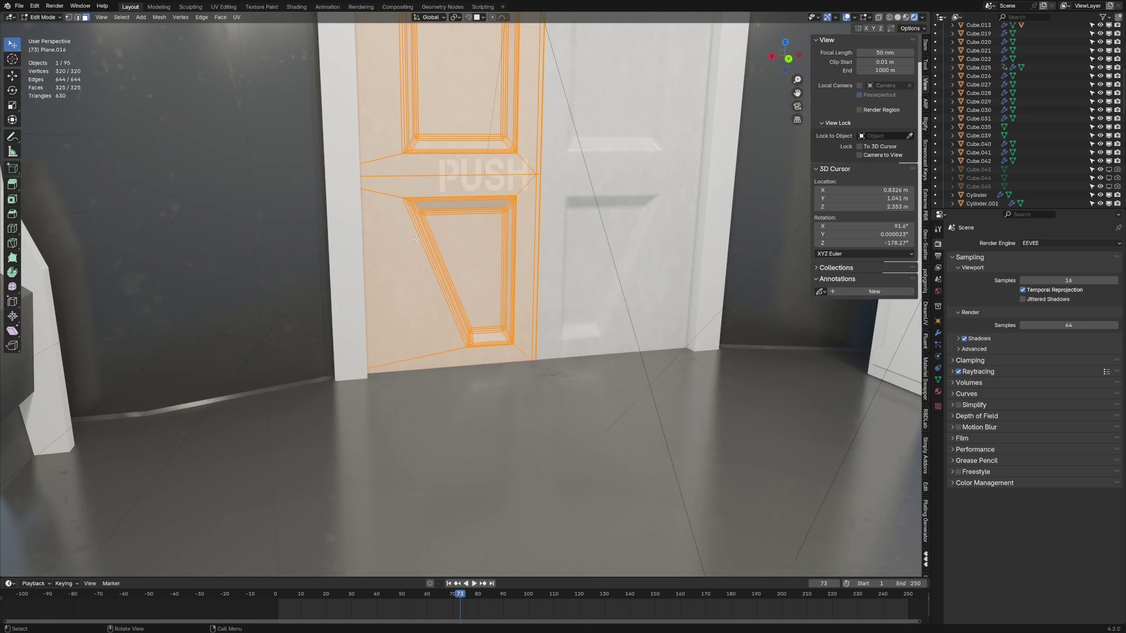
Step: Duplicate the edge loop around the left leaf's lower recess and move the copy about 0.26 m along Y, out from the door
scroll(416, 239, up, 3)
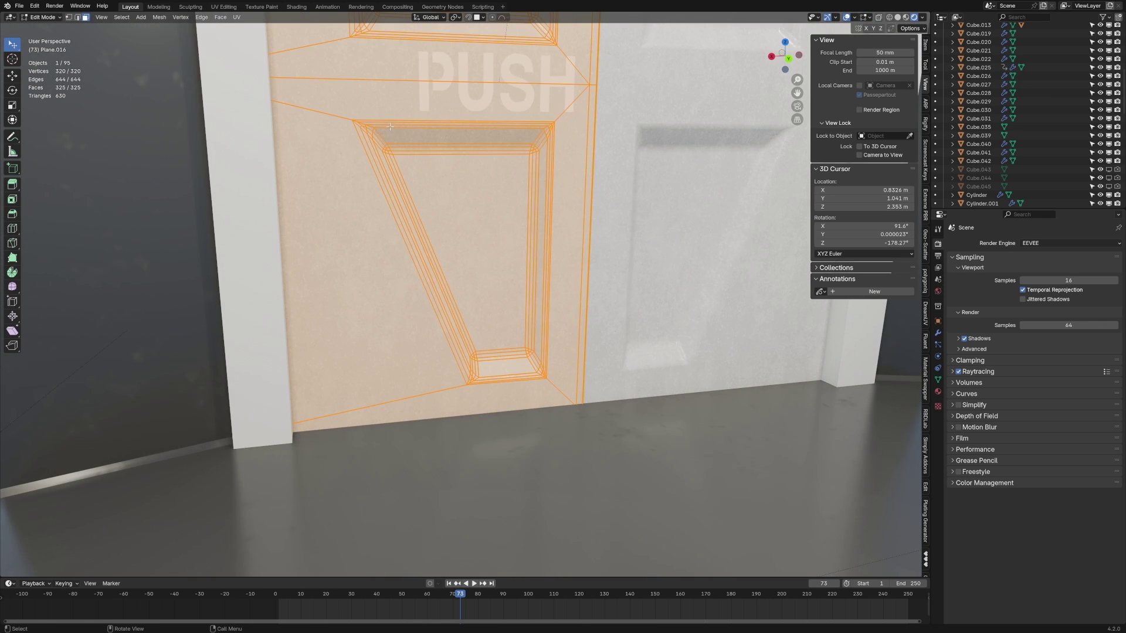
alt+click(384, 138)
key(2)
alt+click(553, 320)
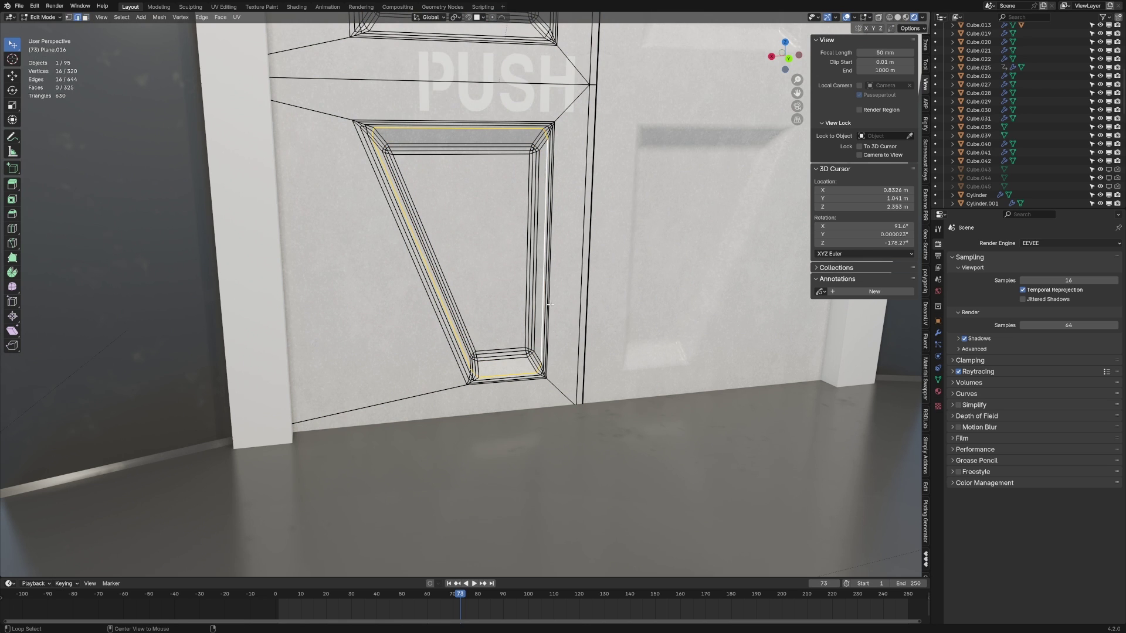
key(shift+d)
right_click(557, 352)
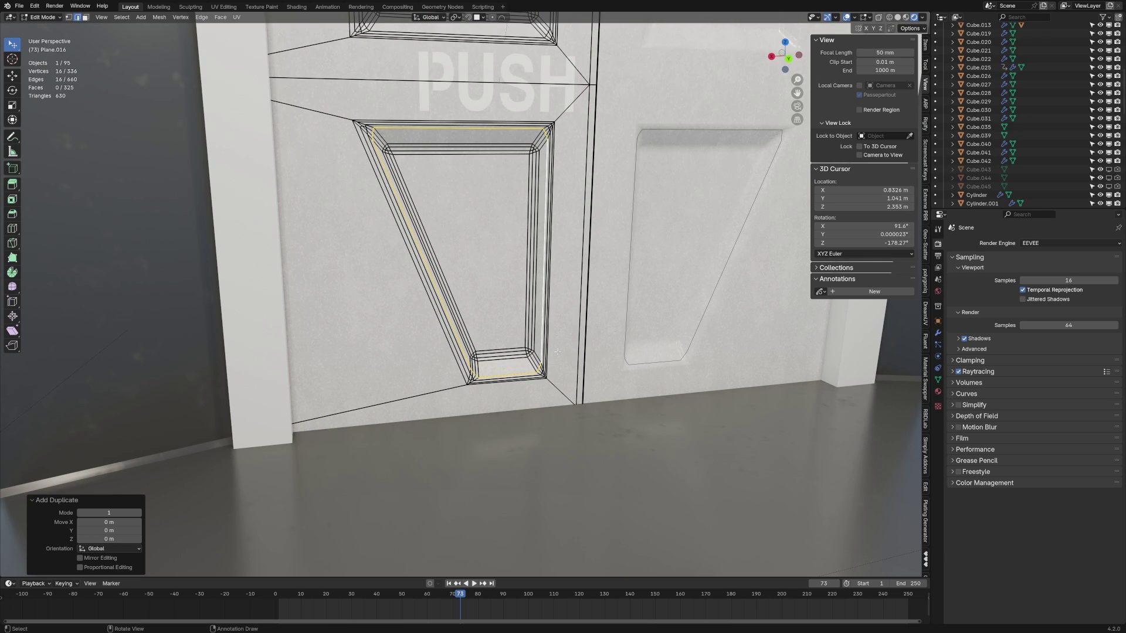
key(g)
key(y)
click(590, 399)
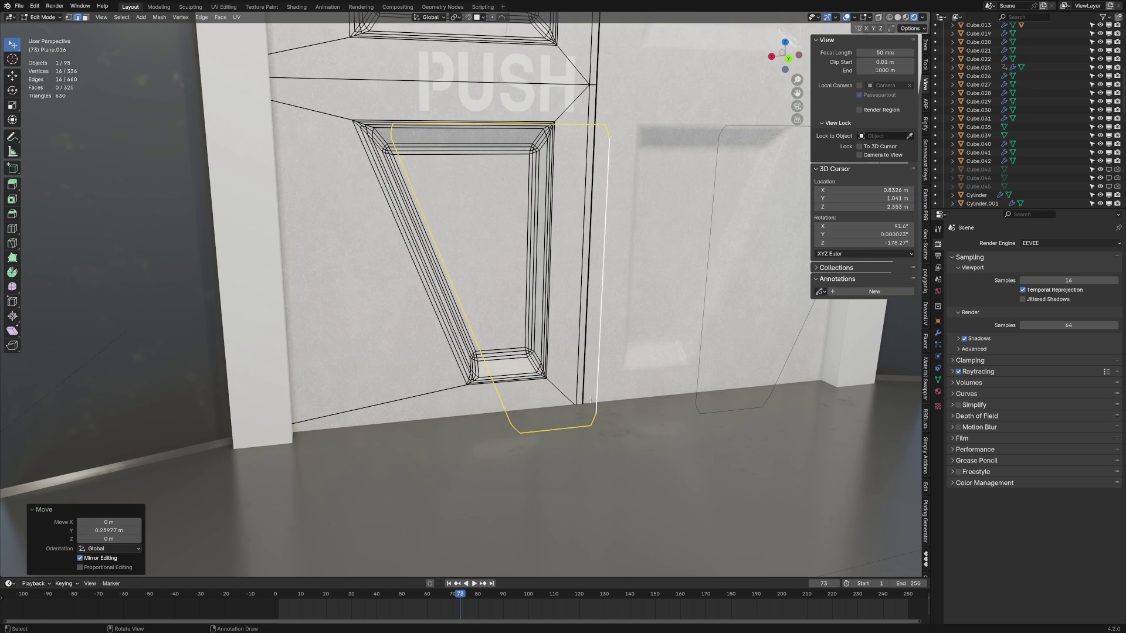
Step: Separate the copied edge loop into its own object and open that object for mesh editing
key(p)
click(591, 401)
key(Tab)
click(559, 428)
key(Tab)
Step: Scale the separated loop by about 1.11 and move its side vertices outward along X to widen the outline around the recess
key(ctrl+KP_1)
key(s)
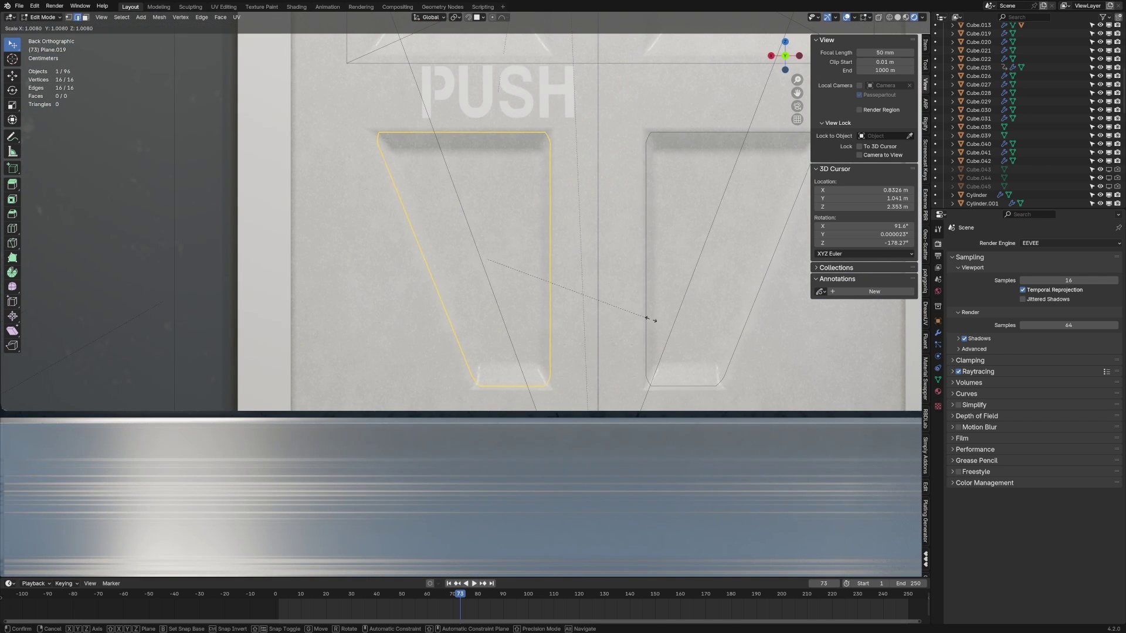
click(668, 317)
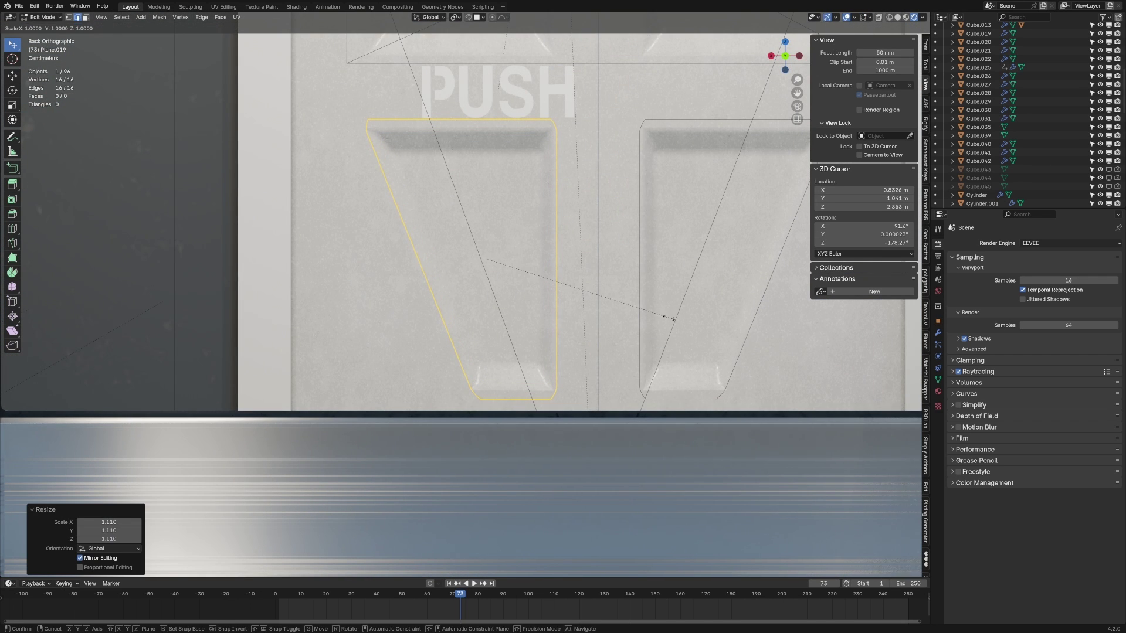
key(1)
key(ctrl+z)
key(g)
key(y)
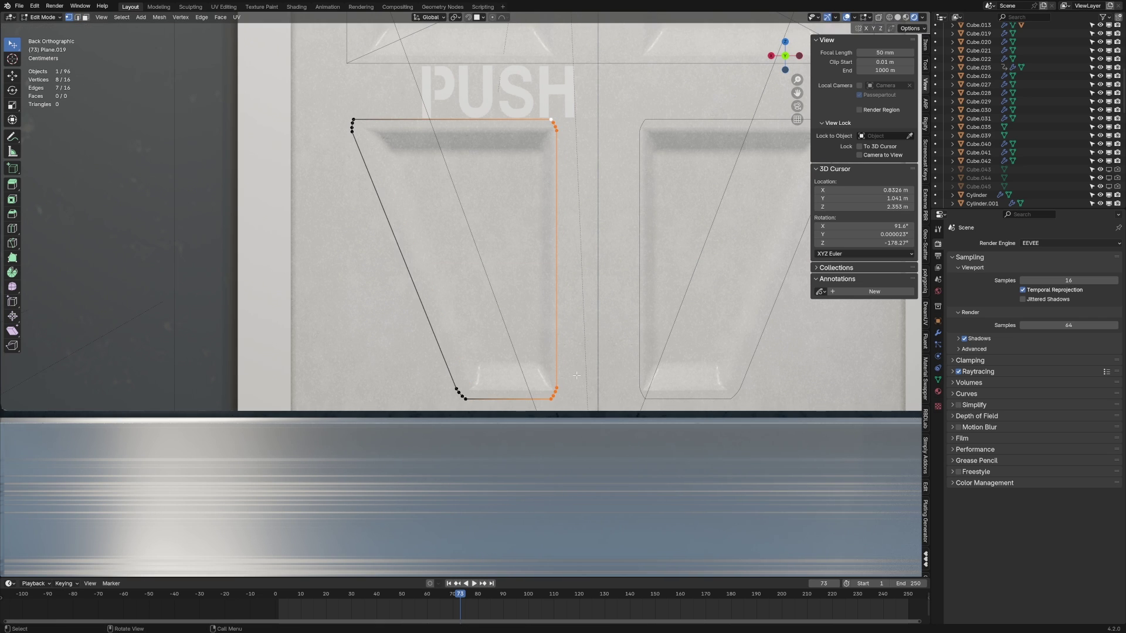
key(g)
key(x)
click(588, 374)
Step: Extrude the loop toward the door and fill both open ends with faces to form a closed solid
key(e)
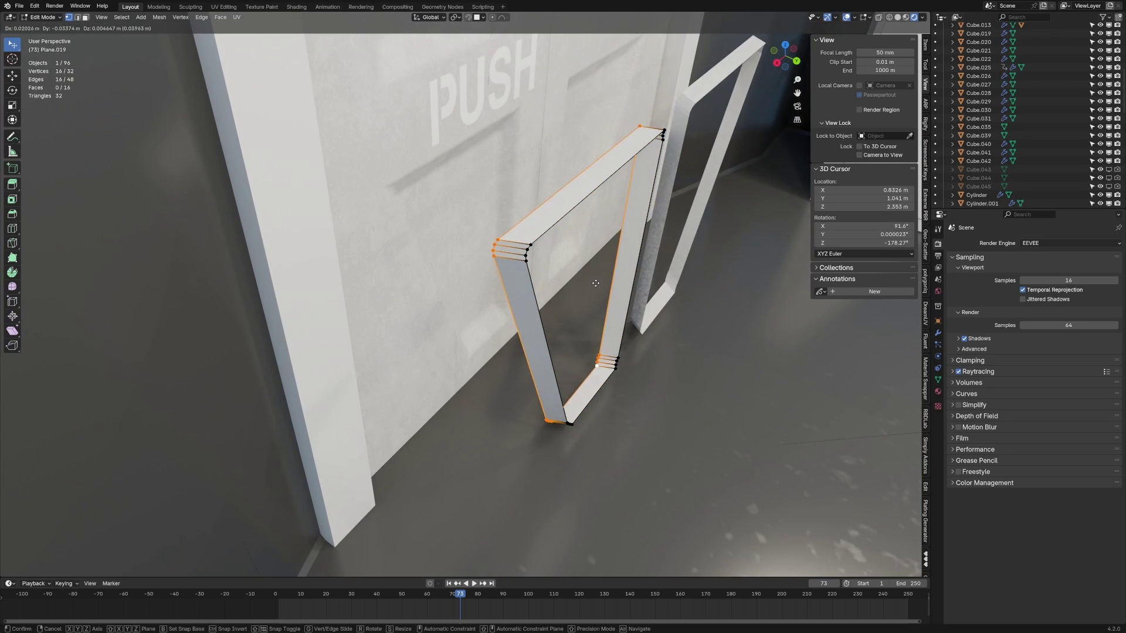
key(x)
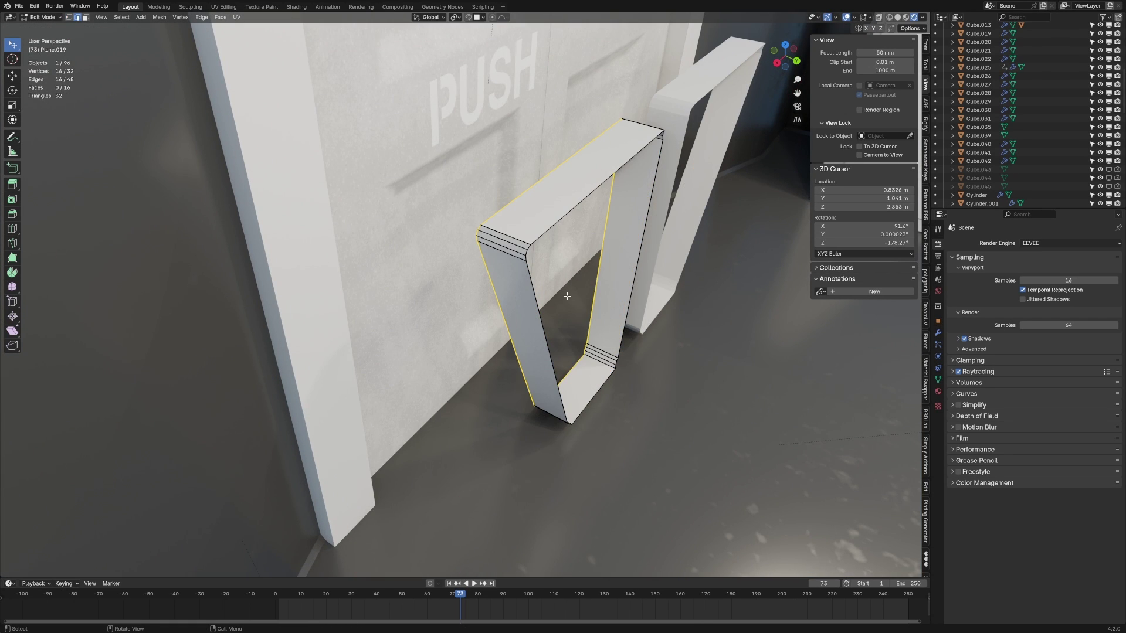
key(f)
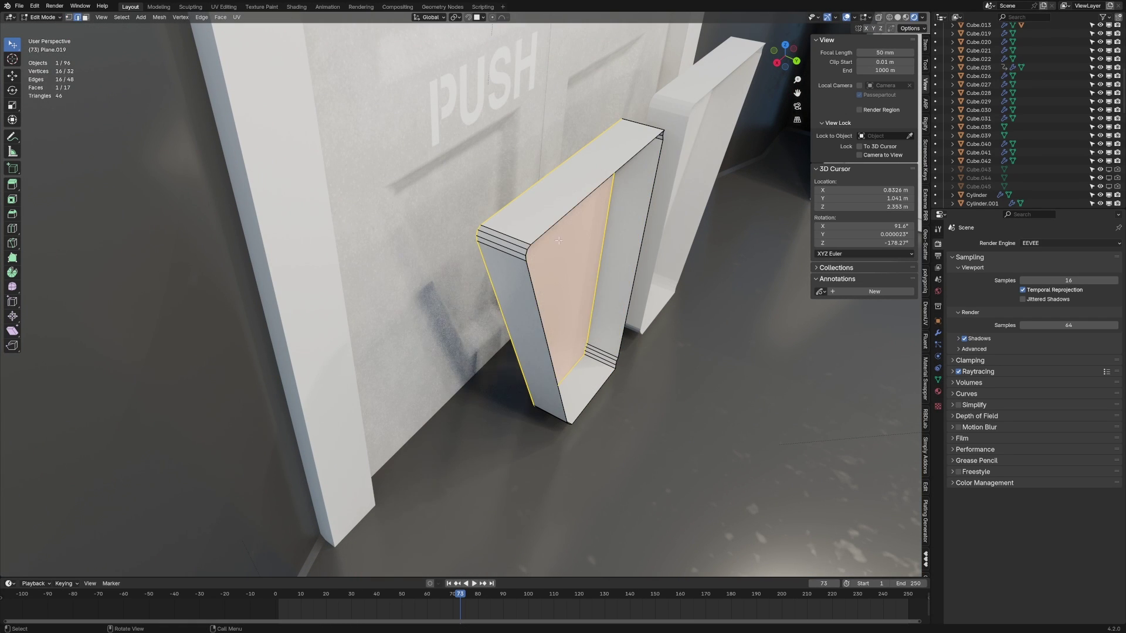
alt+click(549, 228)
key(f)
Step: Recalculate the solid's normals to the outside and move it along Y until it intersects the door surface
key(a)
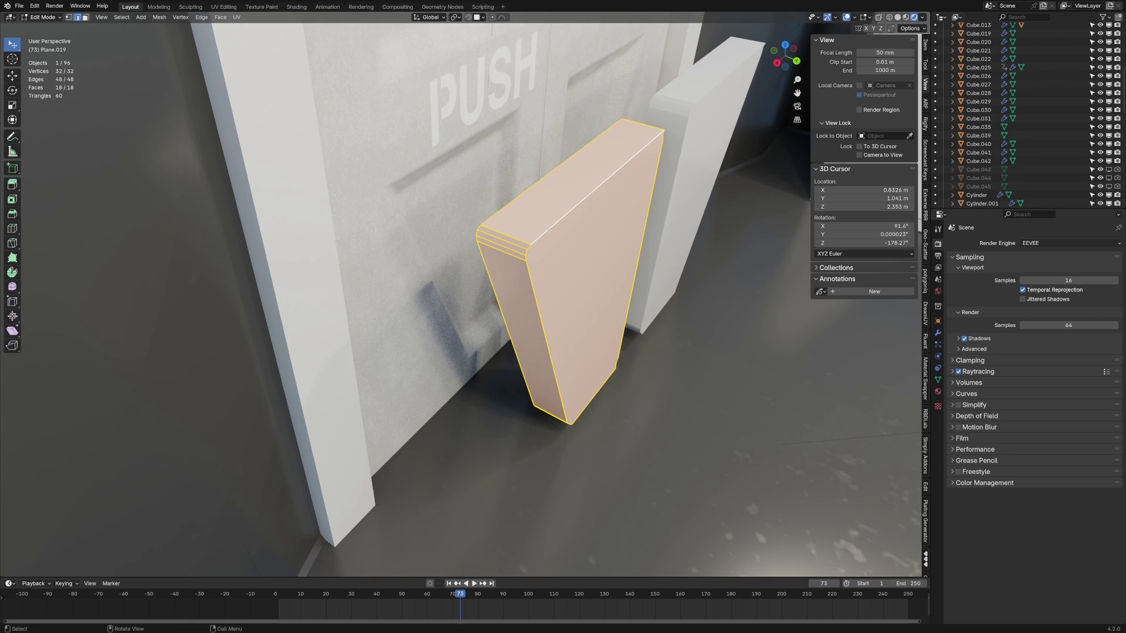
key(shift+n)
key(g)
key(y)
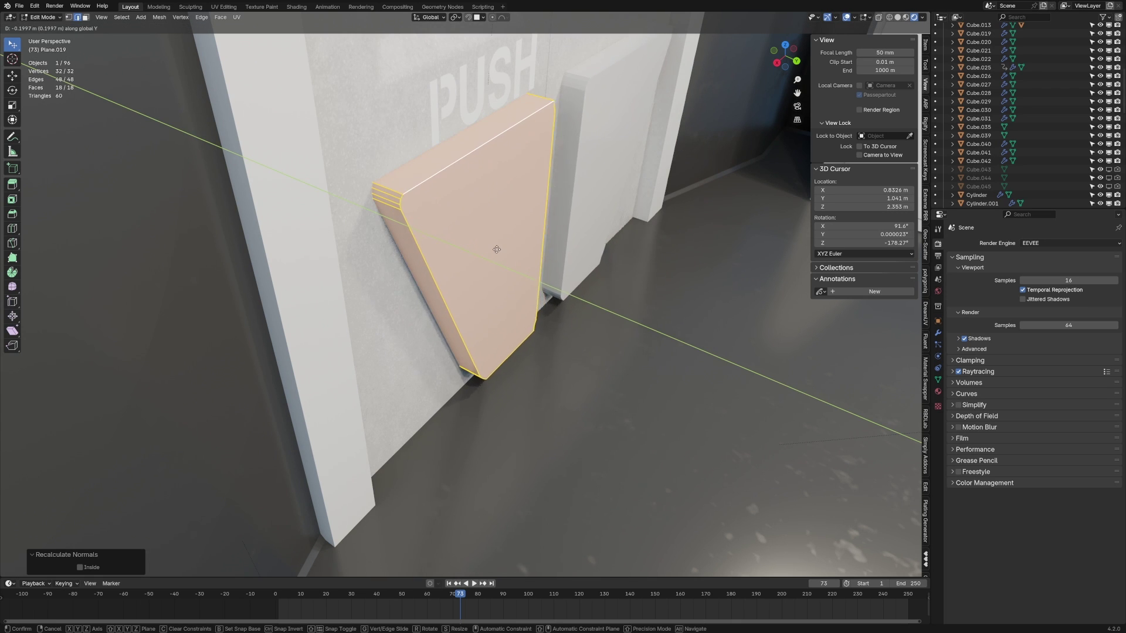
click(490, 246)
Step: Slice the door with the closed solid using DECALmachine to lay a panel decal around both lower recesses
middle_drag(516, 257, 360, 309)
key(Tab)
shift+click(360, 309)
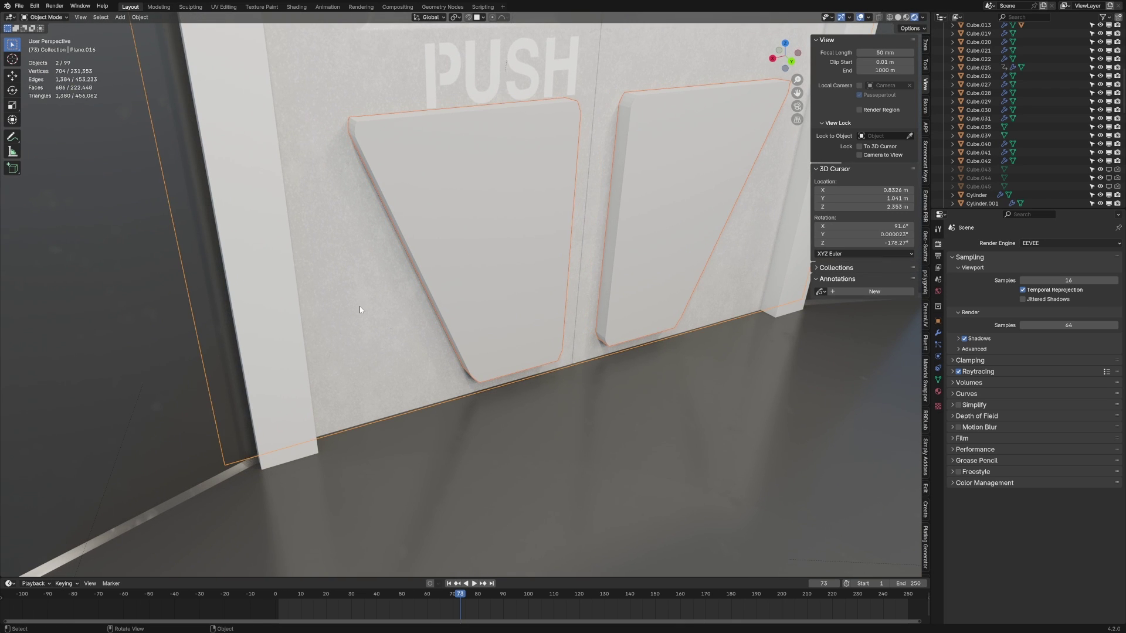
key(d)
click(386, 246)
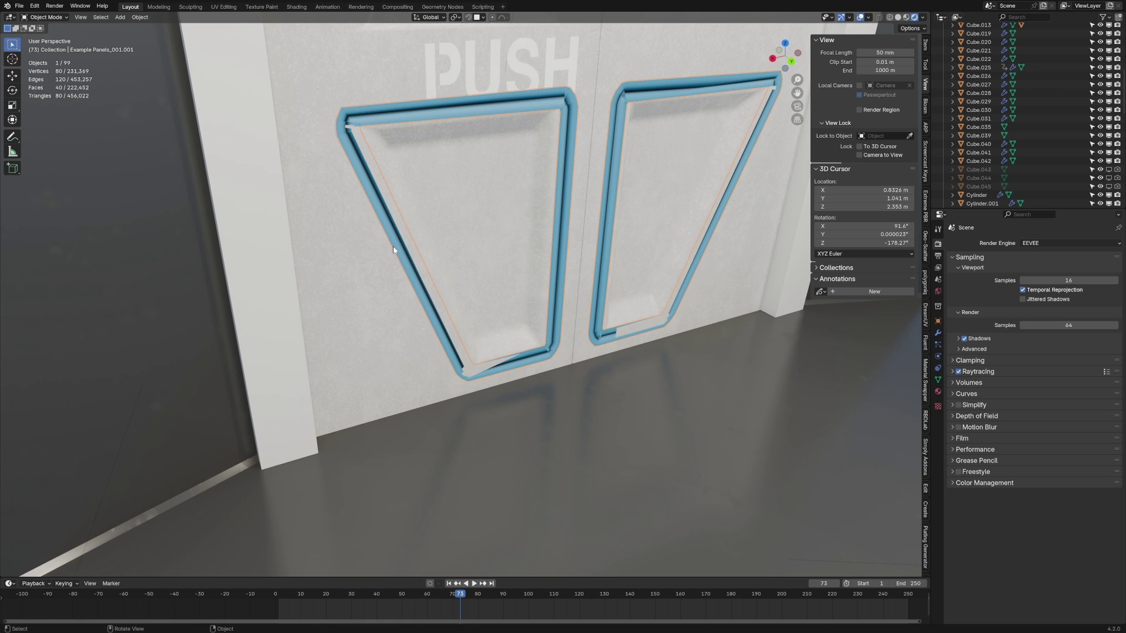
Step: Open the material properties of the panel decal around the lower recesses
middle_drag(393, 249, 289, 331)
scroll(502, 150, up, 3)
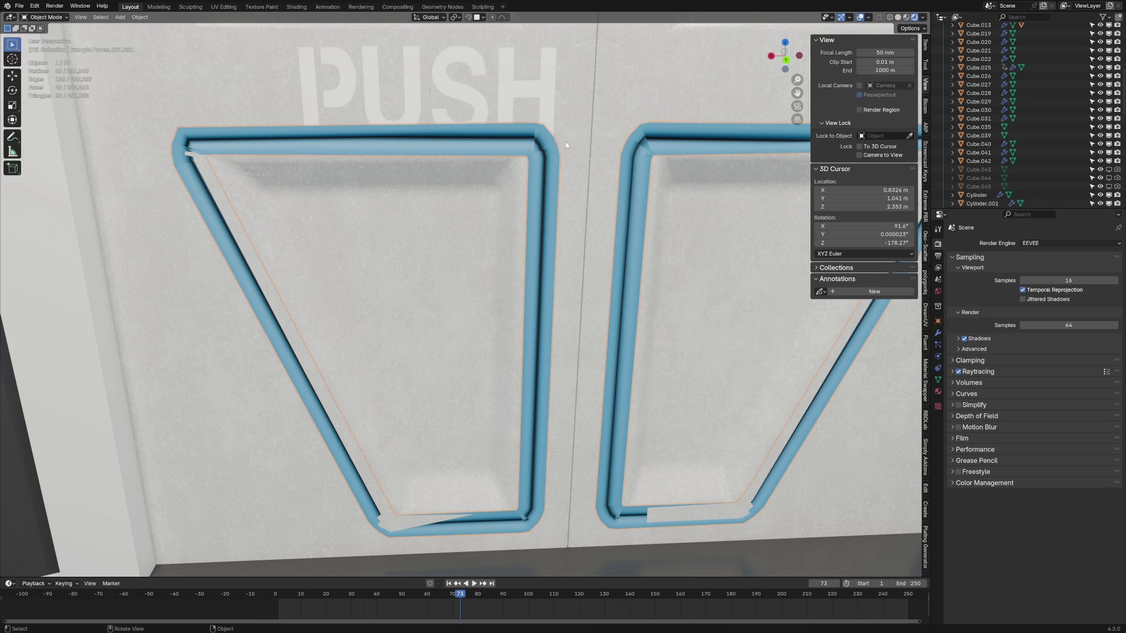
click(938, 392)
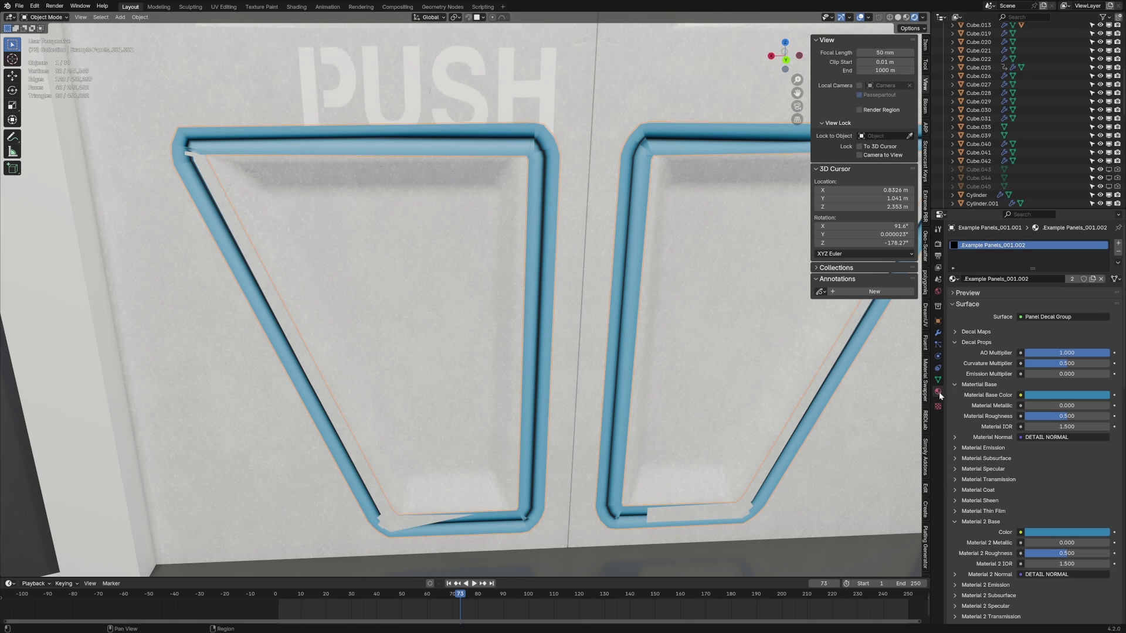
Step: Adjust the panel decal around the lower recesses to a panel width of 0.010
key(d)
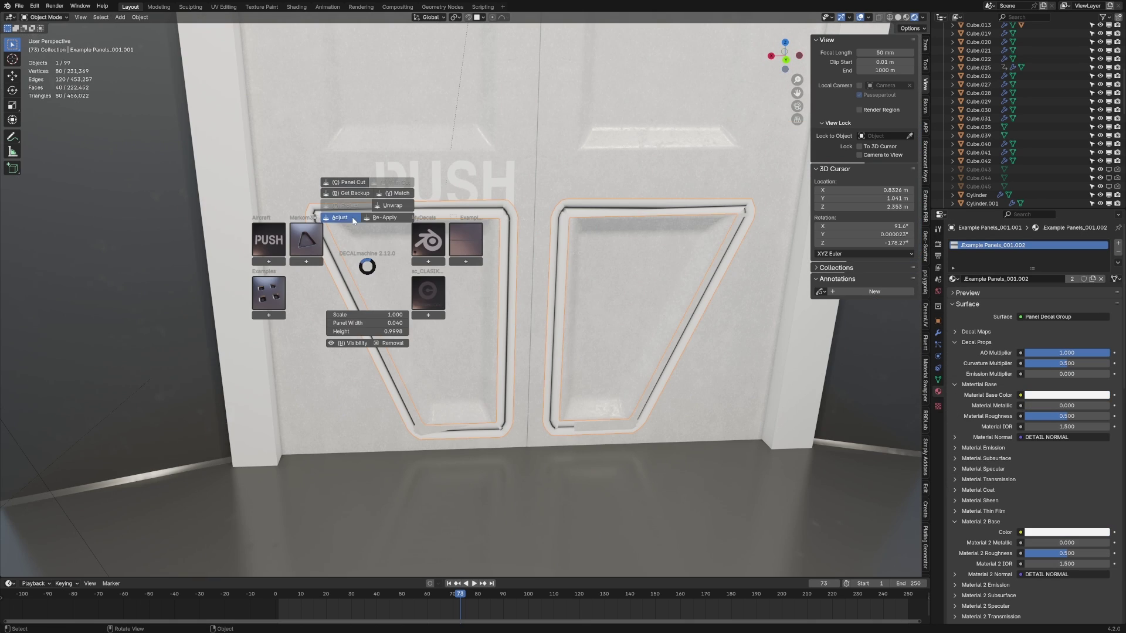
click(340, 217)
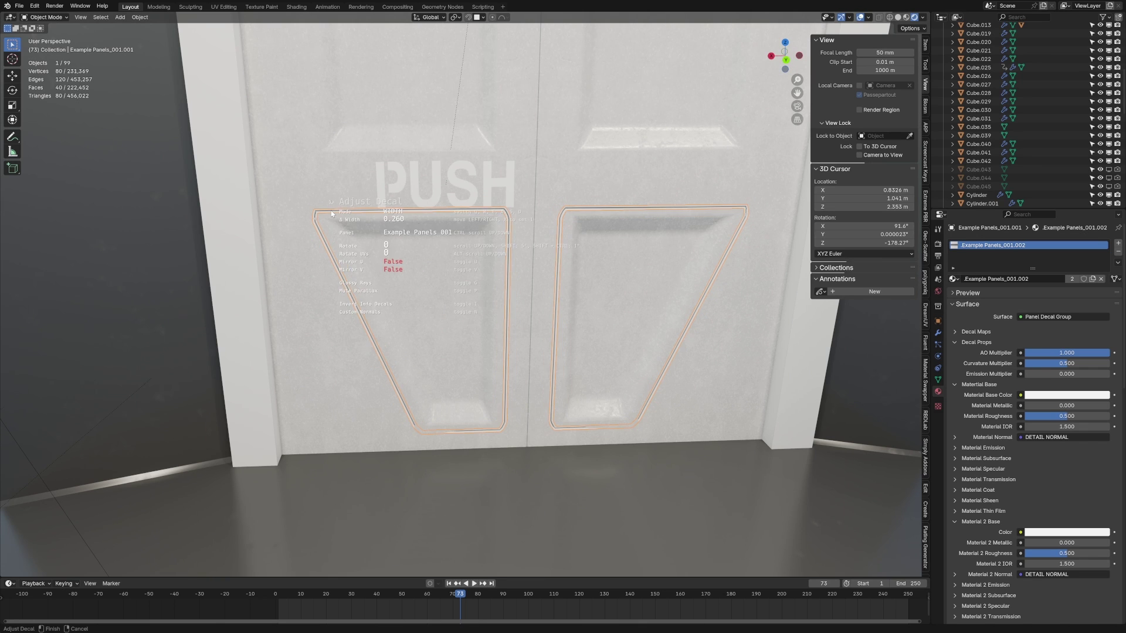
click(368, 241)
Step: Adjust the panel decal's height above the door surface and check the door from farther inside the cabin
key(d)
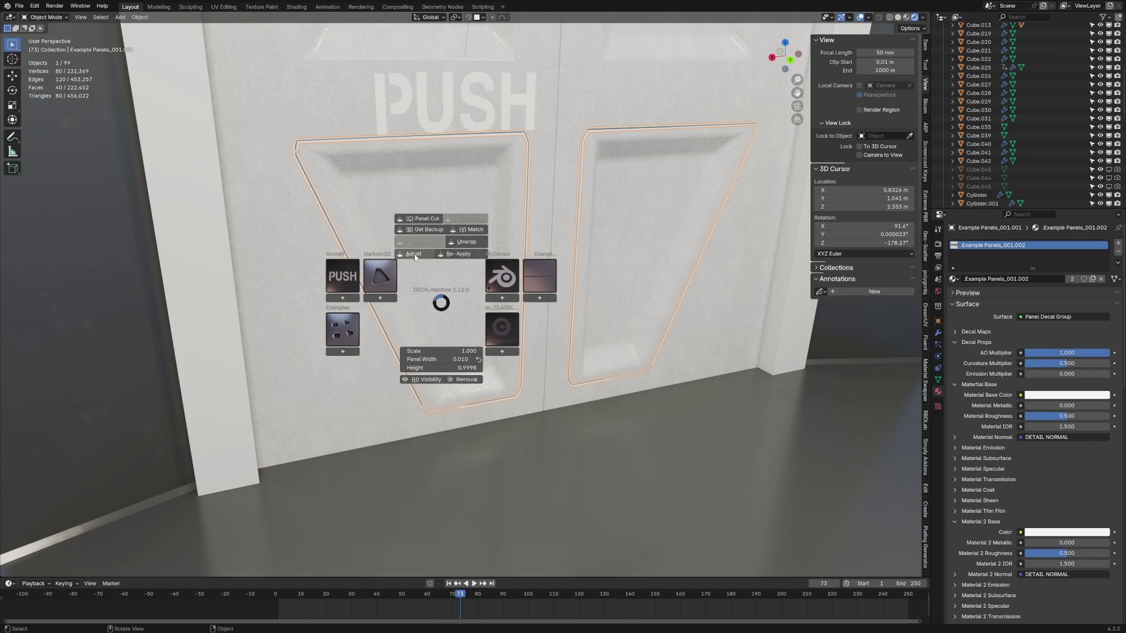
click(414, 256)
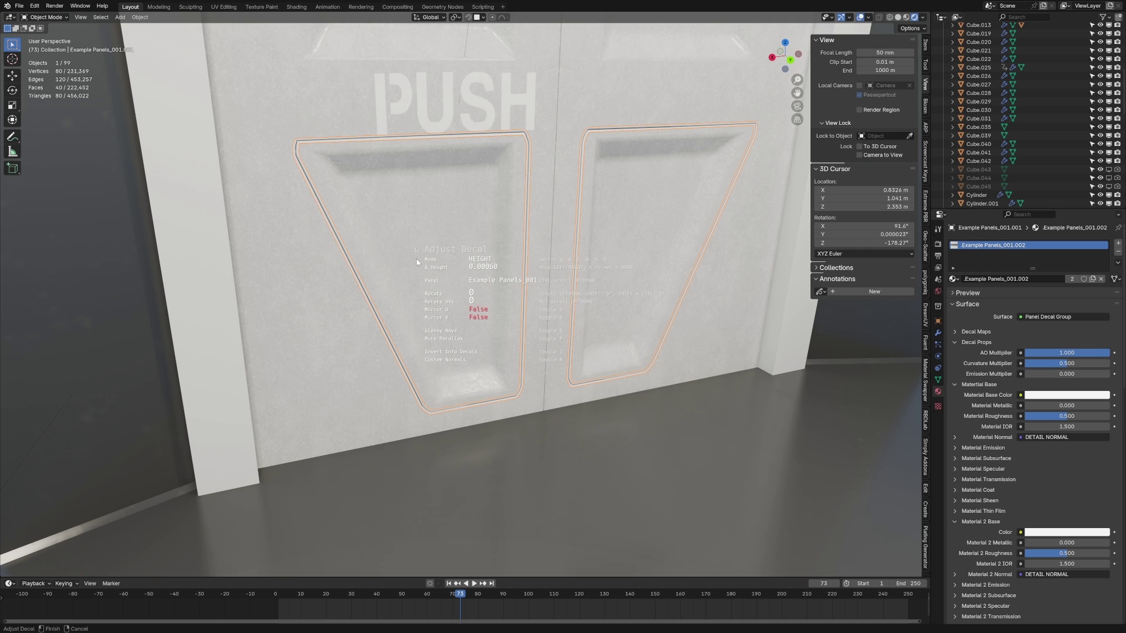
click(417, 259)
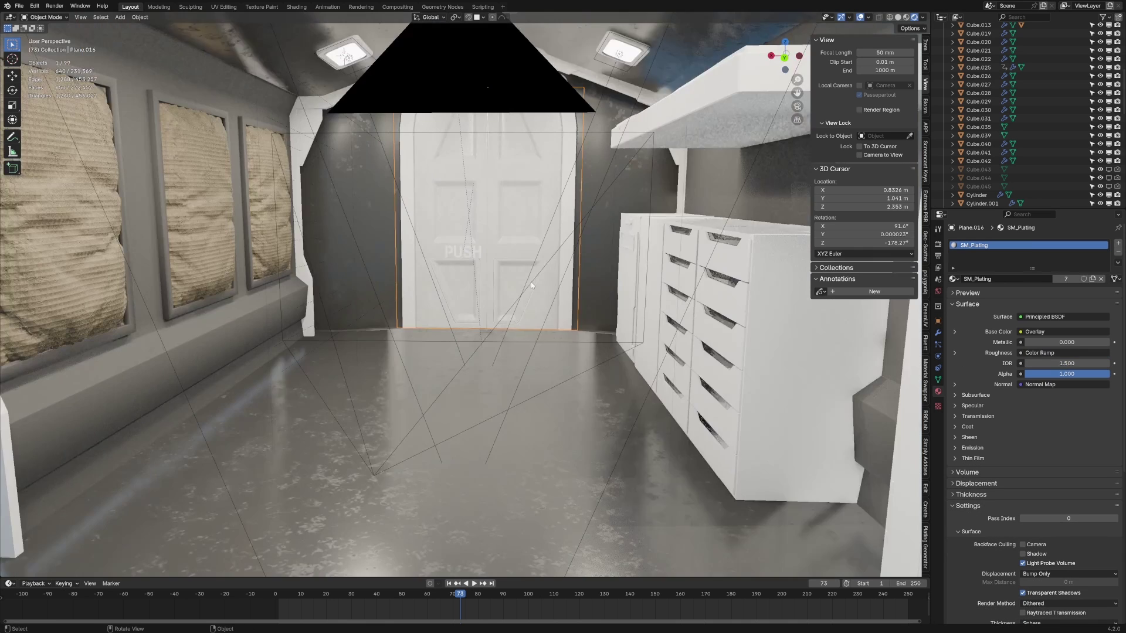
scroll(531, 286, up, 6)
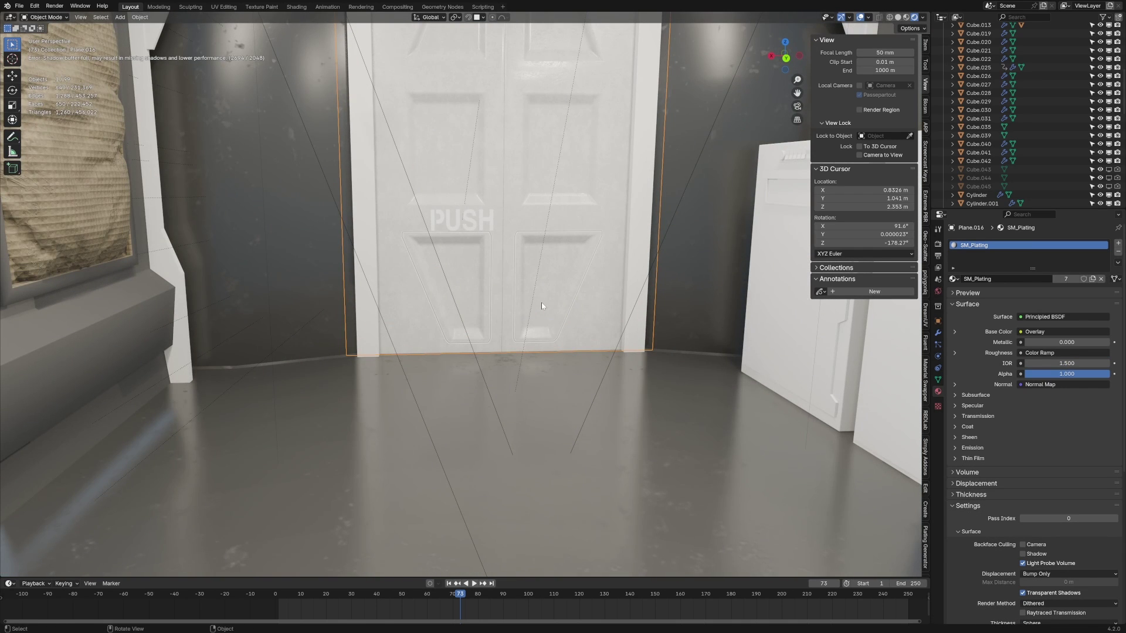
scroll(541, 306, up, 8)
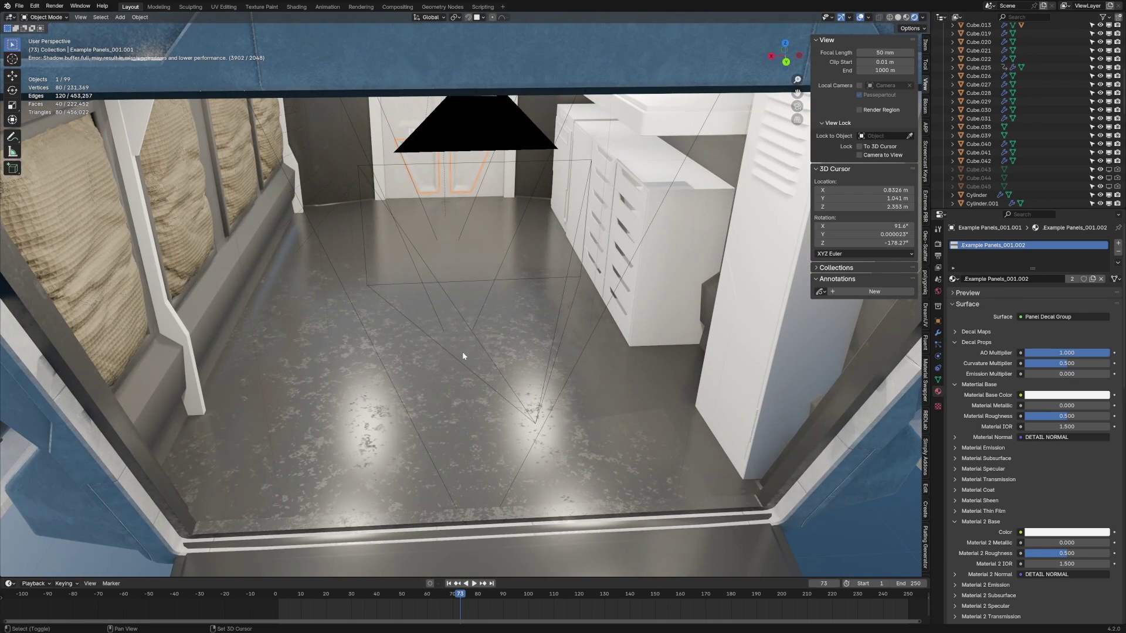
Step: Add a cube on the cabin floor, move it up about 0.22 m, and bevel its edges
key(shift+a)
mouse_move(454, 362)
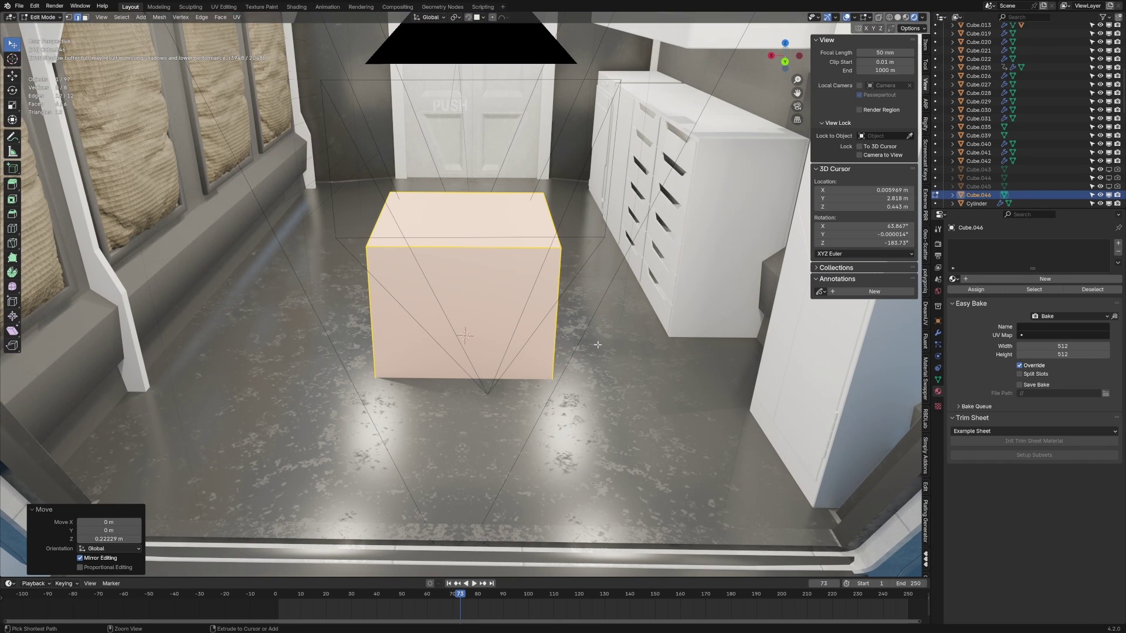
key(ctrl+b)
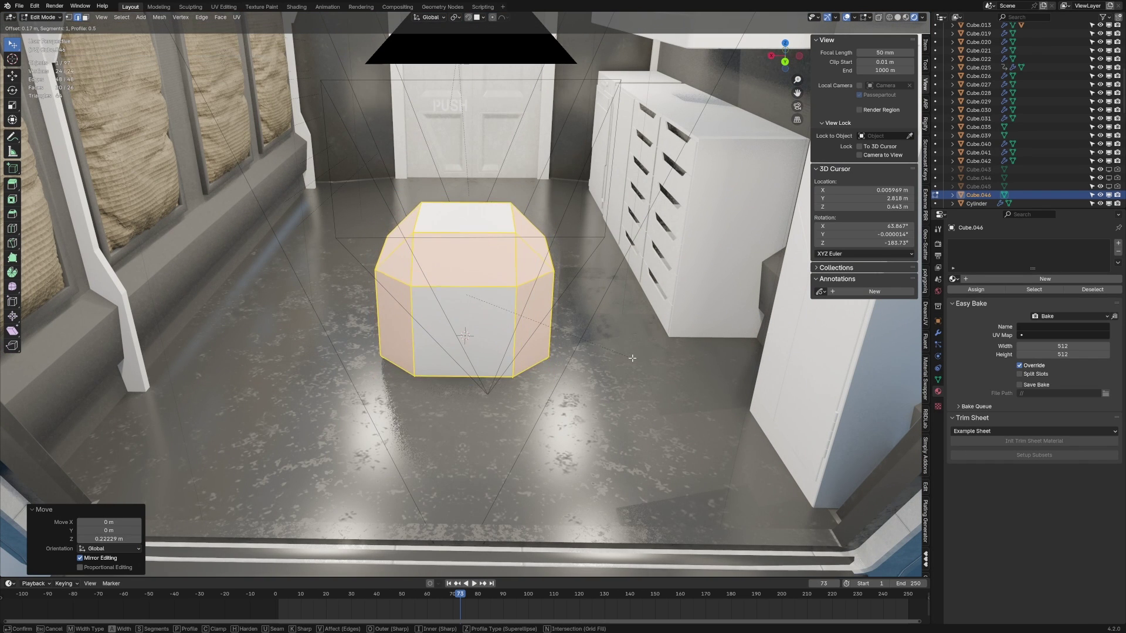
Step: Slice the floor with the bevelled cube to lay a rounded rectangular panel decal on it
key(d)
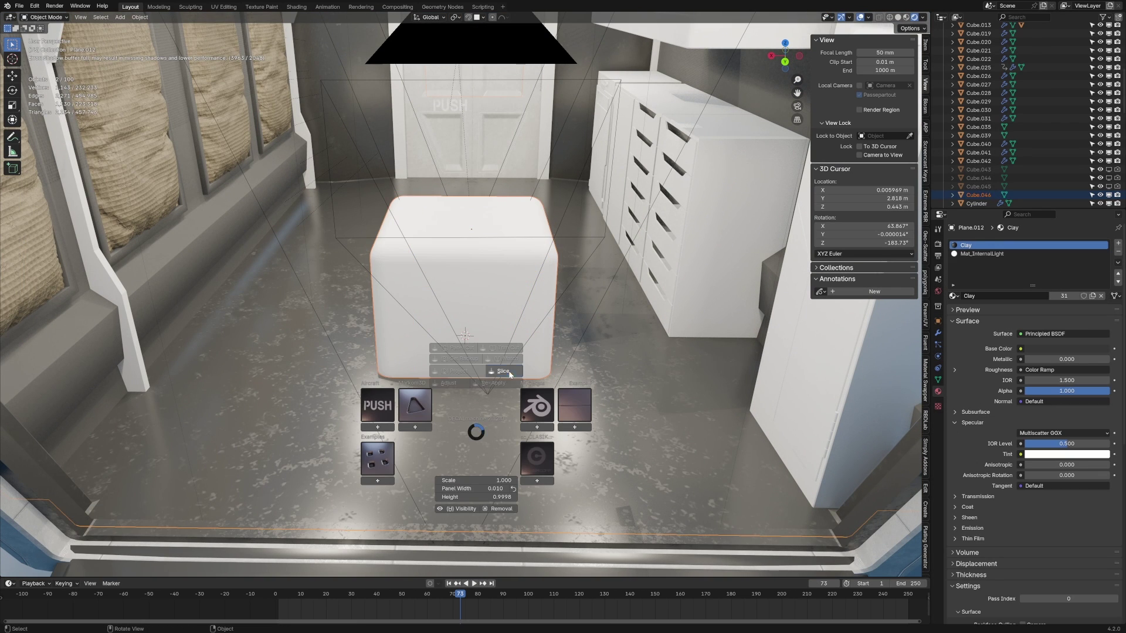
click(509, 371)
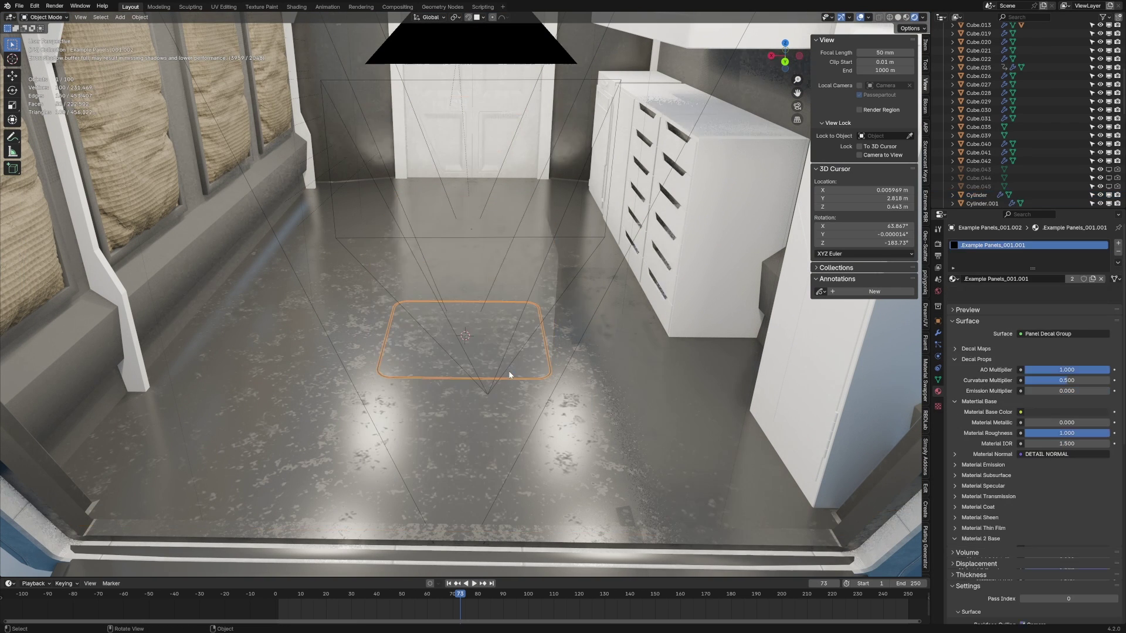
click(631, 380)
middle_drag(630, 382, 616, 389)
scroll(505, 428, up, 3)
middle_drag(478, 427, 473, 451)
scroll(473, 449, up, 3)
shift+middle_drag(478, 364, 496, 246)
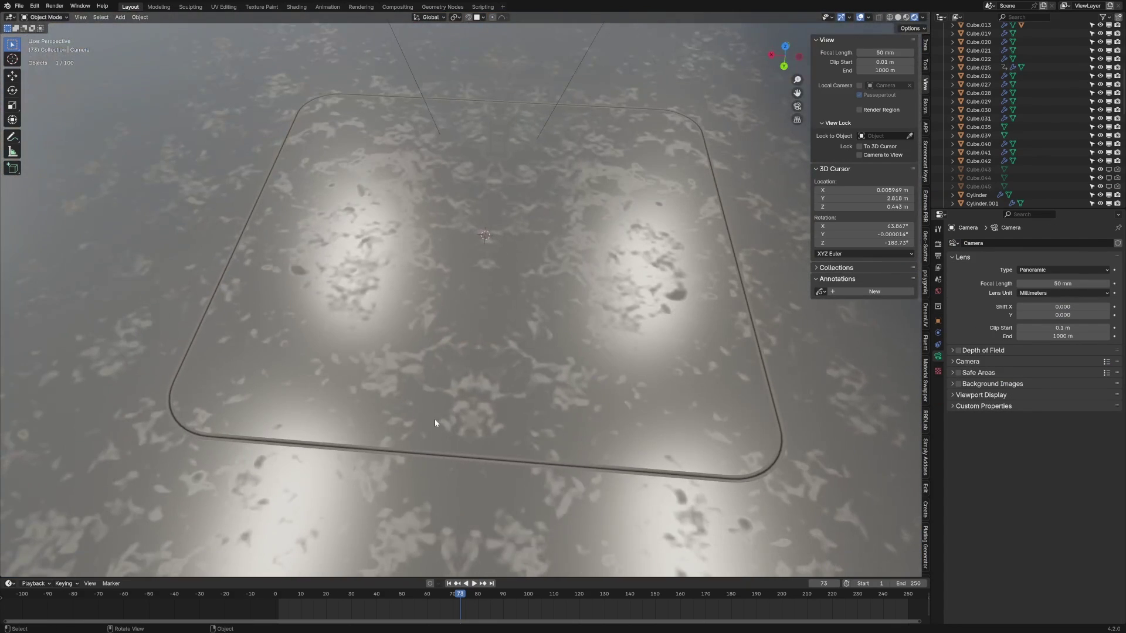
Step: Insert the Markom3D_032_Intert_05 decal from the Markom3D library near the front edge of the floor panel outline
key(d)
click(387, 402)
click(372, 390)
click(384, 400)
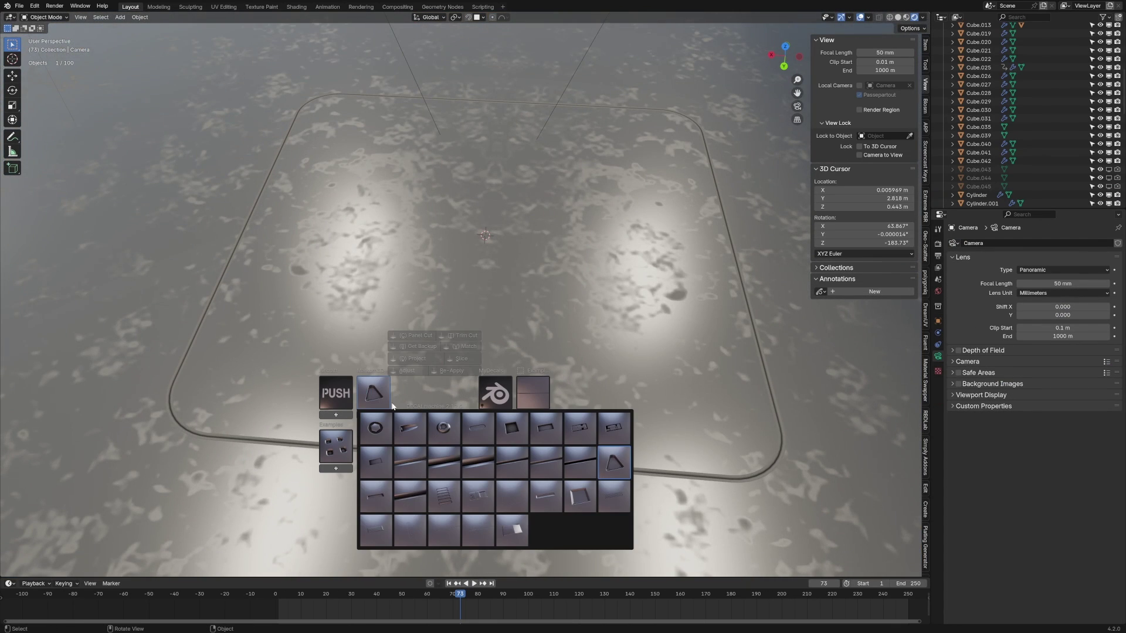
click(505, 536)
Step: Scale down the inserted recess decal and move it along Y up against the floor panel's front line
key(s)
click(462, 435)
key(g)
key(y)
click(459, 435)
middle_drag(458, 435, 358, 443)
scroll(458, 435, up, 4)
key(s)
click(623, 381)
key(g)
key(y)
click(588, 378)
Step: Move the recess decal about 0.0002 m along Z so it sits just above the panel line
middle_drag(588, 379, 550, 326)
scroll(483, 339, up, 3)
middle_drag(484, 338, 466, 322)
key(g)
key(z)
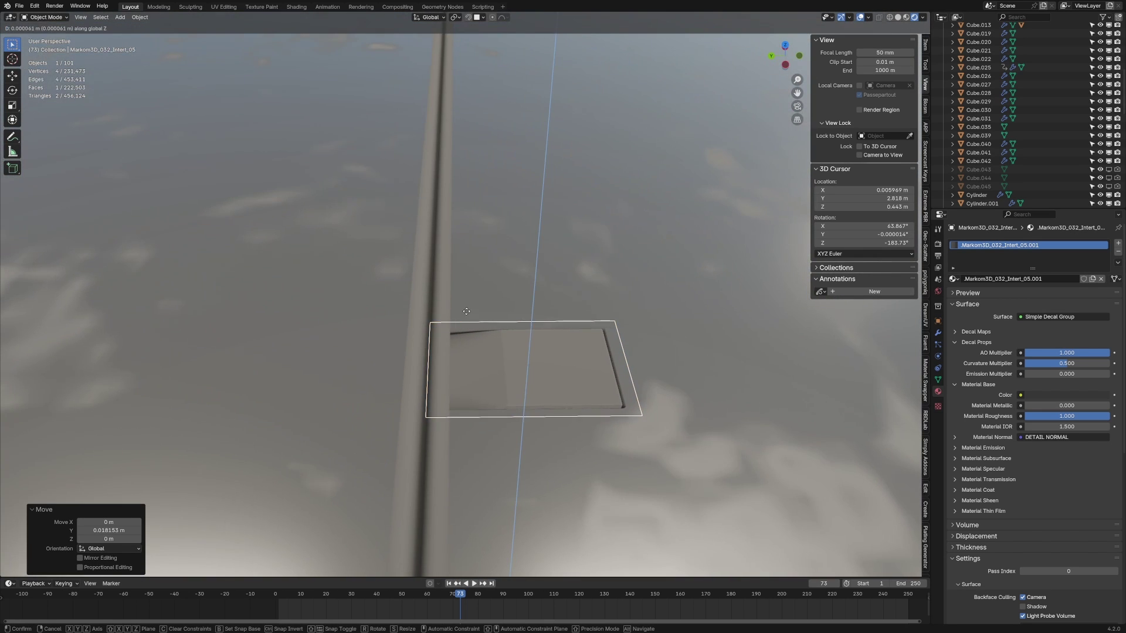
click(469, 317)
Step: Duplicate the recess decal and move the copy about -0.16 m along X on the same panel edge
key(KP_7)
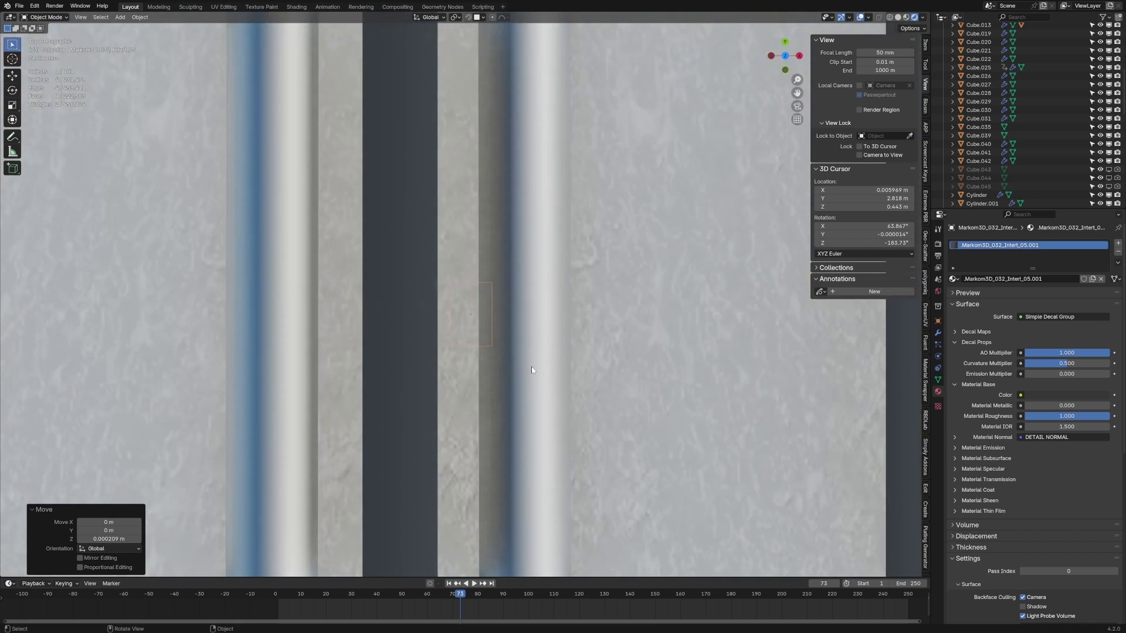
middle_drag(531, 367, 528, 337)
scroll(540, 343, up, 3)
key(shift+d)
key(x)
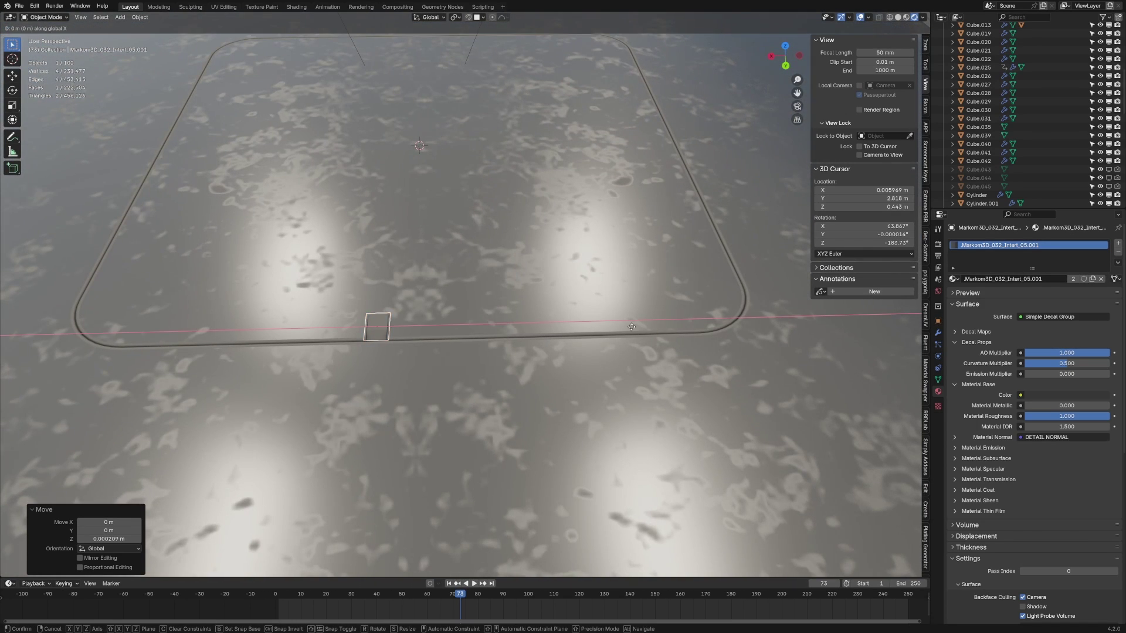
click(675, 322)
Step: Set the original recess decal's X location to 0.116056 m so it mirrors its copy across the floor panel's front edge
scroll(516, 348, down, 6)
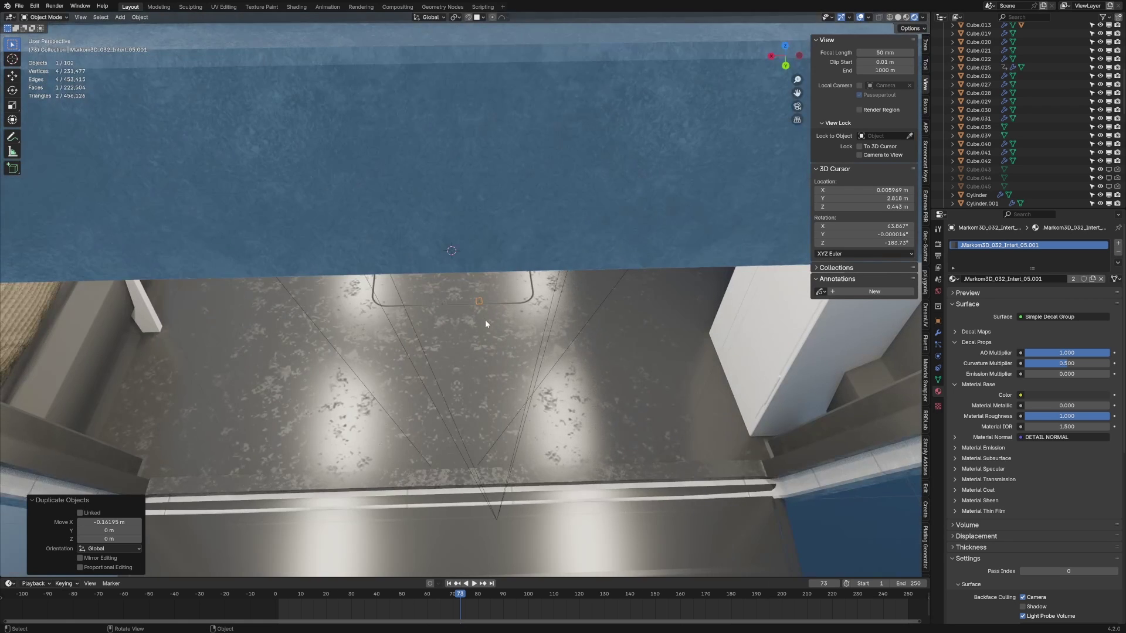
scroll(478, 305, up, 5)
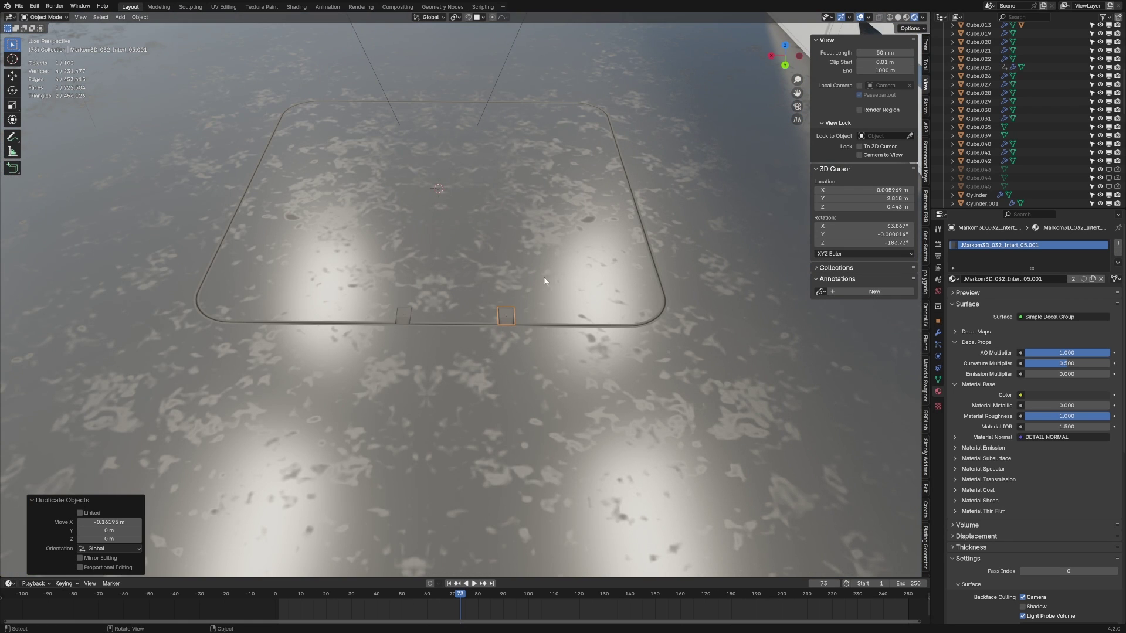
click(926, 44)
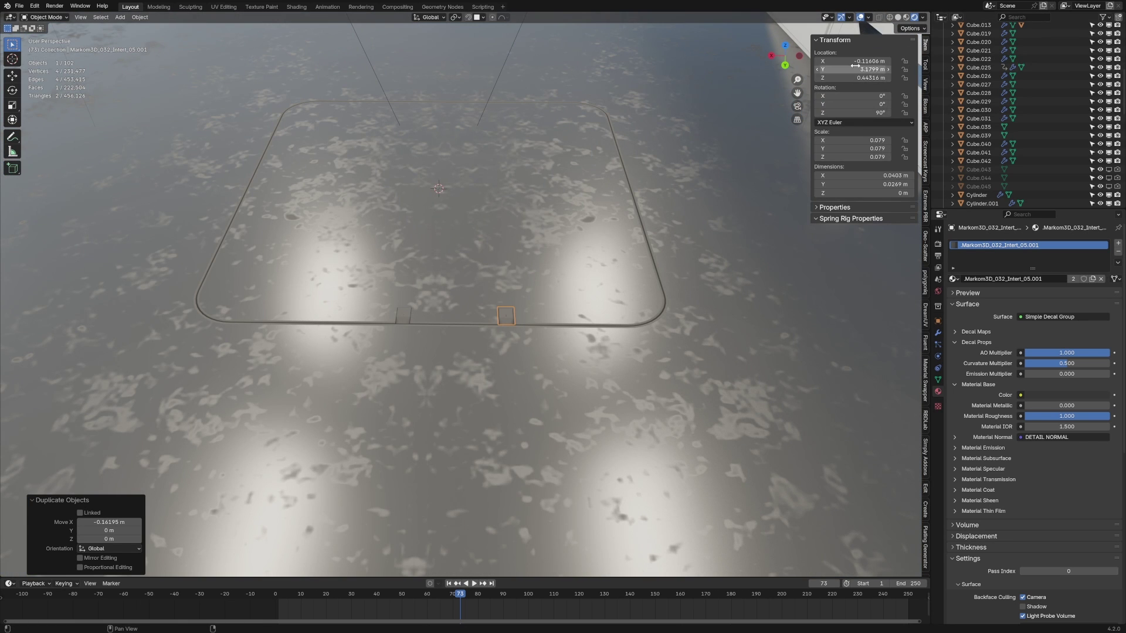
click(402, 316)
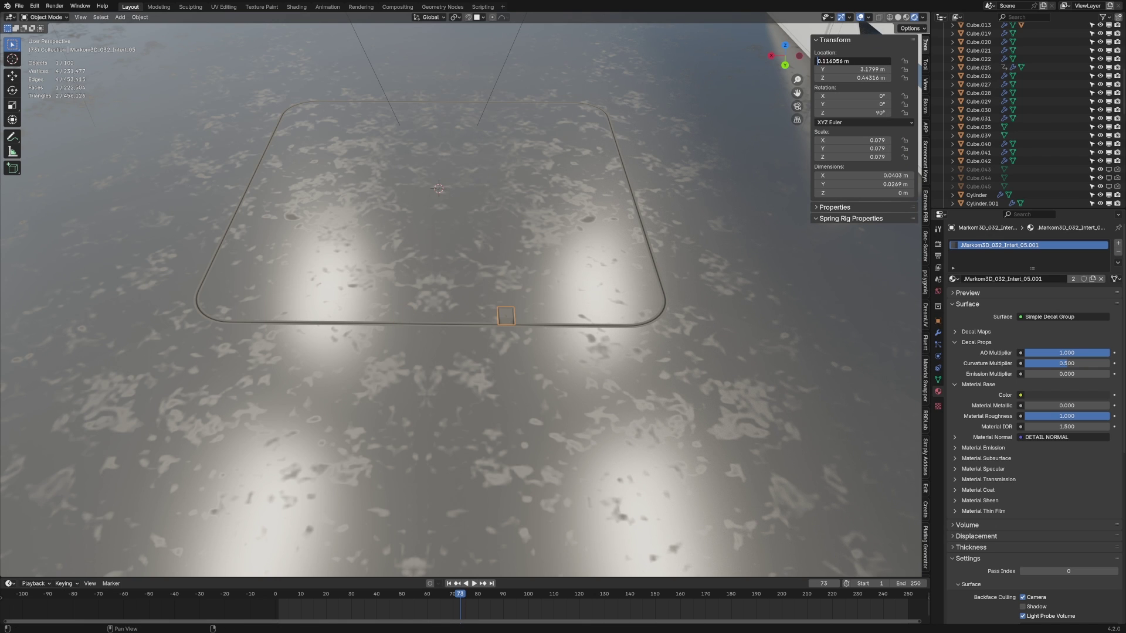
Step: Duplicate both recess decals and move the copies about -0.36 m along Y across the floor panel
key(shift+d)
key(y)
click(386, 205)
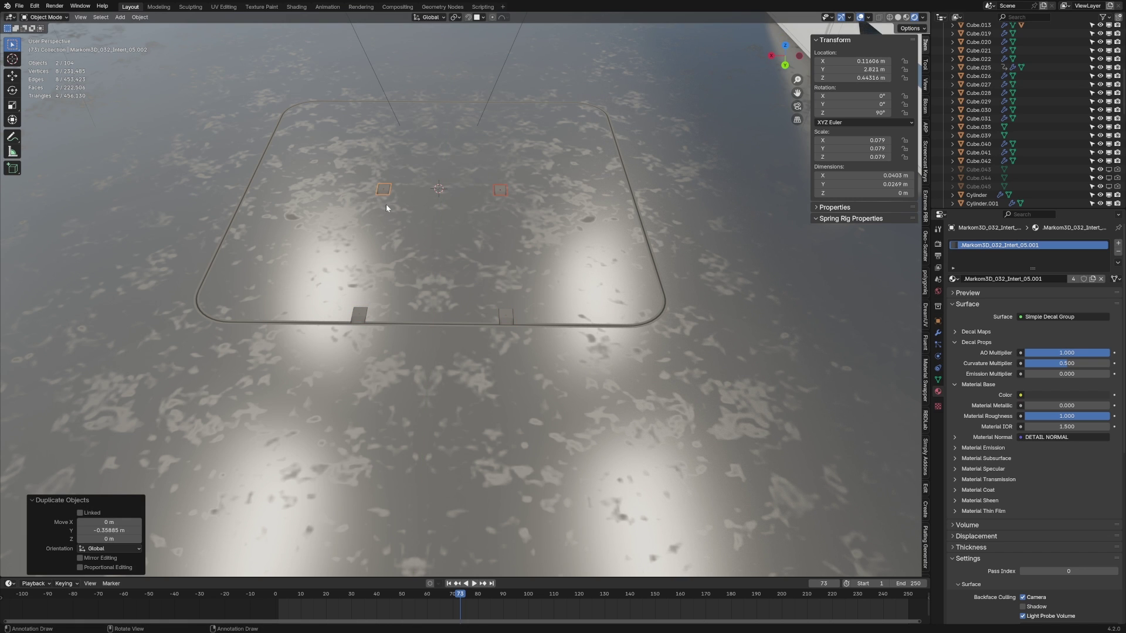
Step: Rotate the two copied decals 180° and move them about another -0.36 m along Y to the panel's opposite edge
text(r180)
key(Return)
middle_drag(386, 204, 407, 219)
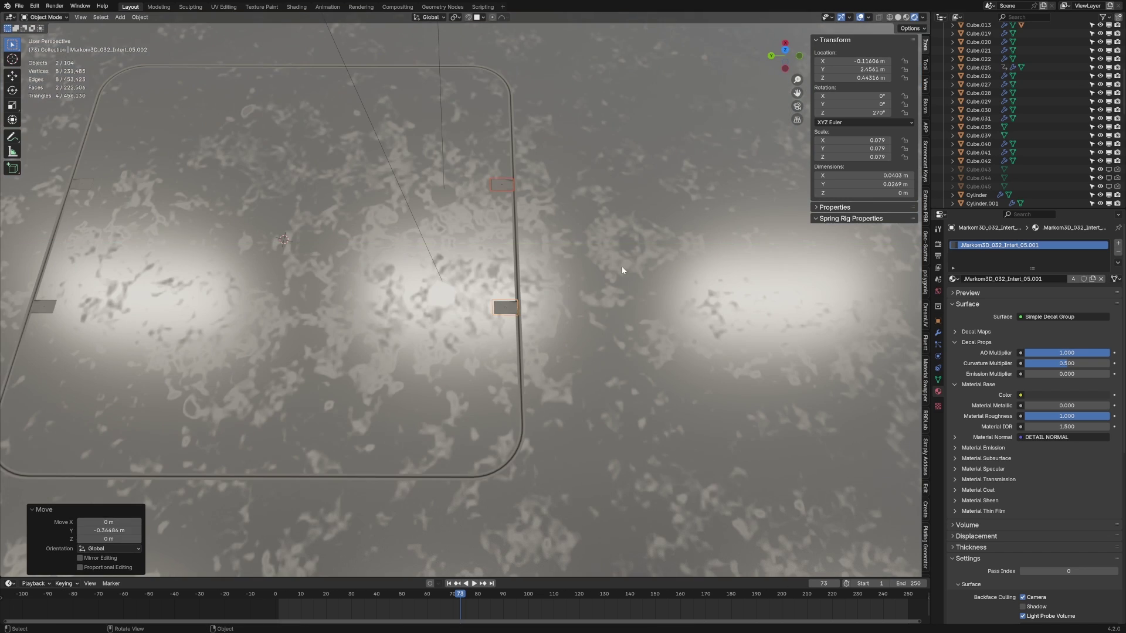
click(622, 267)
Step: Examine the padded wall panels' mesh and modifiers, and look over the cargo bay interior through the open rear door
mouse_move(622, 266)
middle_down()
mouse_move(492, 279)
mouse_move(441, 269)
mouse_move(545, 310)
middle_up()
scroll(492, 279, down, 10)
scroll(546, 311, up, 8)
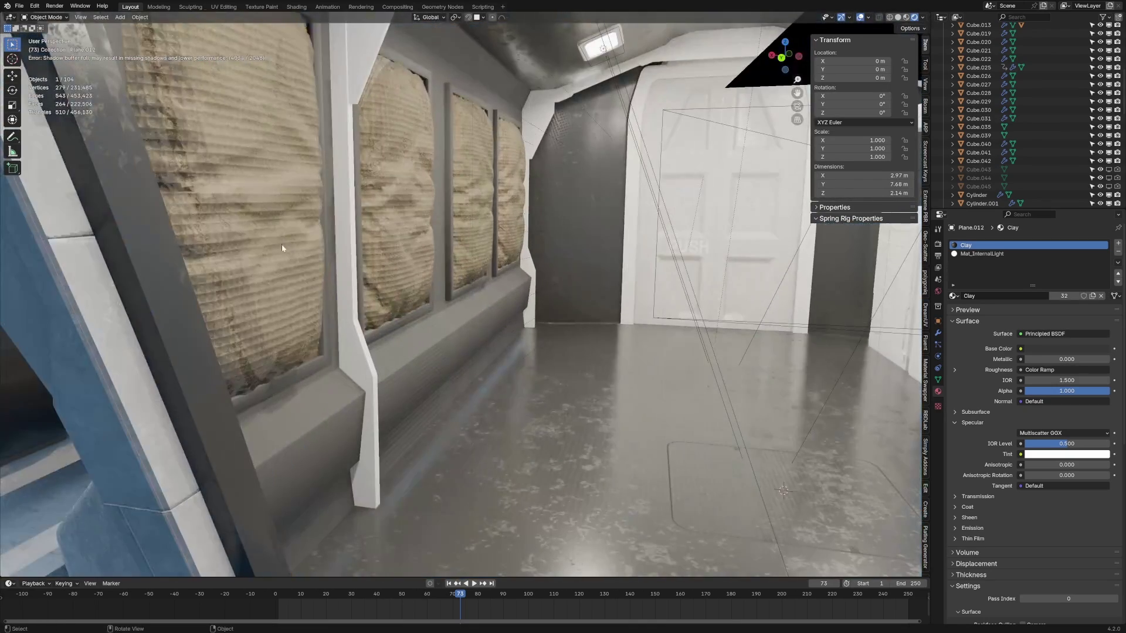
click(253, 172)
key(Tab)
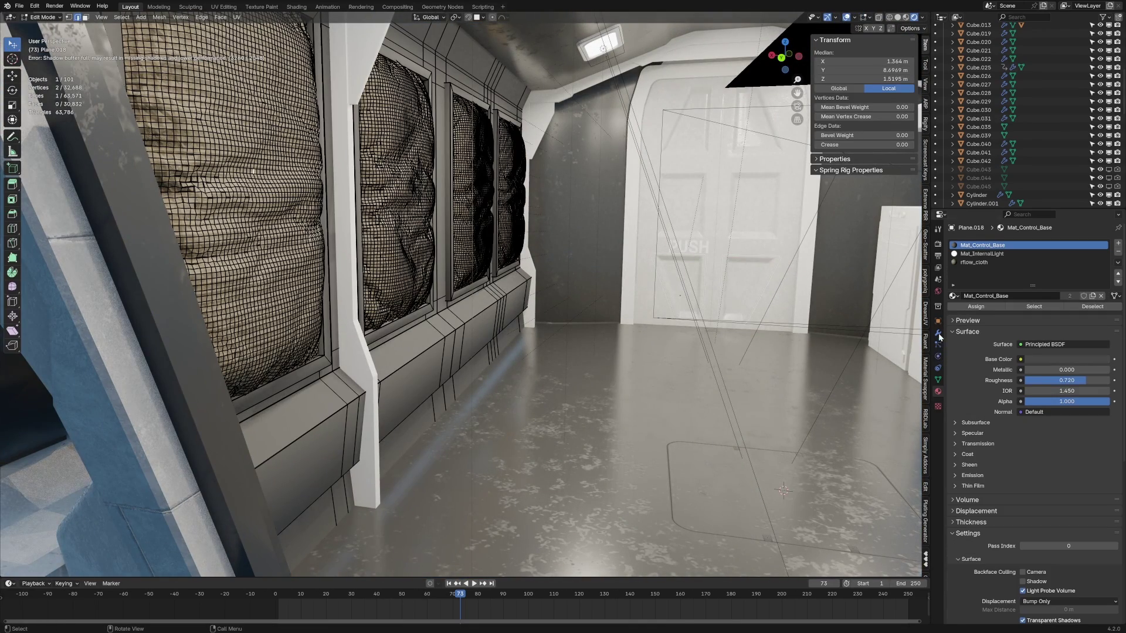
click(938, 333)
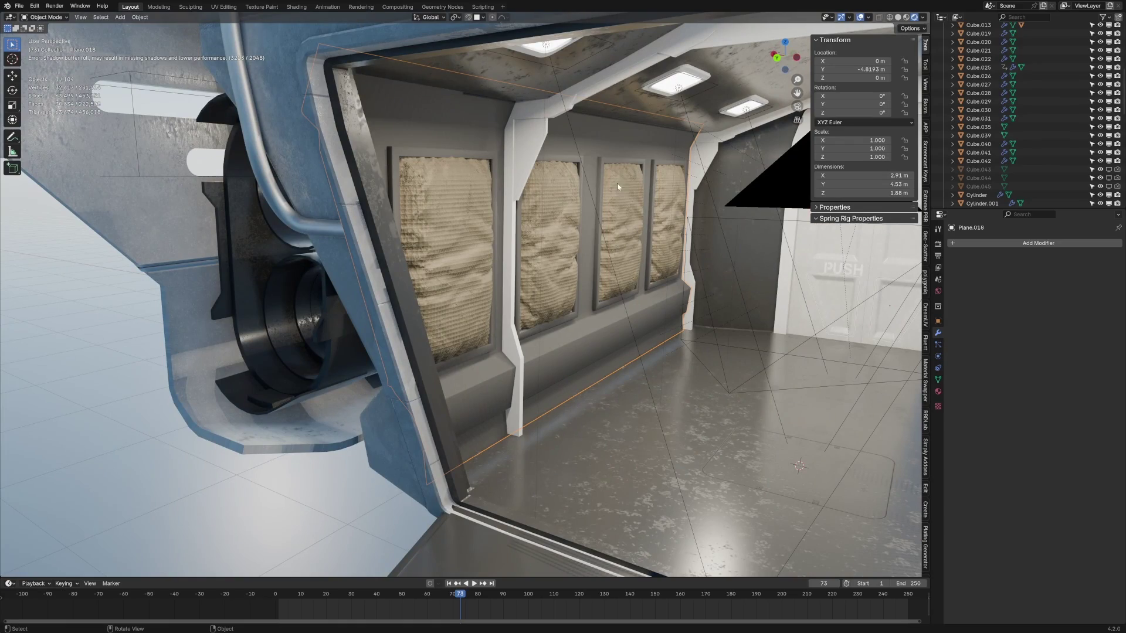
middle_drag(616, 187, 560, 365)
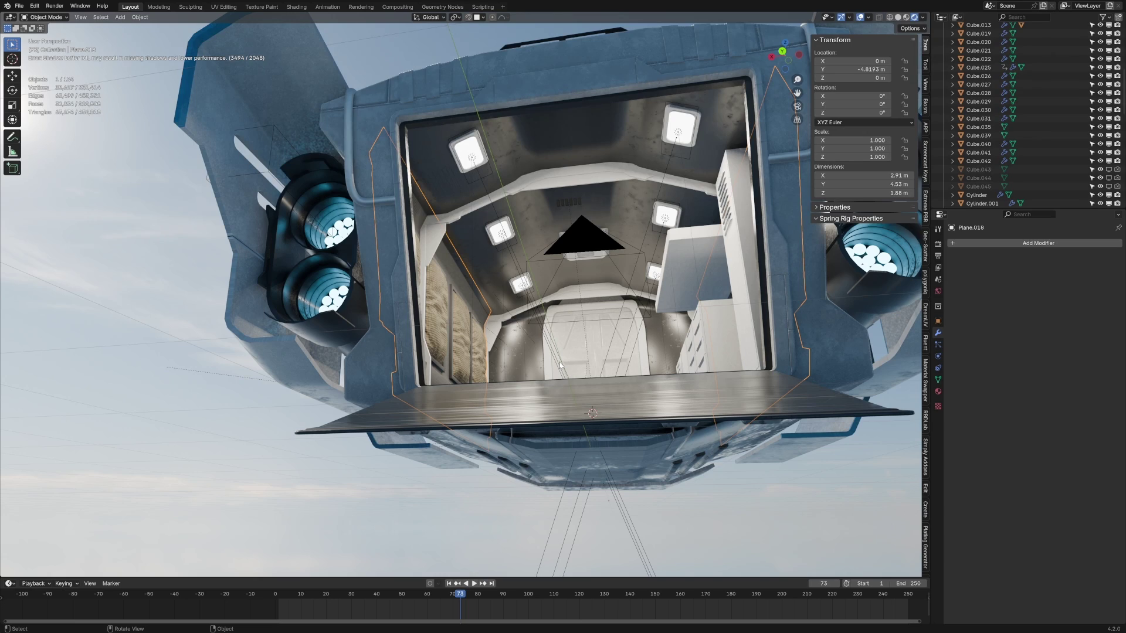
middle_drag(587, 301, 666, 275)
scroll(448, 314, up, 3)
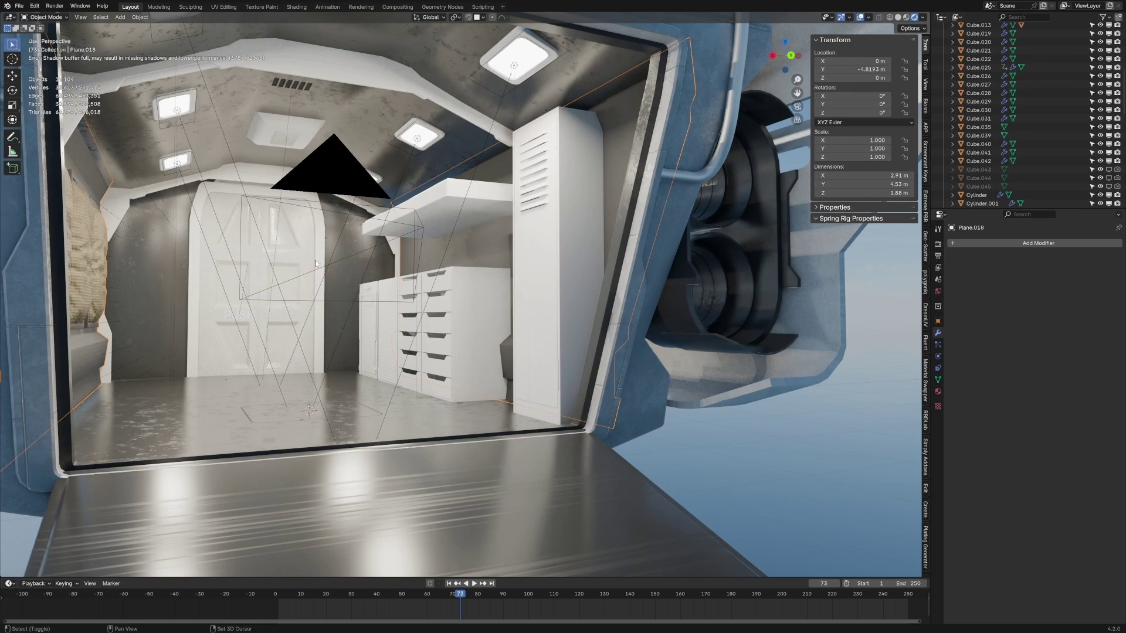
shift+middle_drag(322, 262, 394, 239)
middle_drag(362, 323, 411, 321)
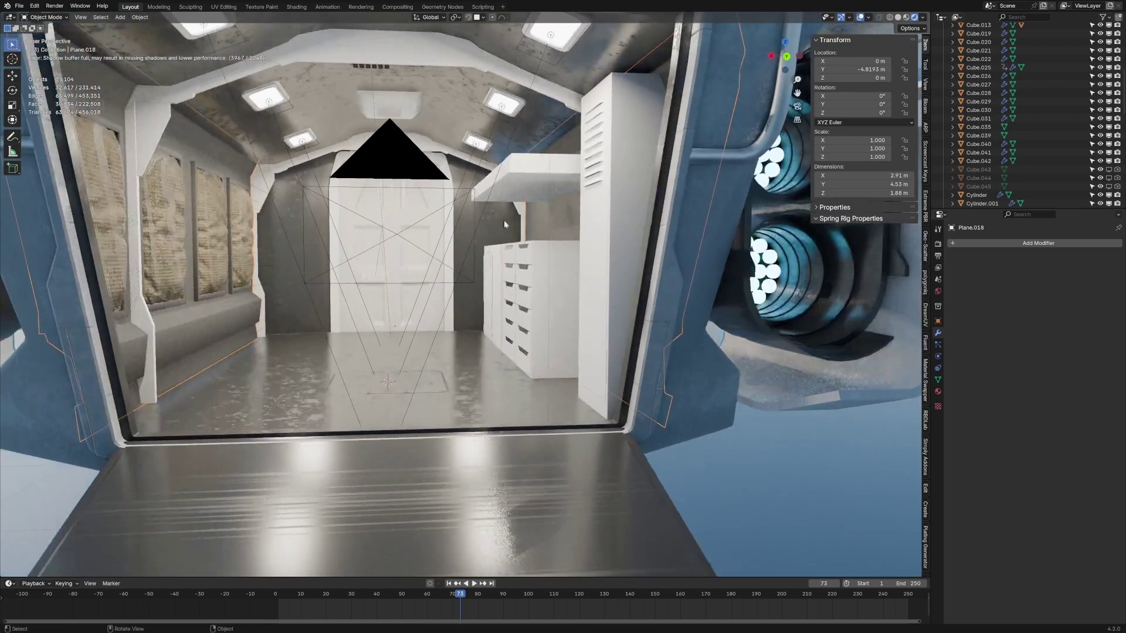
Step: Try to tilt the wall-mounted shelf above the drawers by about -31° around the Y axis
click(524, 169)
middle_drag(528, 191, 637, 259)
scroll(501, 240, up, 3)
scroll(624, 321, up, 2)
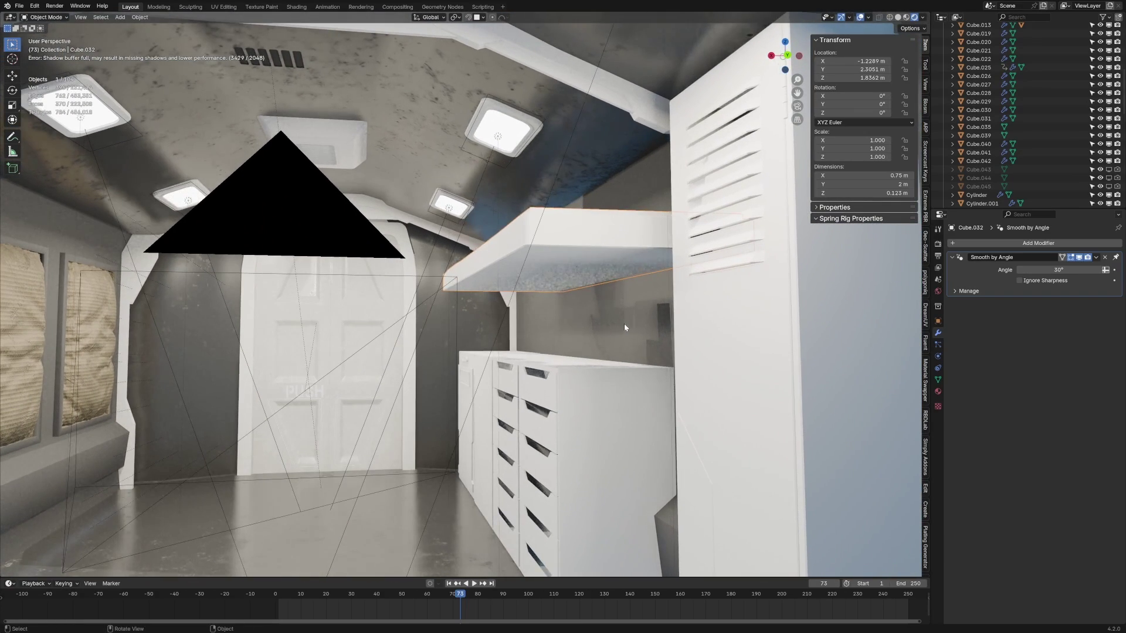
middle_drag(565, 233, 425, 405)
scroll(580, 305, up, 3)
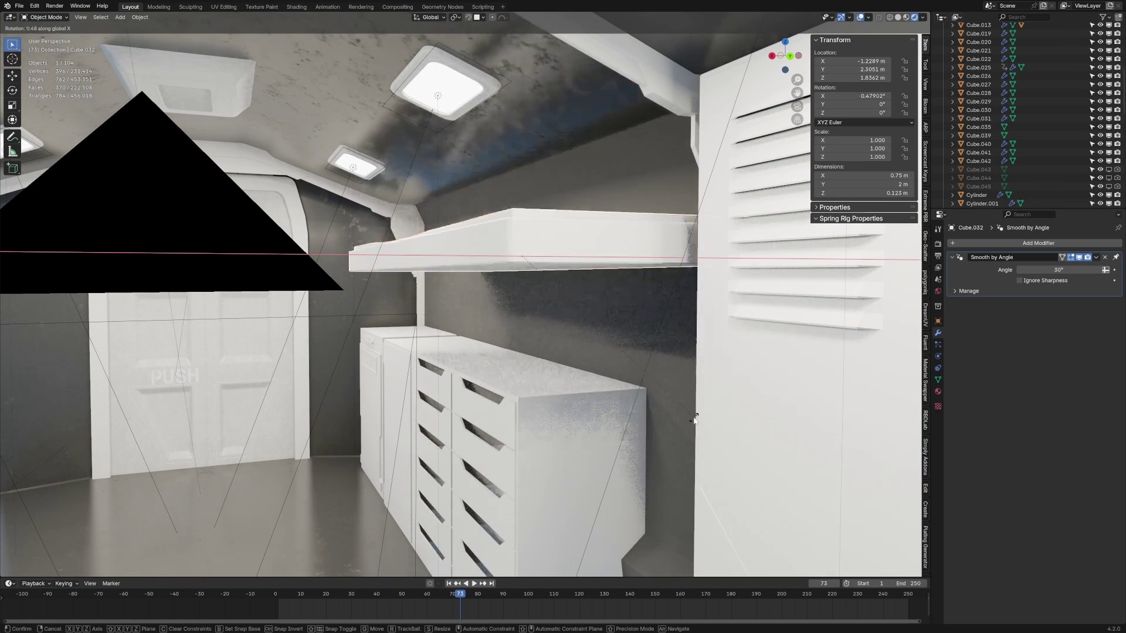
key(r)
key(y)
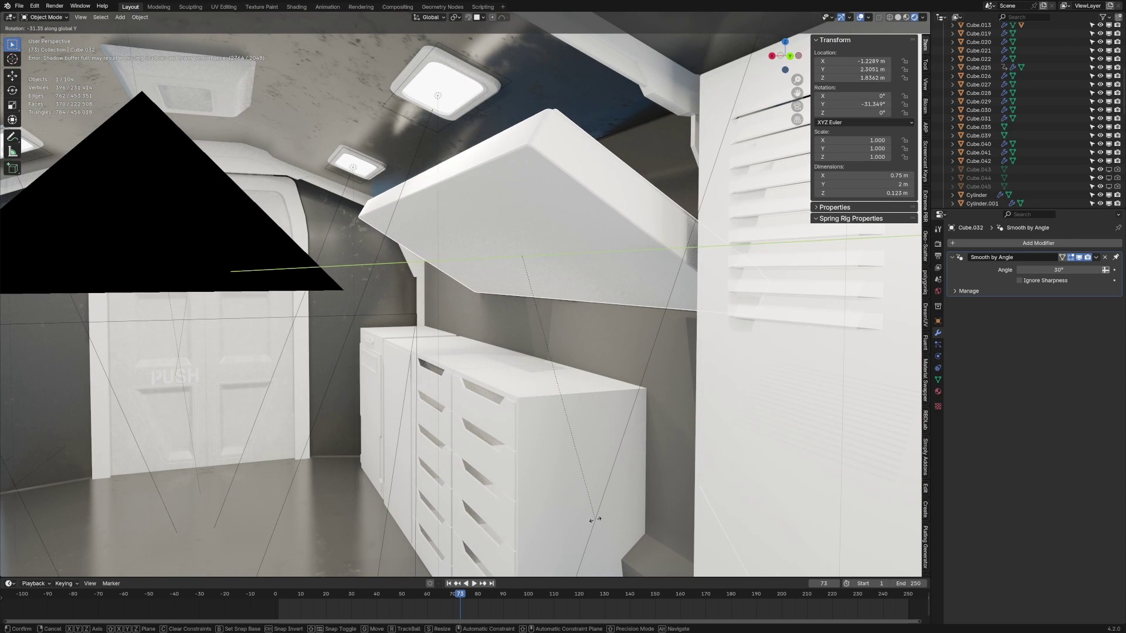
key(Escape)
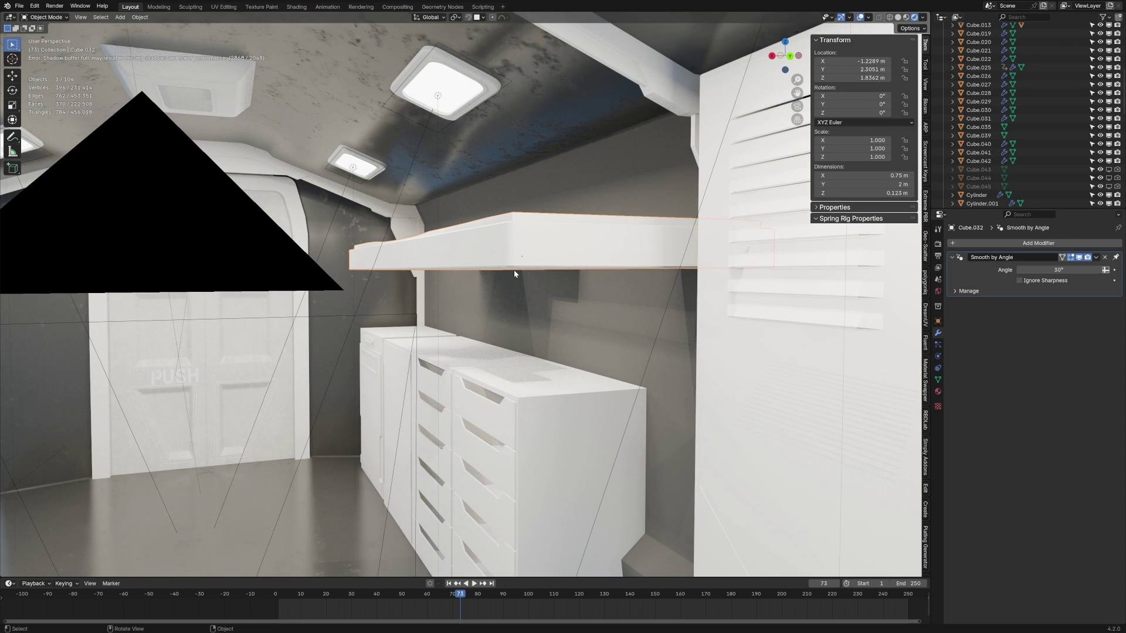
Step: Examine the cockpit from inside with walk navigation, including the dashboard screens, the armrest and the pilot seat's upholstery
scroll(514, 269, down, 4)
shift+middle_drag(514, 269, 561, 260)
scroll(338, 94, down, 3)
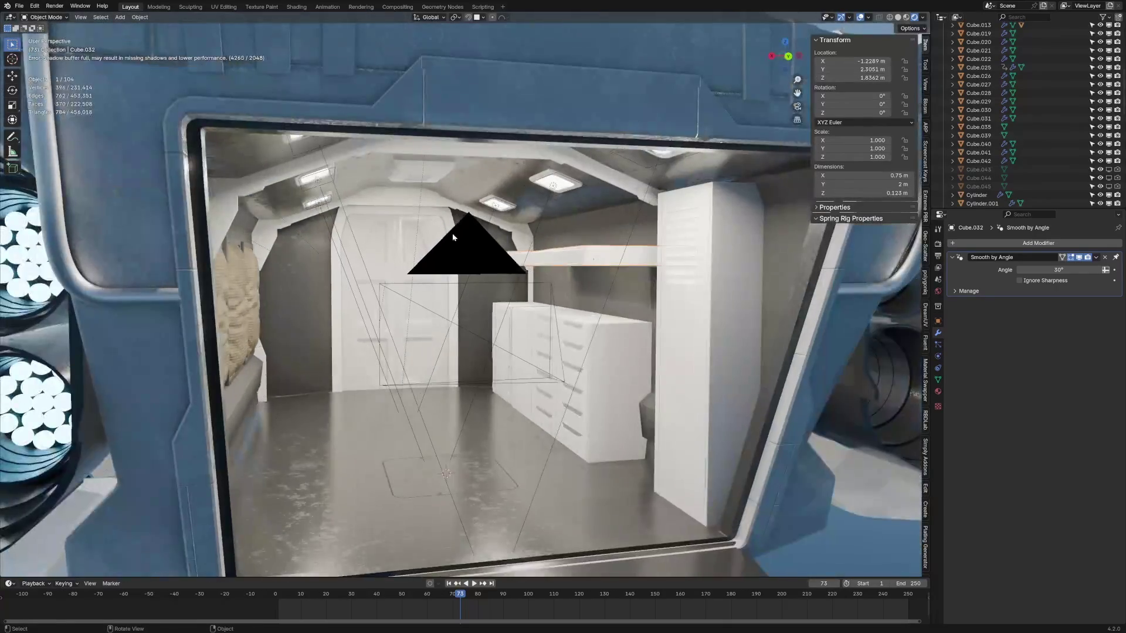
middle_drag(452, 233, 441, 232)
scroll(467, 354, down, 2)
key(shift+grave)
key(w)
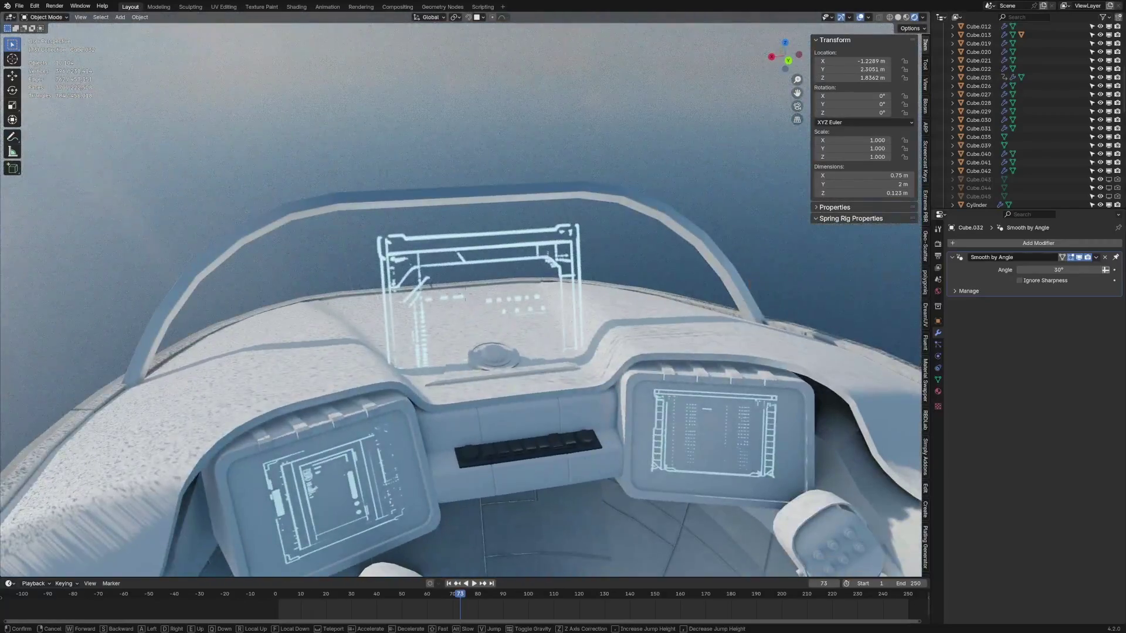
mouse_move(563, 316)
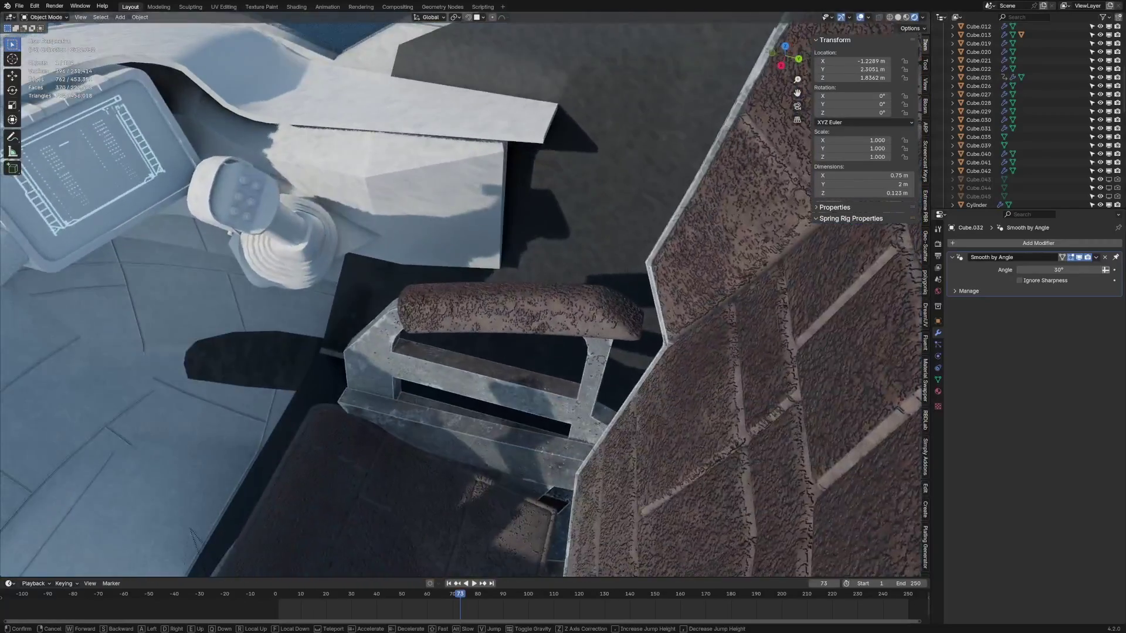
key(s)
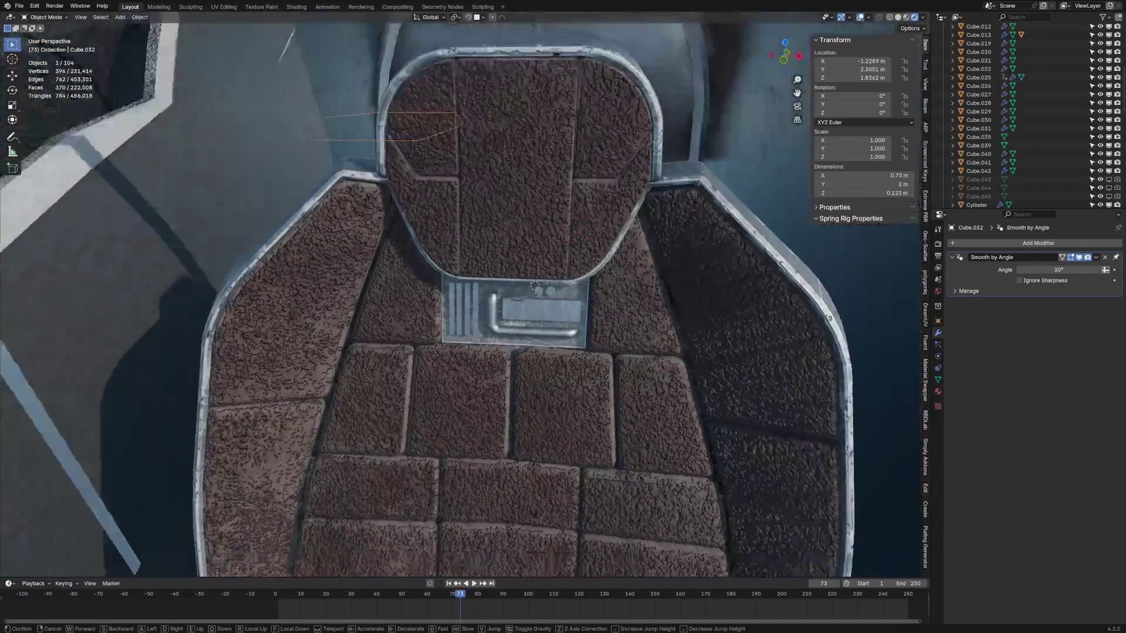